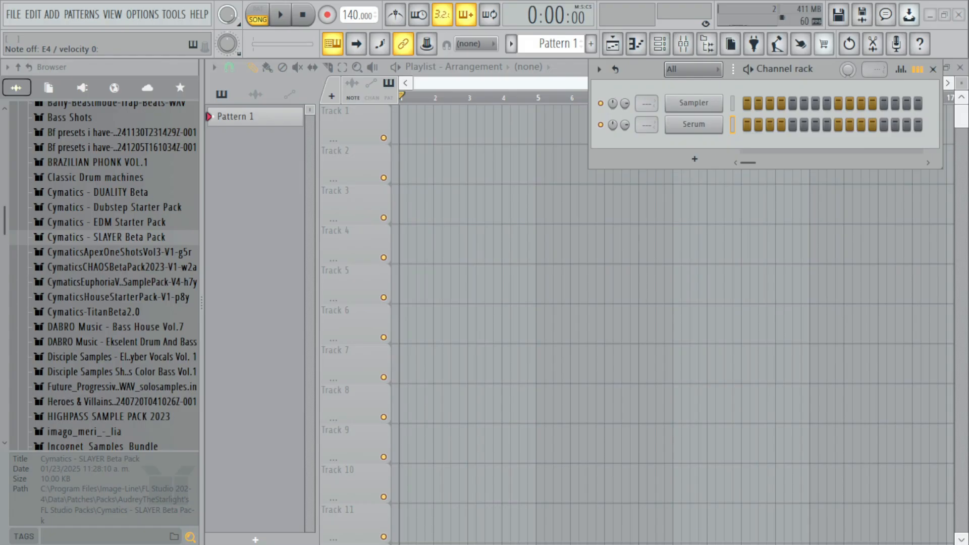
right_click(502, 442)
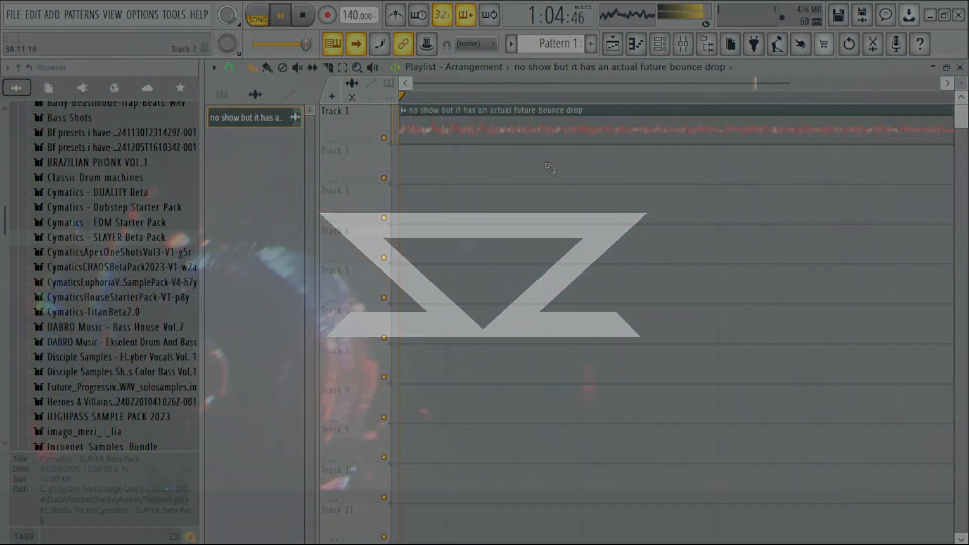
scroll(560, 201, "down", 8)
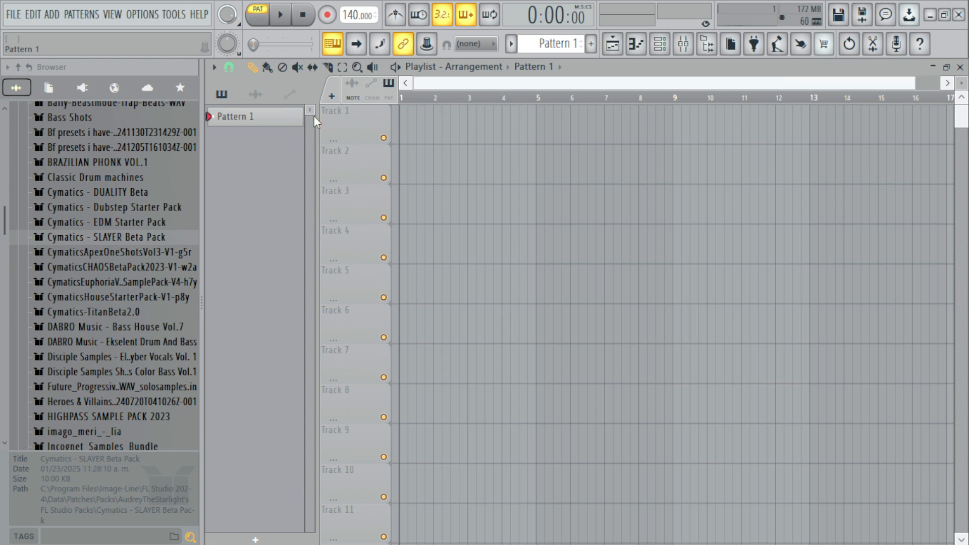
Switch to song mode at 128 BPM with the metronome on, and place Pattern 1 at the start of Track 1.
key("l")
left_click(396, 15)
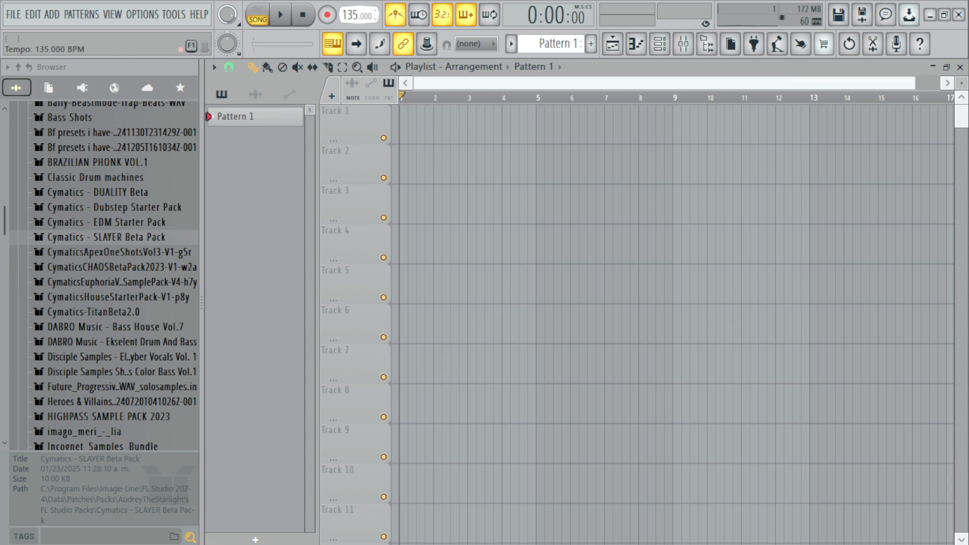
left_click_drag(354, 15, 355, 22)
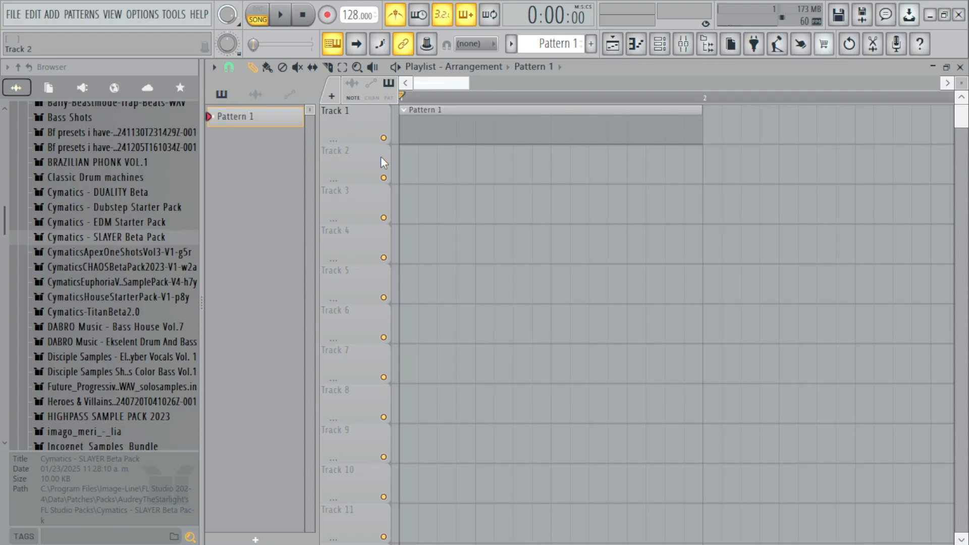
Replace the Sampler channel with Serum and load its "lead - generic future bounce sc" preset.
scroll(463, 182, "down", 3)
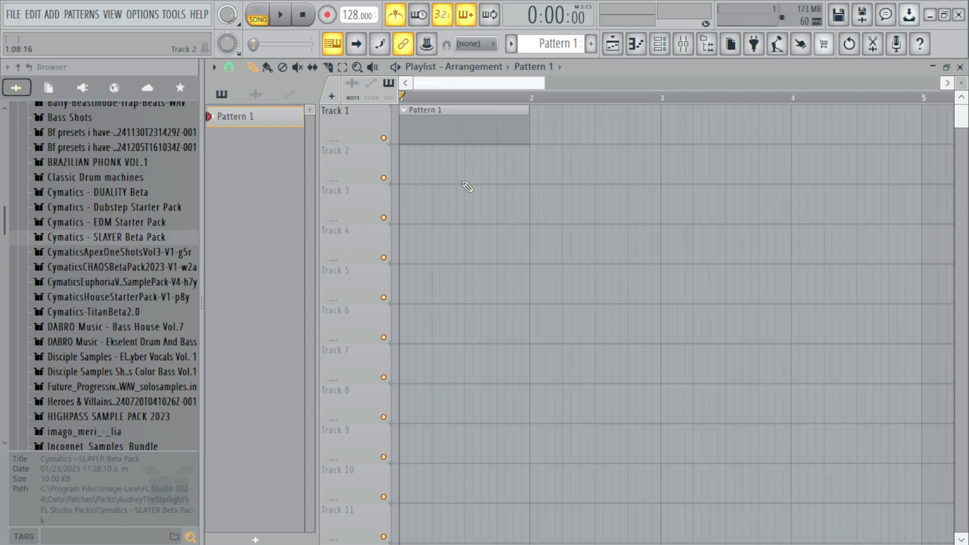
key("F6")
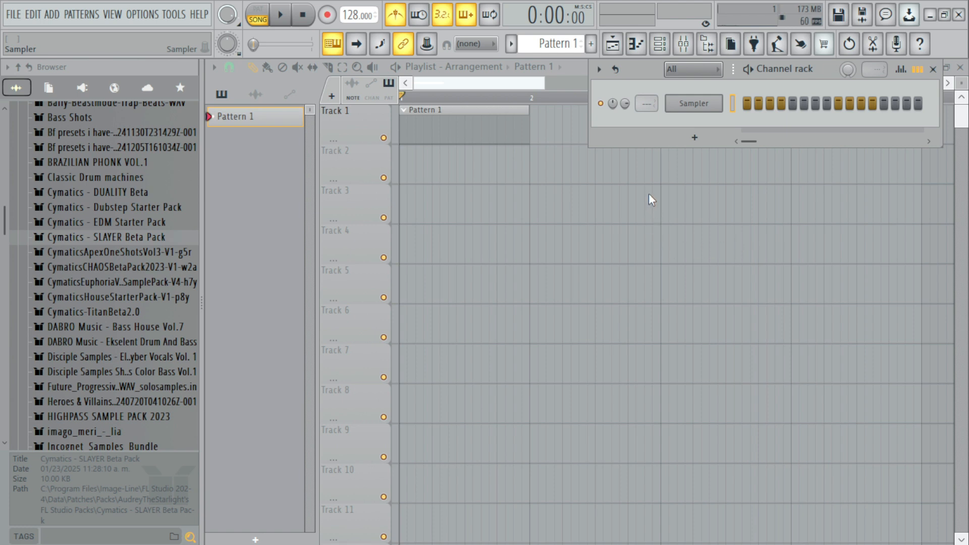
left_click_drag(564, 260, 430, 53)
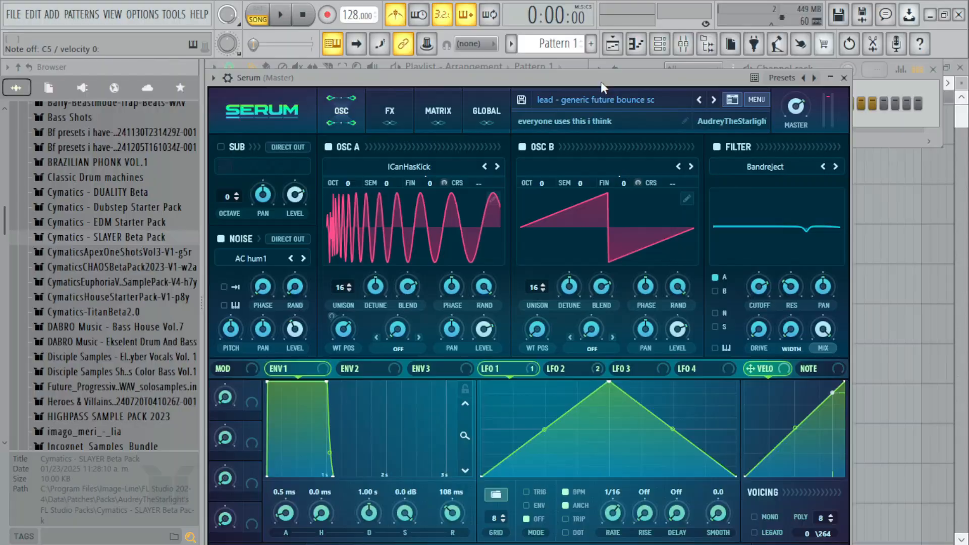
left_click_drag(600, 80, 629, 56)
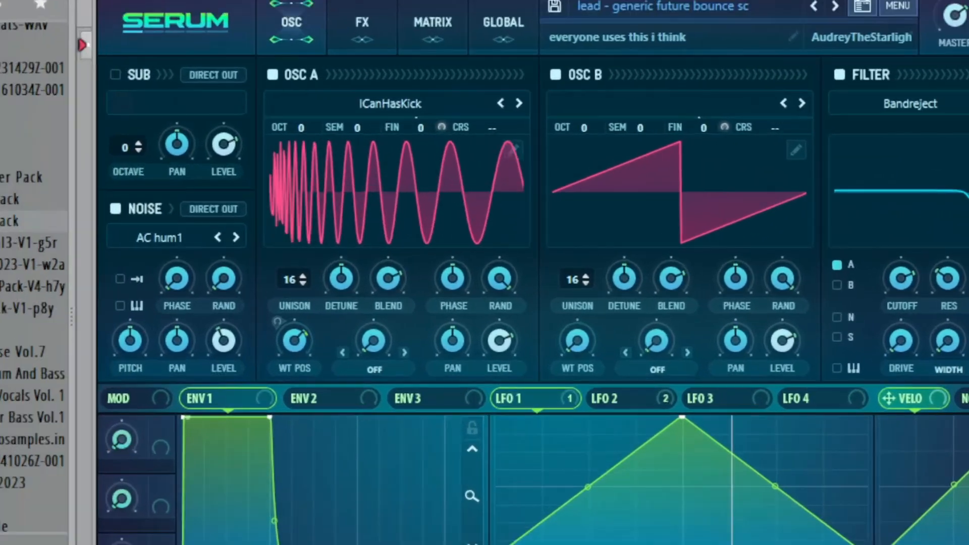
left_click(850, 67)
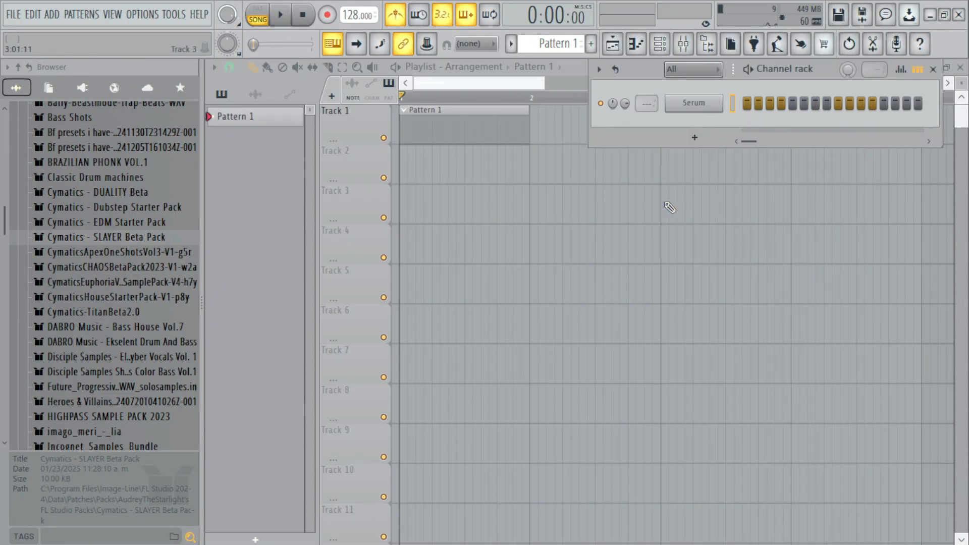
In the Serum channel's piano roll for Pattern 1, draw the opening melody notes F#4, F#4, C#5 and D5 in bar 1.
double_click(472, 128)
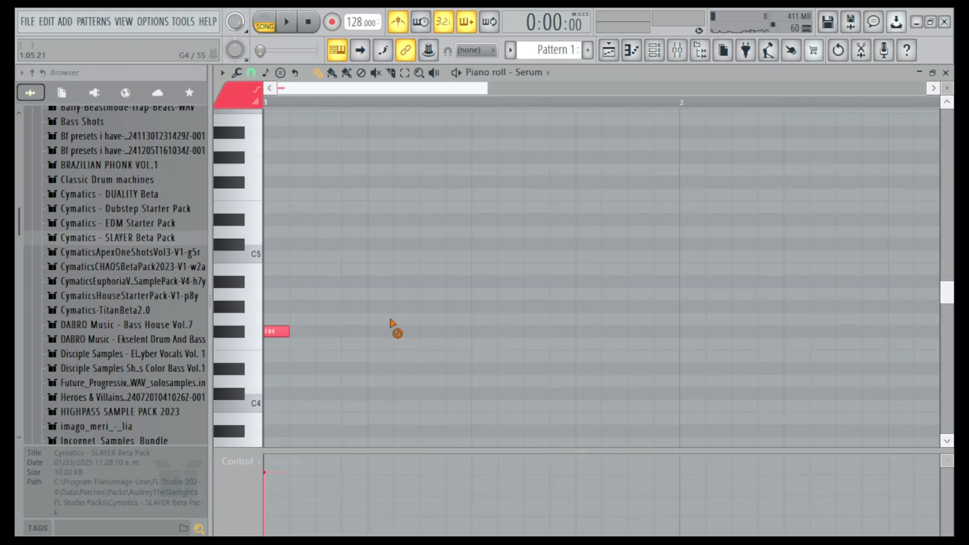
left_click_drag(283, 333, 320, 336)
left_click(661, 45)
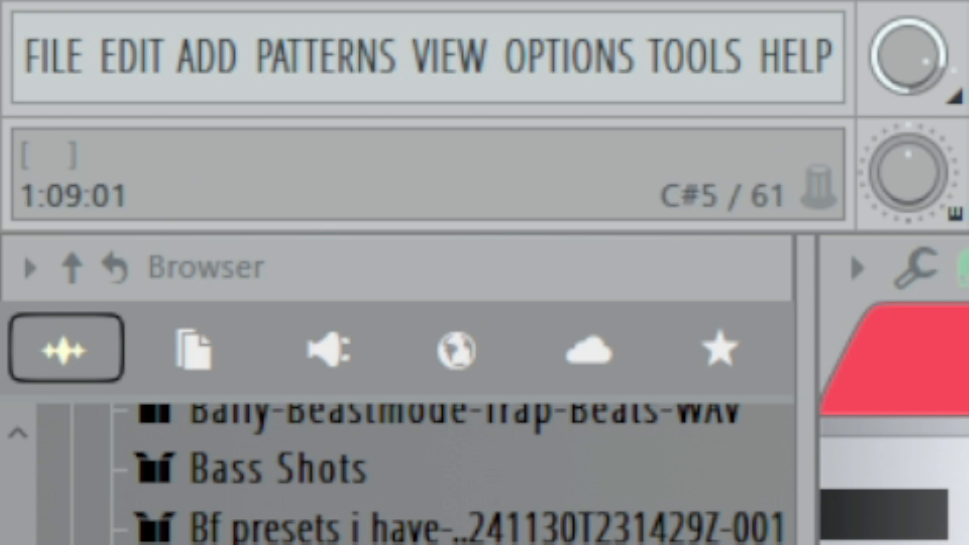
left_click(268, 334)
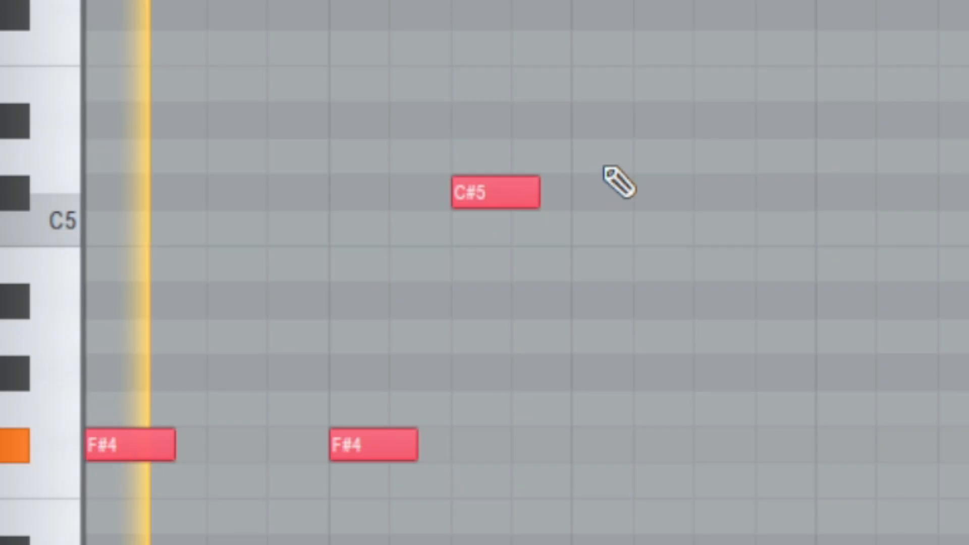
left_click(436, 231)
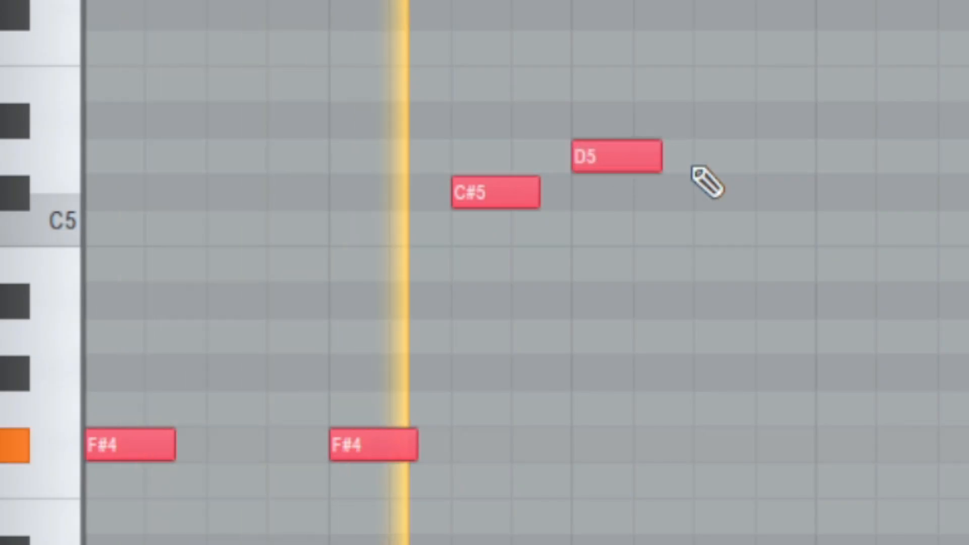
left_click(480, 232)
Complete the eight-bar Serum melody, repeating the phrase with A4, B4 and G#4 notes and ending bar 8 on D4, E4 and G#4.
left_click(853, 194)
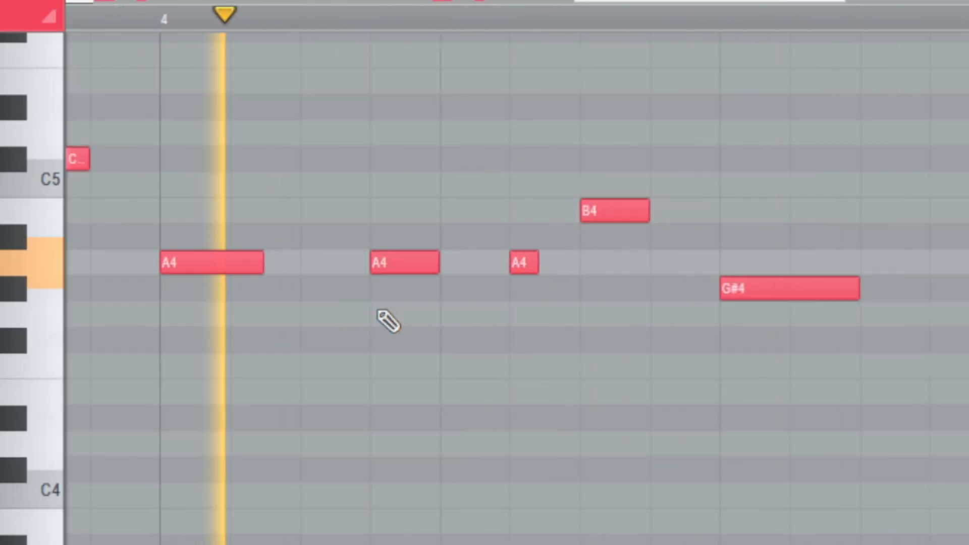
left_click(707, 288)
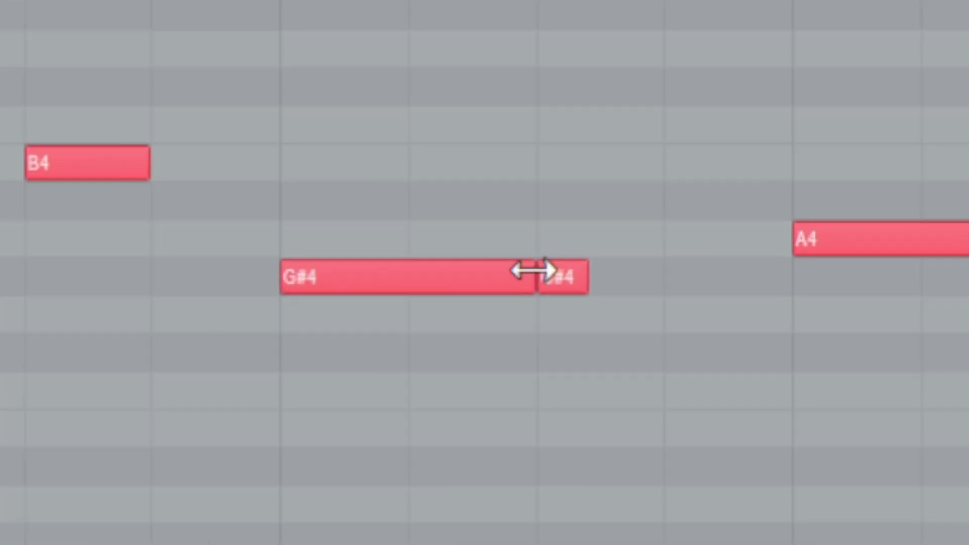
left_click_drag(697, 284, 612, 286)
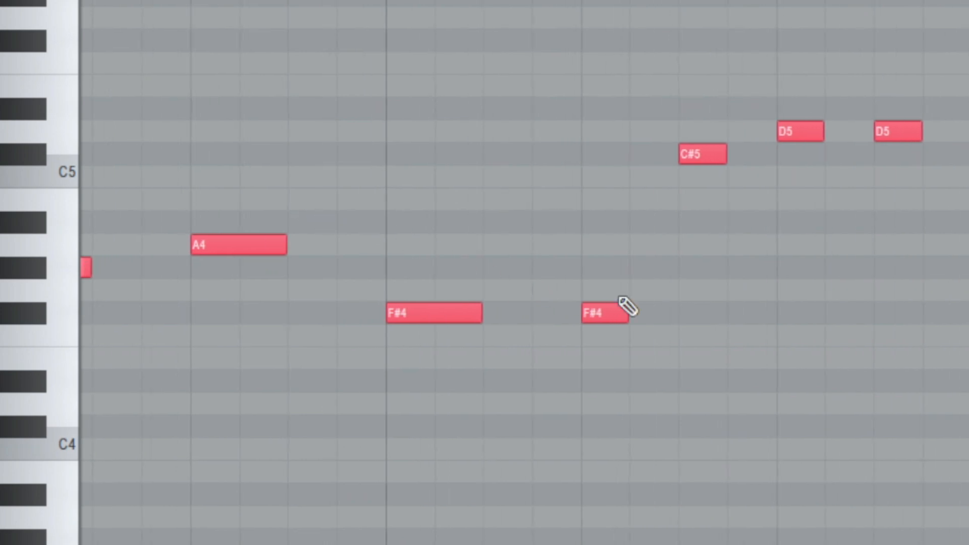
left_click_drag(721, 298, 437, 330)
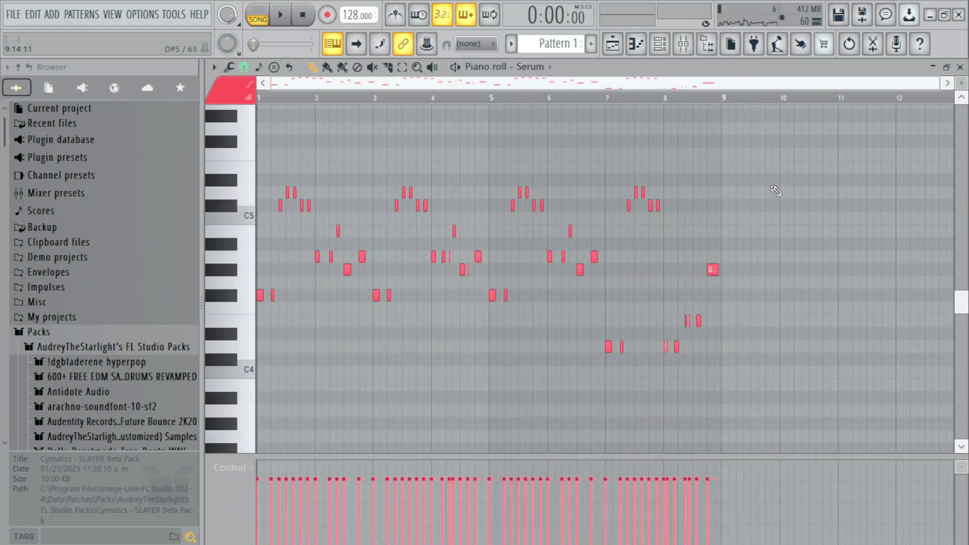
Inspect the melody notes in bar 8 up close and return to the playlist.
scroll(776, 191, "up", 5, "ctrl")
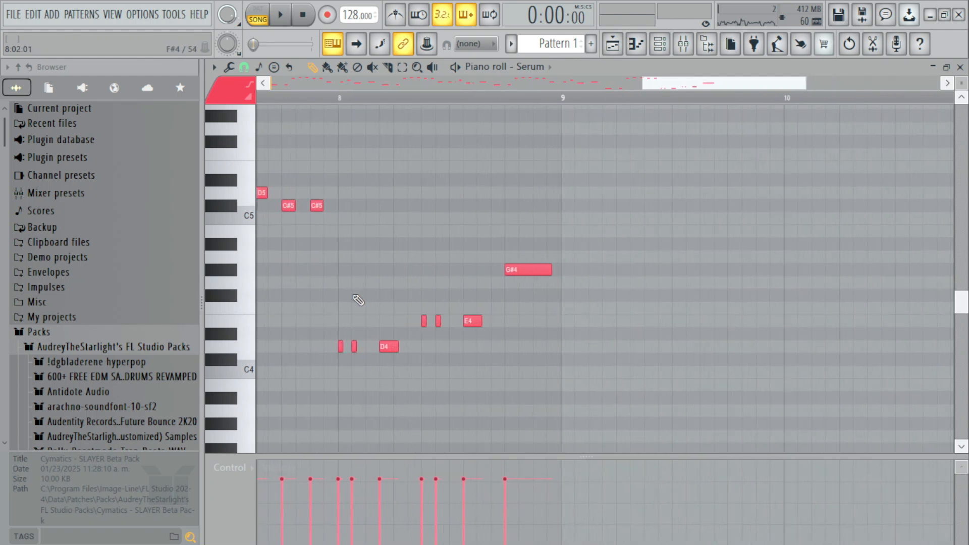
scroll(443, 254, "up", 3, "ctrl")
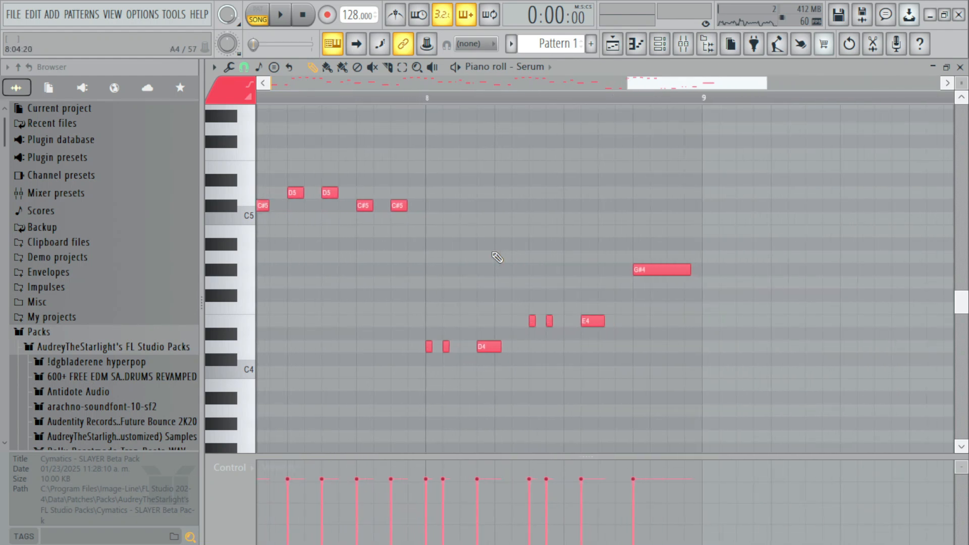
scroll(725, 254, "down", 5, "ctrl")
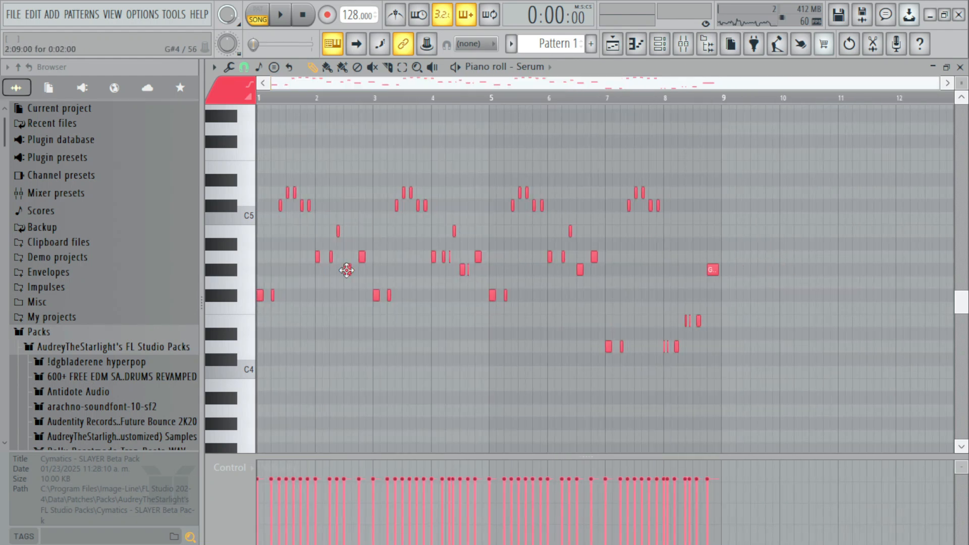
key("F7")
right_click(426, 207)
scroll(426, 207, "down", 5, "ctrl")
Create Pattern 2 and place it at the start of Track 2.
left_click(384, 137)
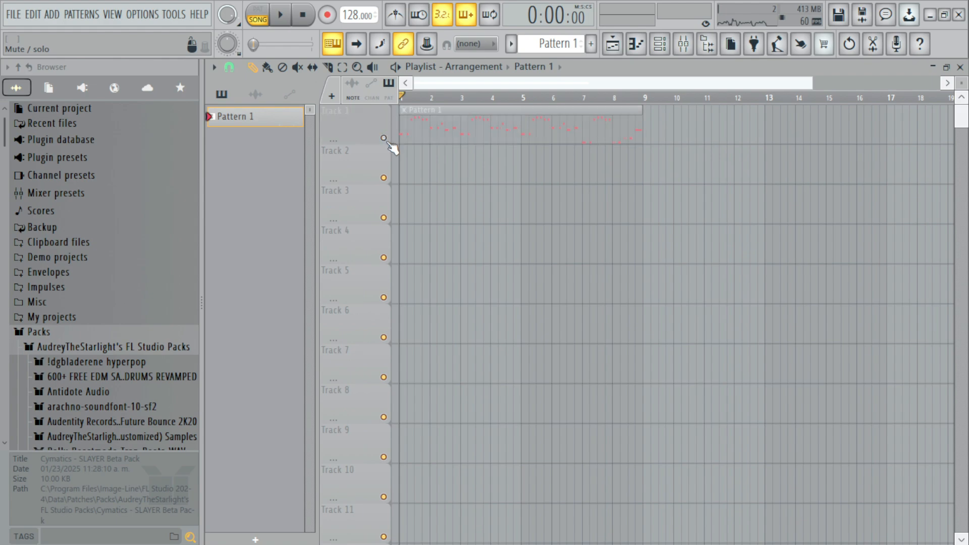
left_click(256, 539)
left_click(396, 151)
left_click(371, 121)
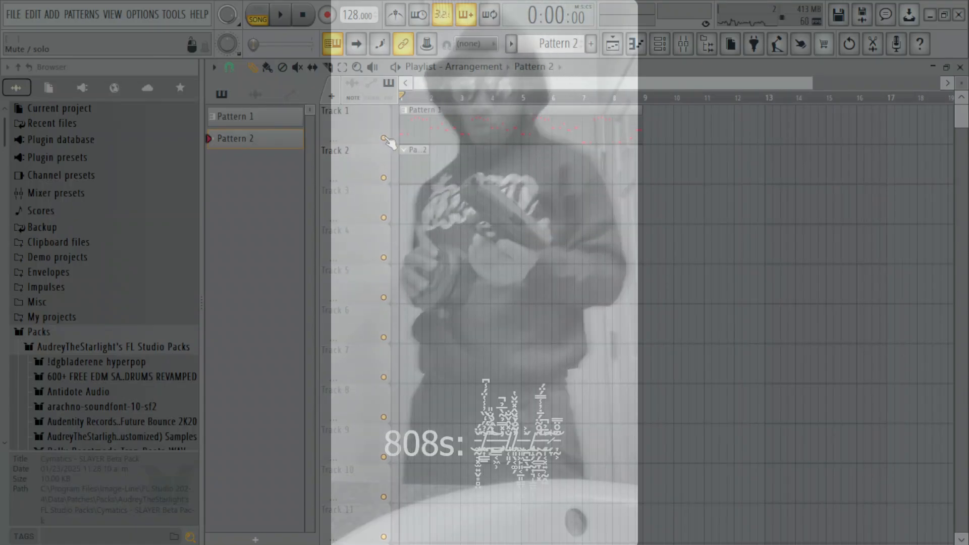
scroll(352, 153, "up", 5)
Add the AUFB19_Bass_Hit04_128_Am sample from the Audentity Records Future Bounce 2K20 Bass_Hits folder as a new channel.
key("F6")
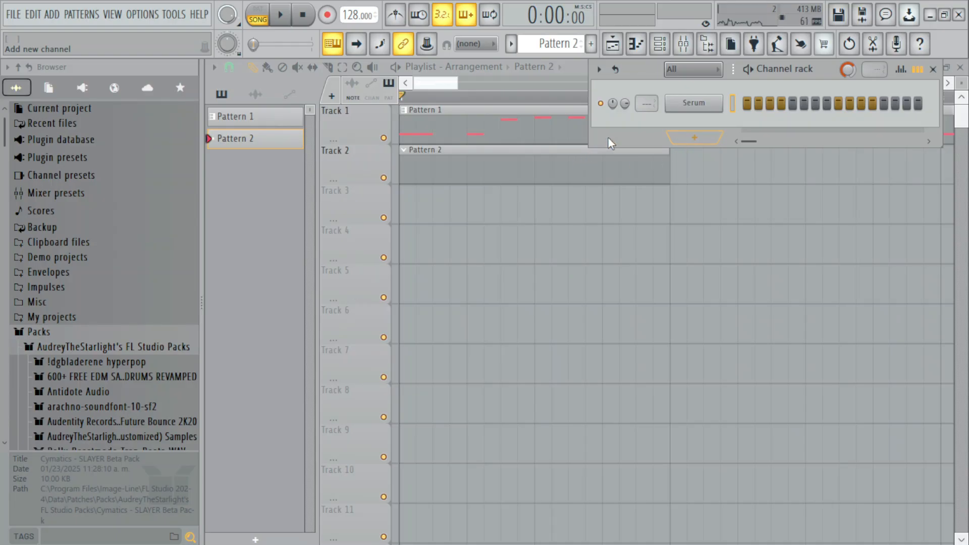
scroll(46, 389, "down", 5)
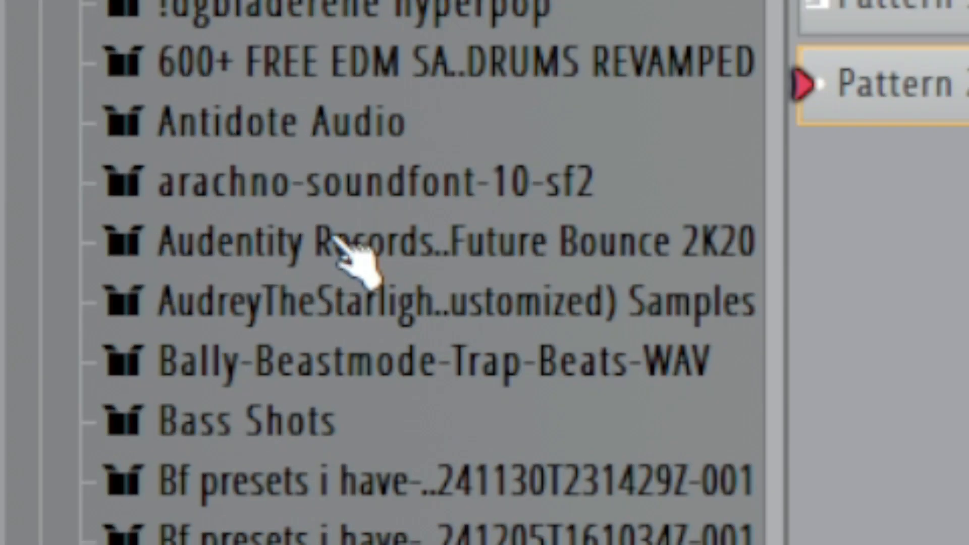
left_click(99, 181)
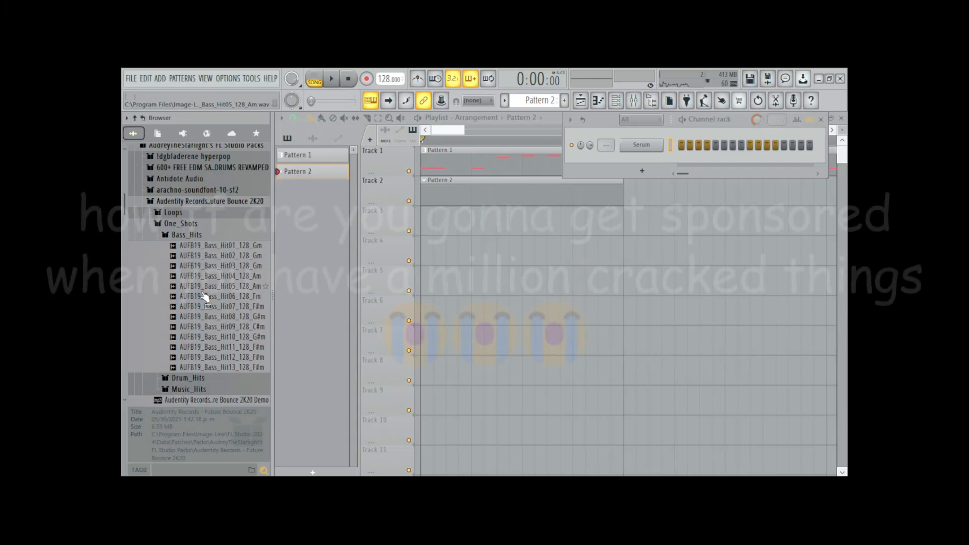
left_click(225, 277)
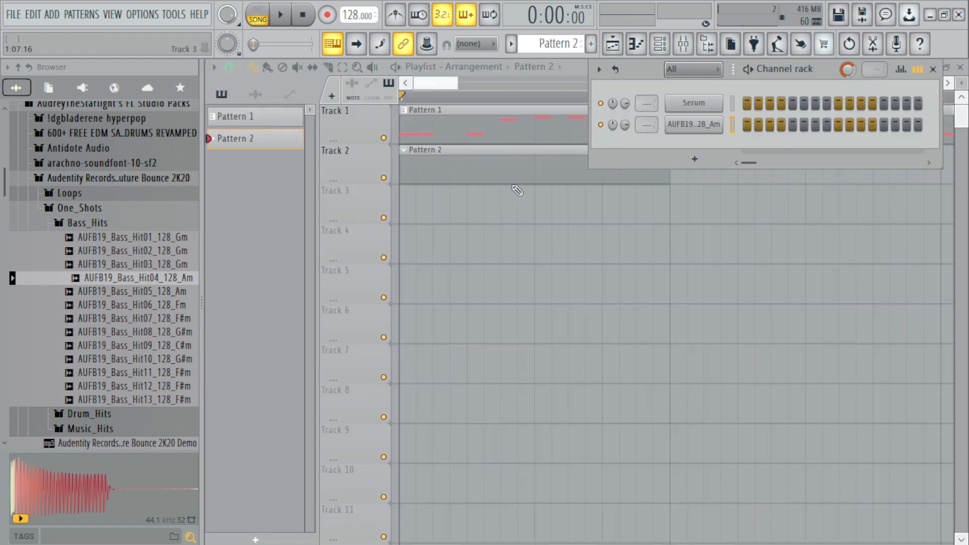
In the bass sample's piano roll, draw an eight-bar bassline from F#4, D5, C#5, A4 and G#4 notes following the melody.
left_click(648, 49)
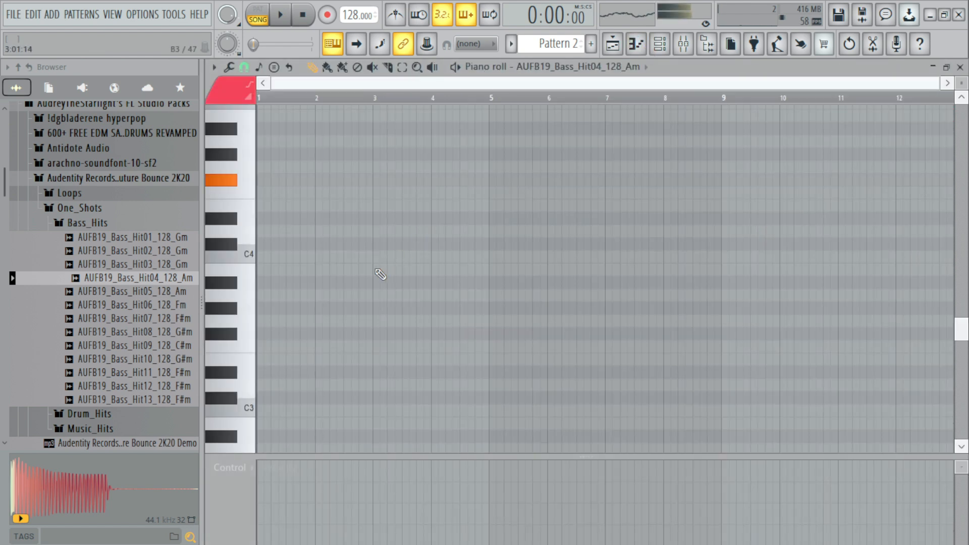
scroll(353, 278, "up", 4)
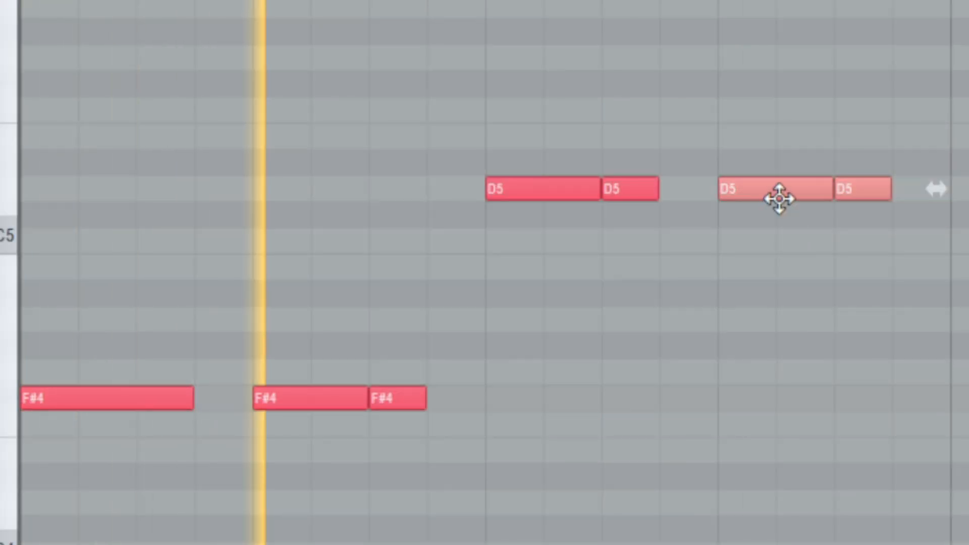
left_click_drag(779, 197, 787, 248)
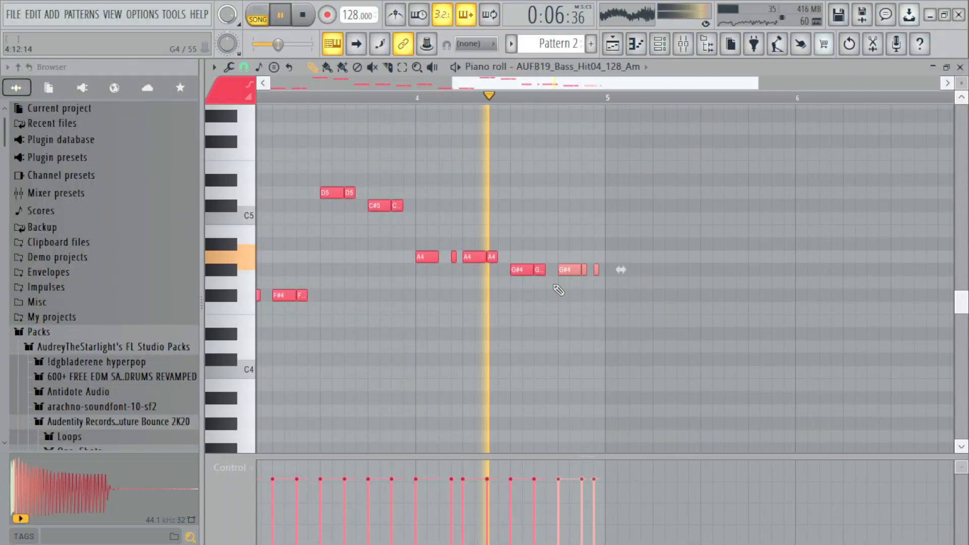
key("space")
key("space")
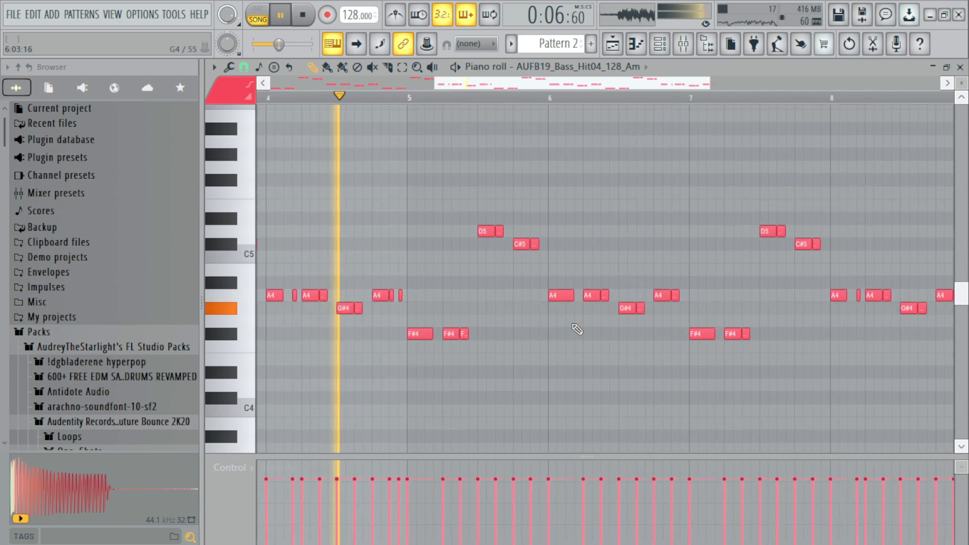
Rework the end of the bassline, using D4 notes at the start of bar 7 and D4, E4 and short G#4 notes in bar 8.
scroll(557, 327, "down", 2)
scroll(552, 322, "up", 1)
scroll(474, 277, "up", 1)
scroll(480, 280, "down", 3)
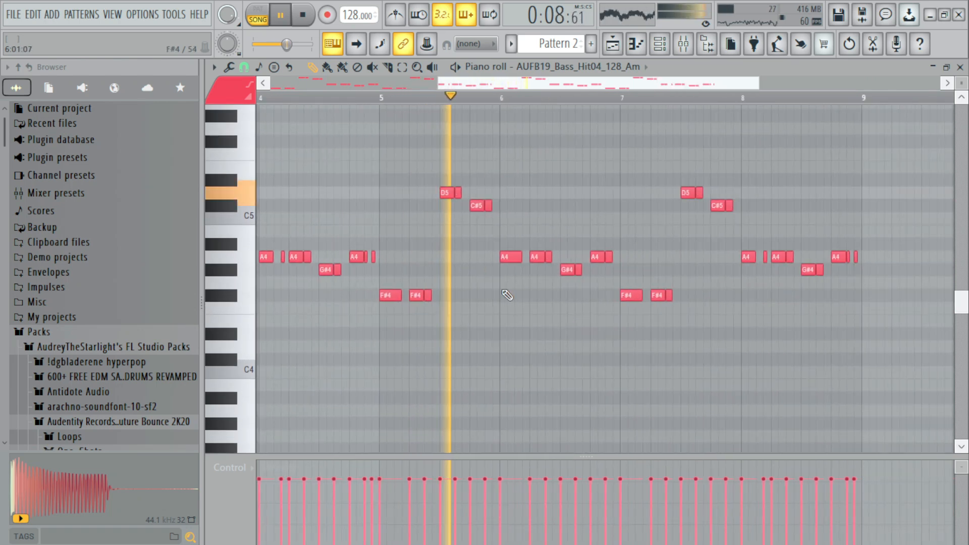
scroll(509, 298, "up", 4)
scroll(525, 323, "down", 4)
scroll(606, 339, "up", 4)
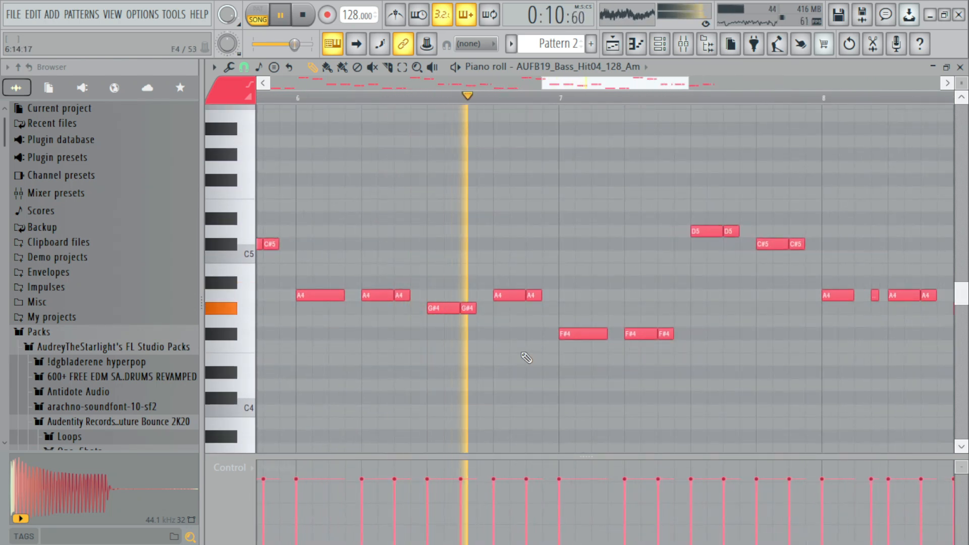
scroll(525, 359, "down", 5)
left_click_drag(275, 264, 274, 367)
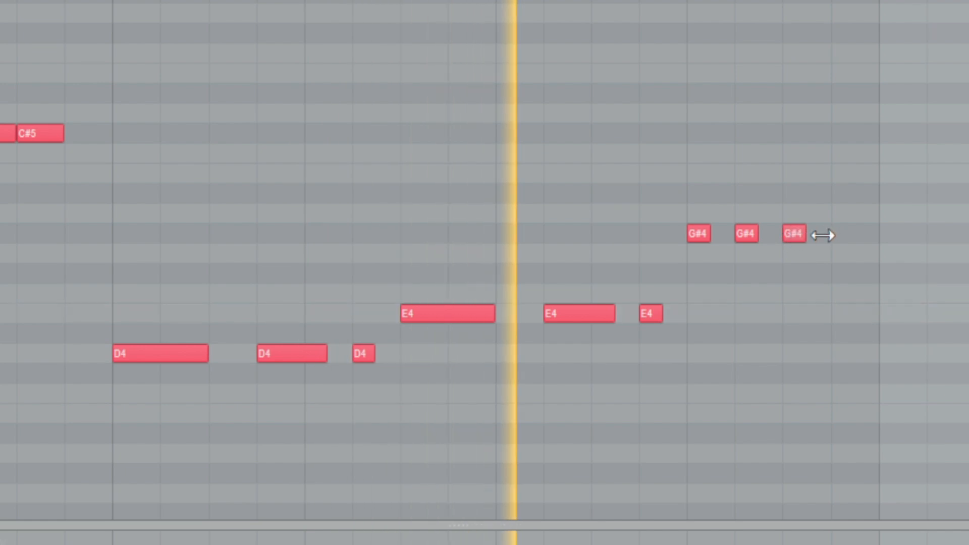
left_click_drag(823, 234, 895, 210)
Play the arrangement from the start to hear the bassline together with the melody.
scroll(896, 210, "up", 1)
scroll(827, 151, "up", 1)
key("space")
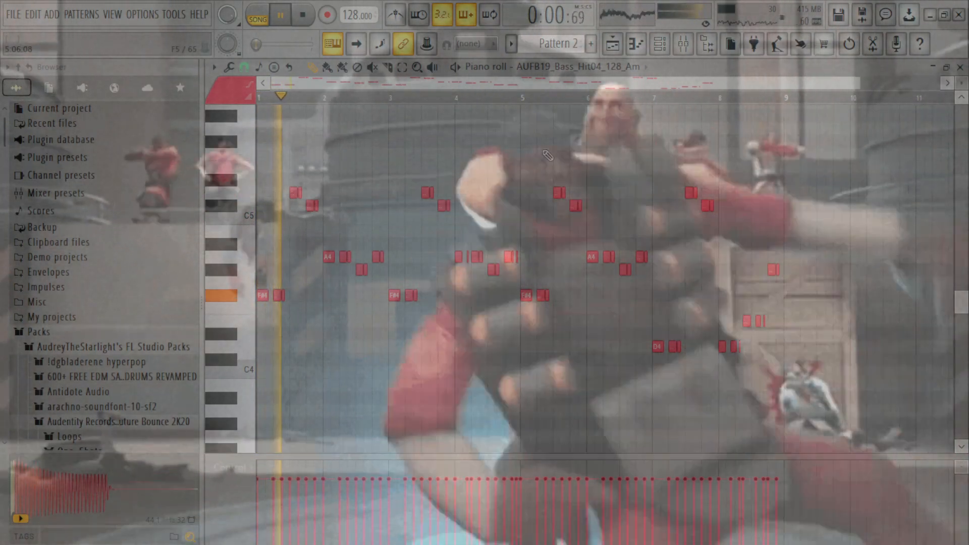
scroll(358, 244, "up", 6)
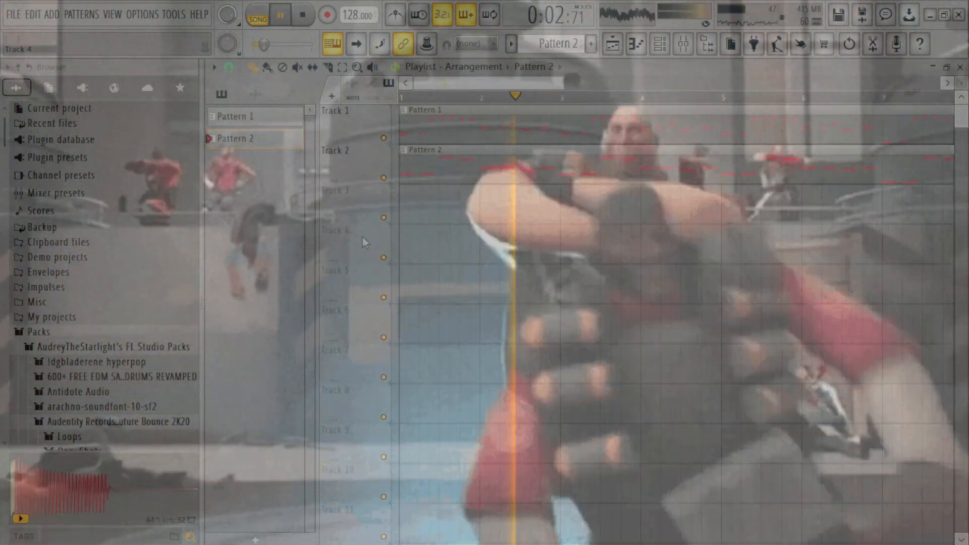
Stop playback, select Pattern 1 and replay the melody and bassline from the start.
scroll(602, 287, "down", 2)
key("space")
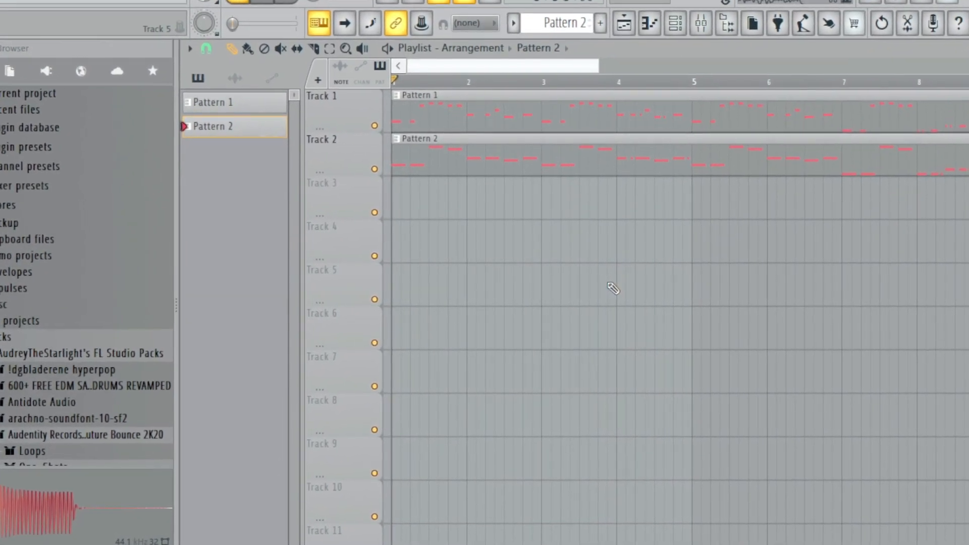
left_click(254, 106)
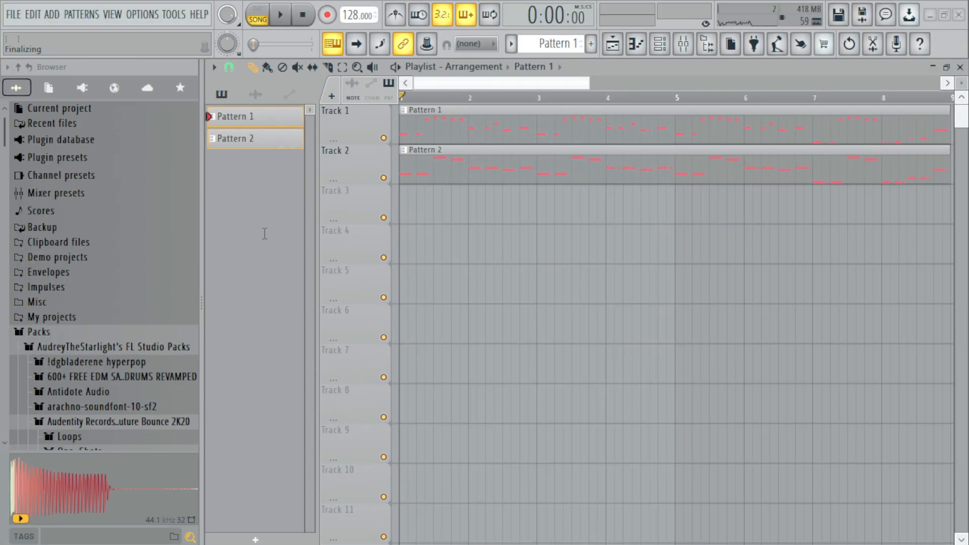
key("space")
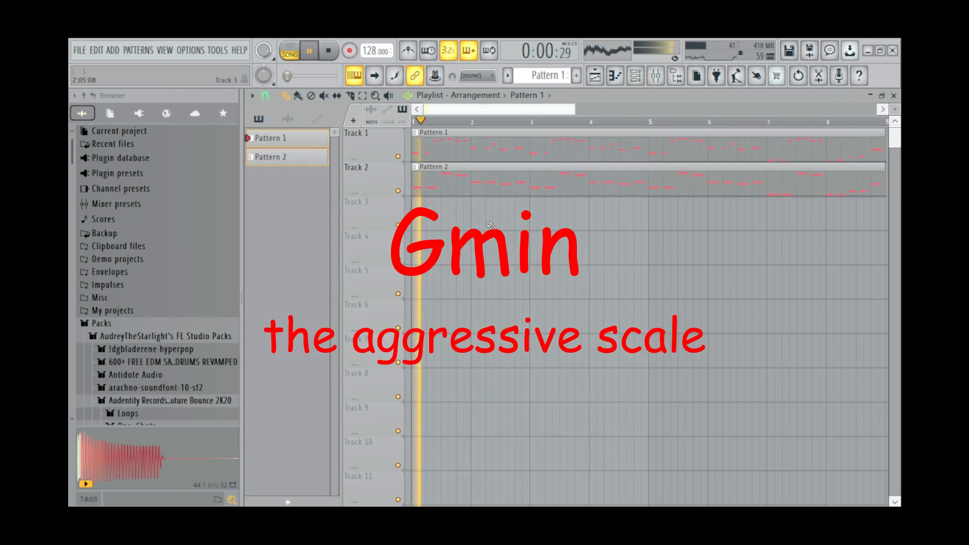
Mute Track 1, create Pattern 3 and place it at the start of Track 3.
scroll(351, 192, "down", 3)
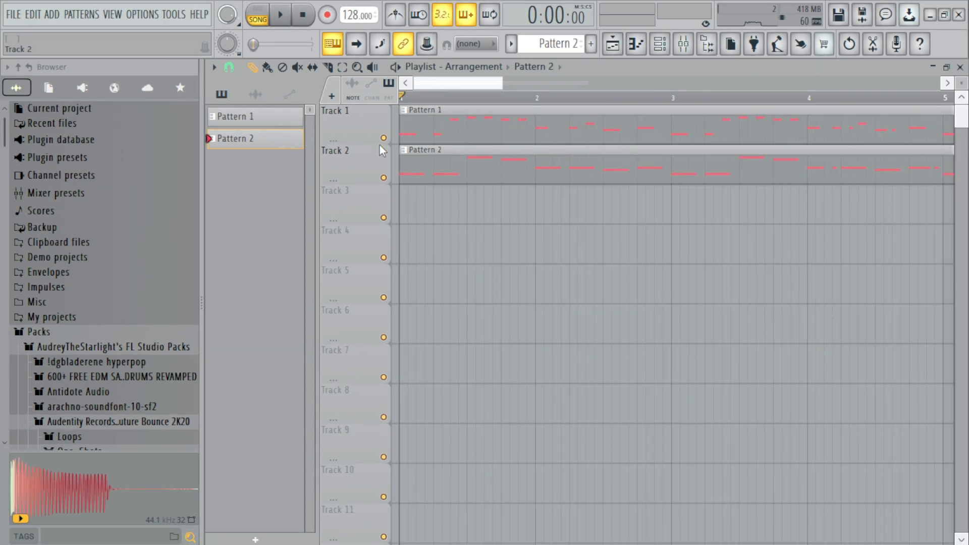
left_click(383, 138)
left_click(242, 534)
left_click(407, 205)
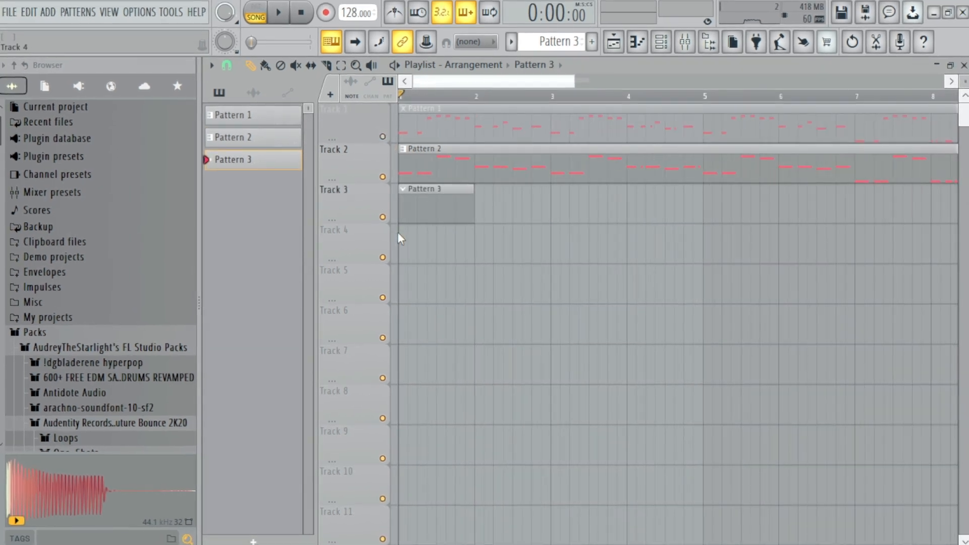
scroll(445, 209, "down", 3)
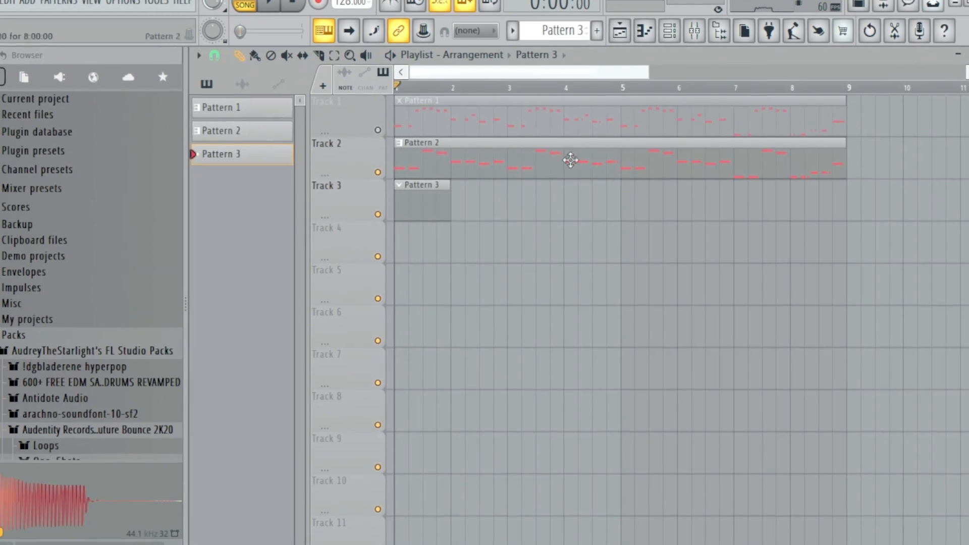
Add a second Serum channel, setting oscillator A's unison to 16 and envelope 1's release to 108 ms.
left_click(665, 36)
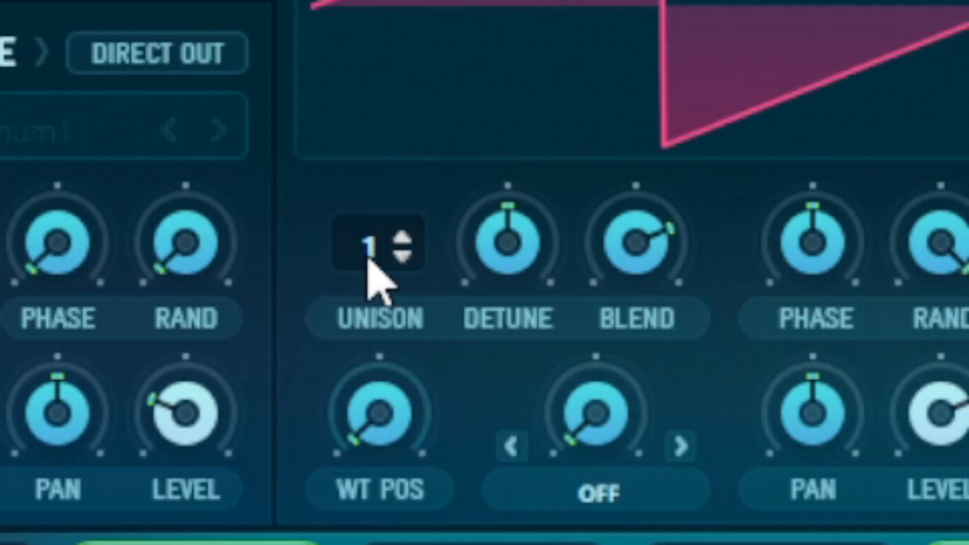
left_click_drag(368, 255, 358, 323)
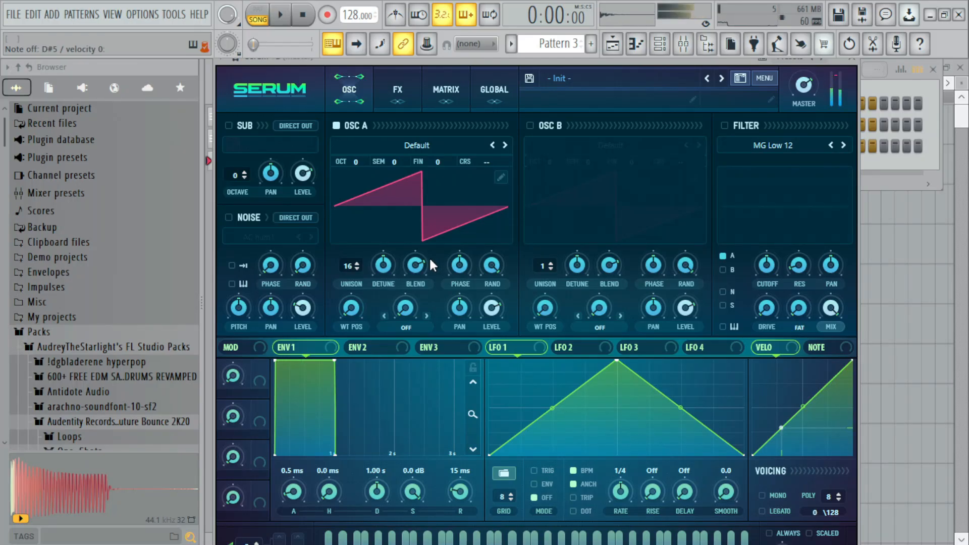
left_click_drag(461, 492, 461, 475)
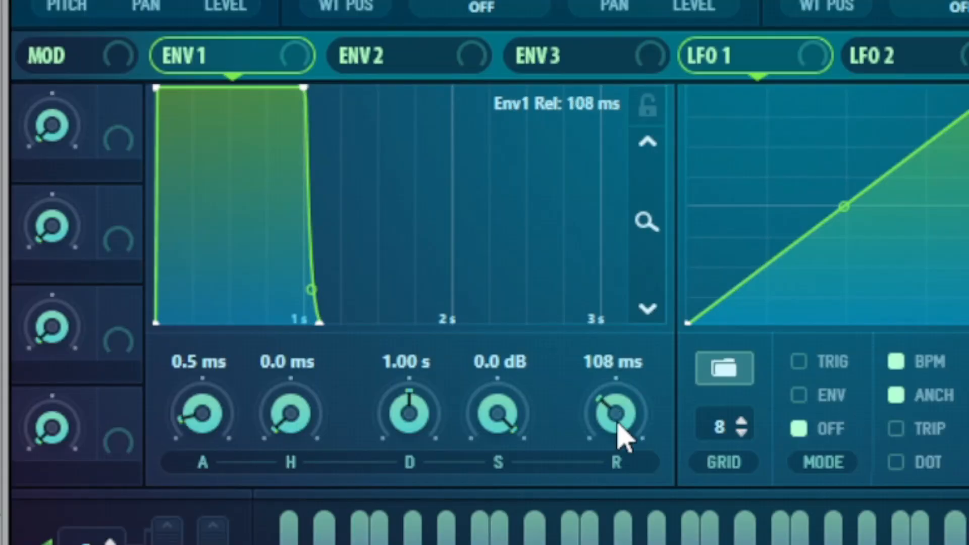
double_click(617, 419)
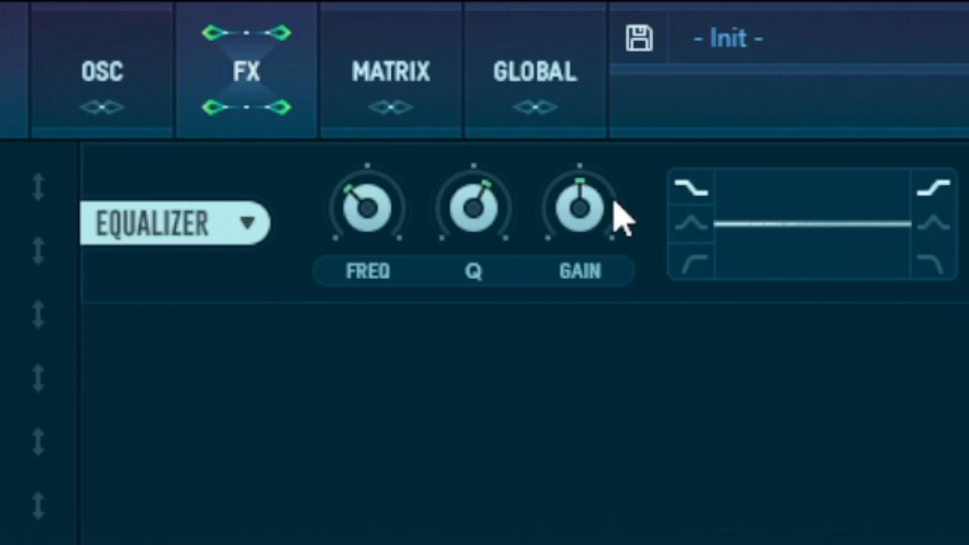
Pull the low-shelf gain of Serum's equalizer effect fully down and adjust its frequency.
left_click_drag(614, 201, 522, 461)
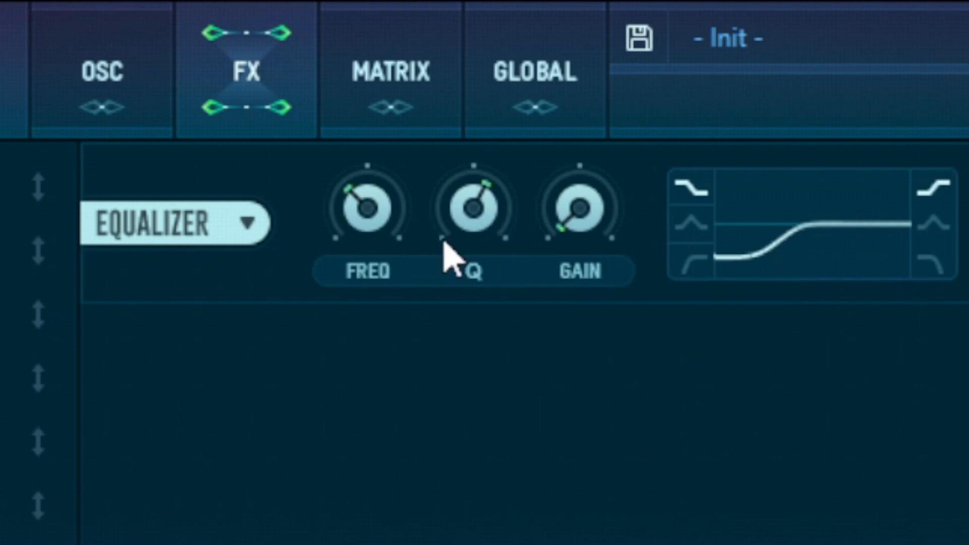
mouse_move(374, 222)
left_mouse_down()
mouse_move(381, 272)
mouse_move(370, 252)
mouse_move(378, 210)
left_mouse_up()
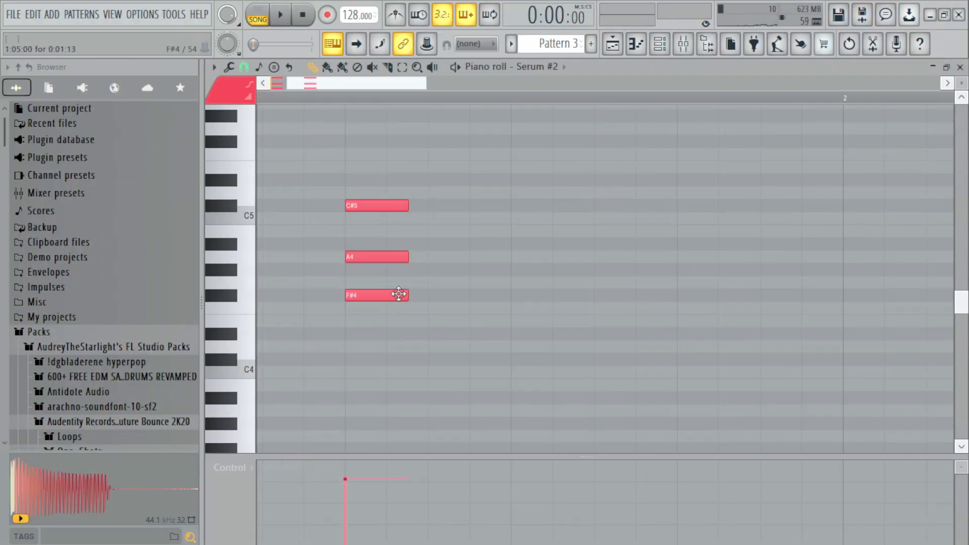
Write rhythmic F#4-A4-C#5, D4-F#4-A4 and E4-G#4-B4 chords for Serum #2, raising the last E4 notes to F4.
scroll(449, 206, "down", 3)
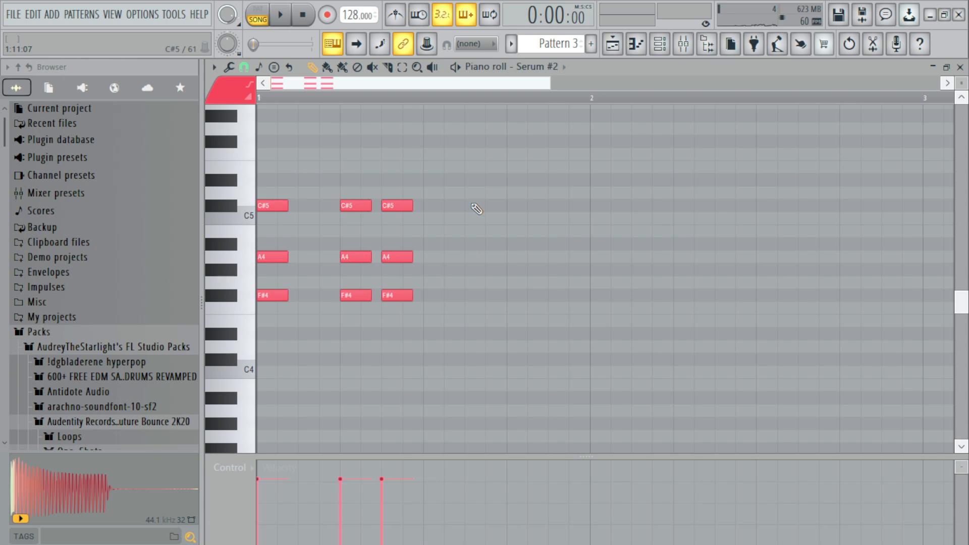
key("space")
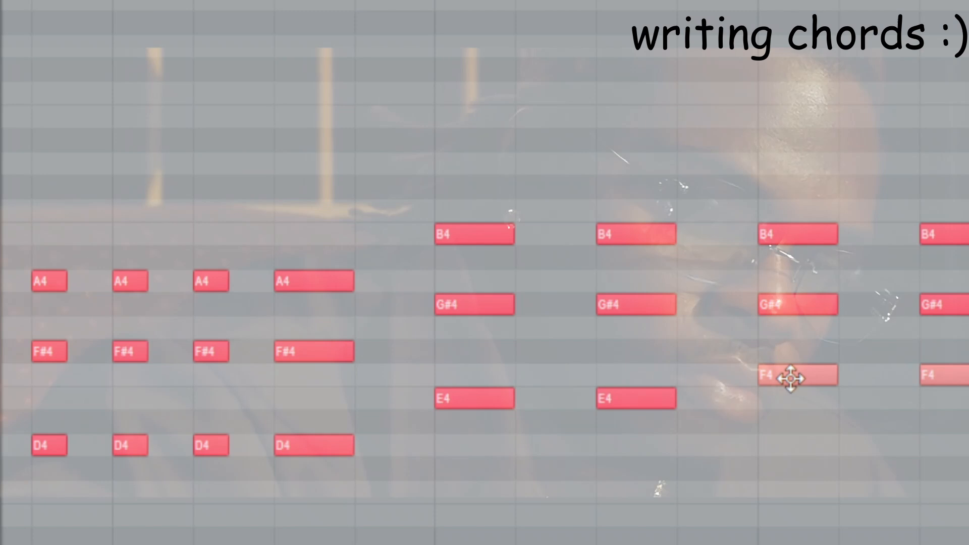
left_click_drag(790, 379, 808, 389)
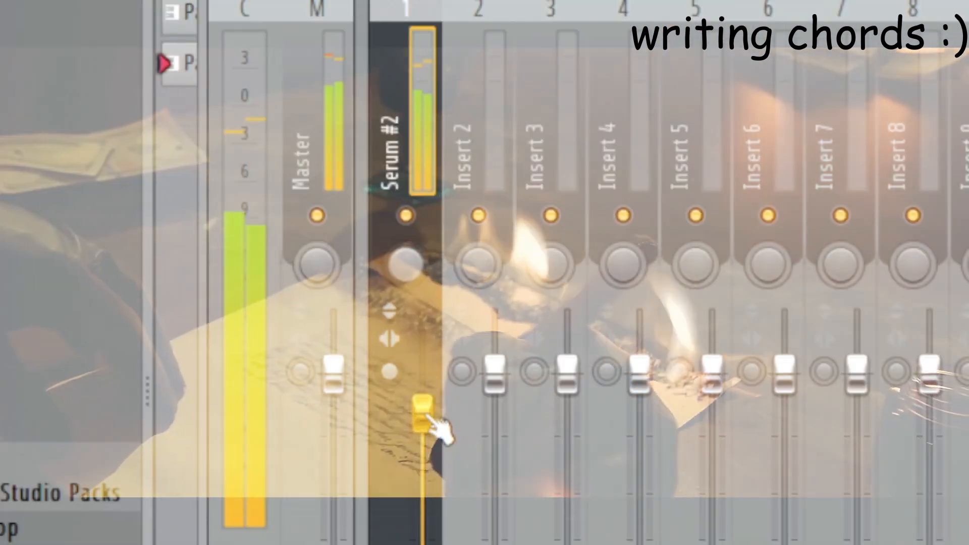
Lower the Serum #2 mixer level and add Fruity Blood Overdrive and OTT to it, adjusting OTT's depth.
left_click_drag(433, 422, 422, 444)
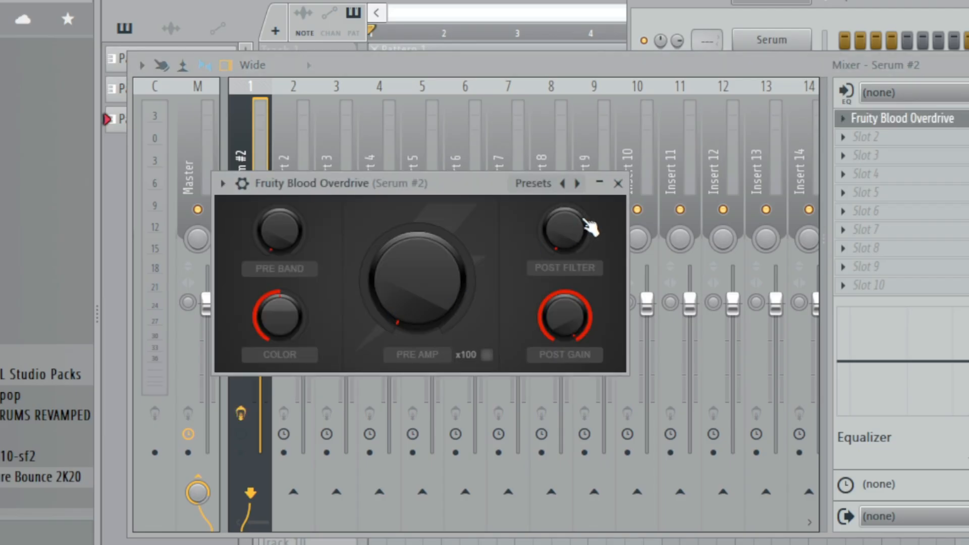
left_click(618, 184)
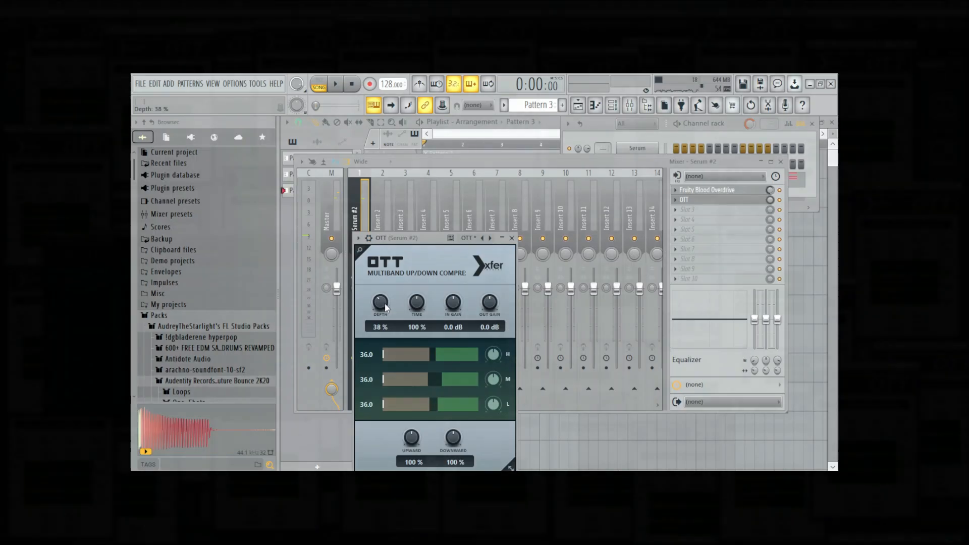
left_click_drag(385, 305, 384, 311)
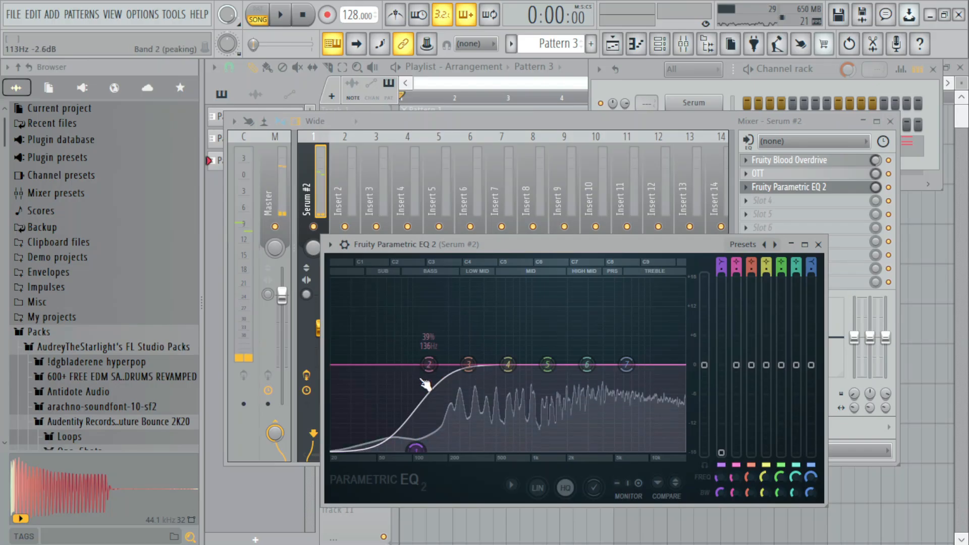
Cut the low end of Serum #2 with Fruity Parametric EQ 2 and adjust its other bands.
left_click_drag(397, 406, 406, 411)
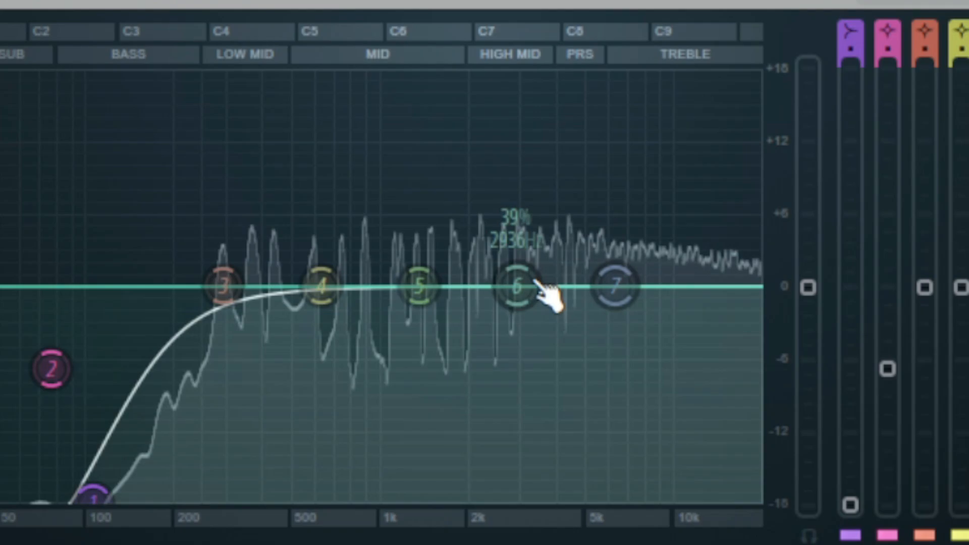
left_click_drag(598, 366, 600, 373)
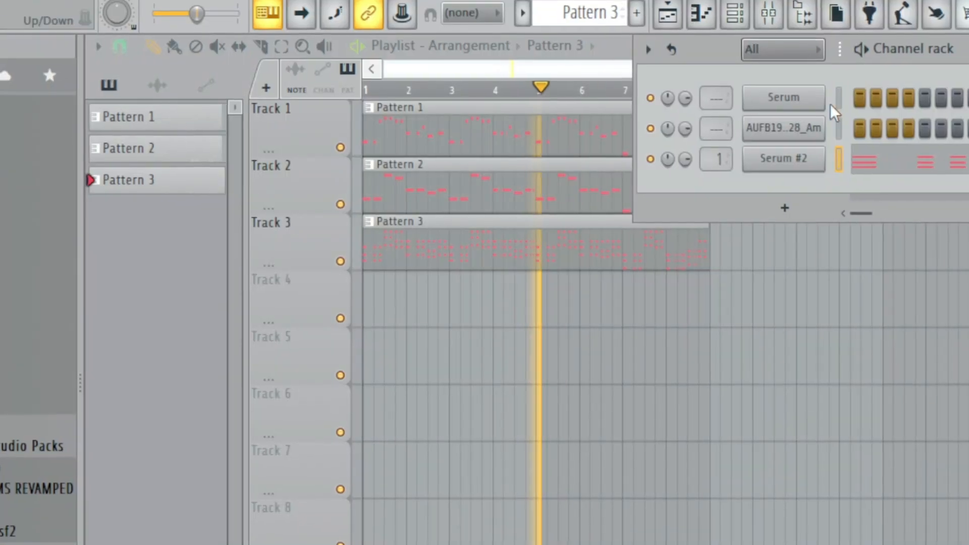
Lower the Serum #2 mixer fader further while the full arrangement plays.
key("F9")
left_click_drag(251, 425, 250, 444)
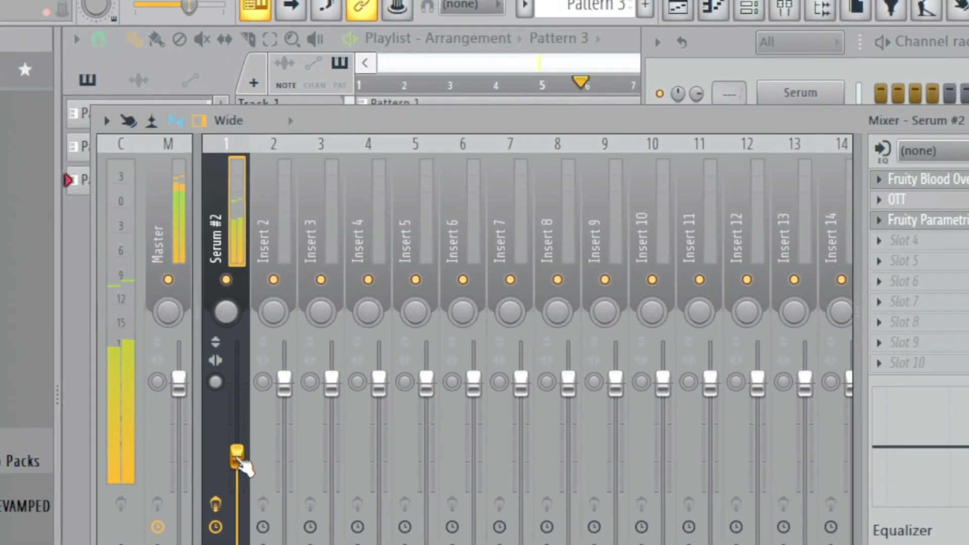
left_click(524, 64)
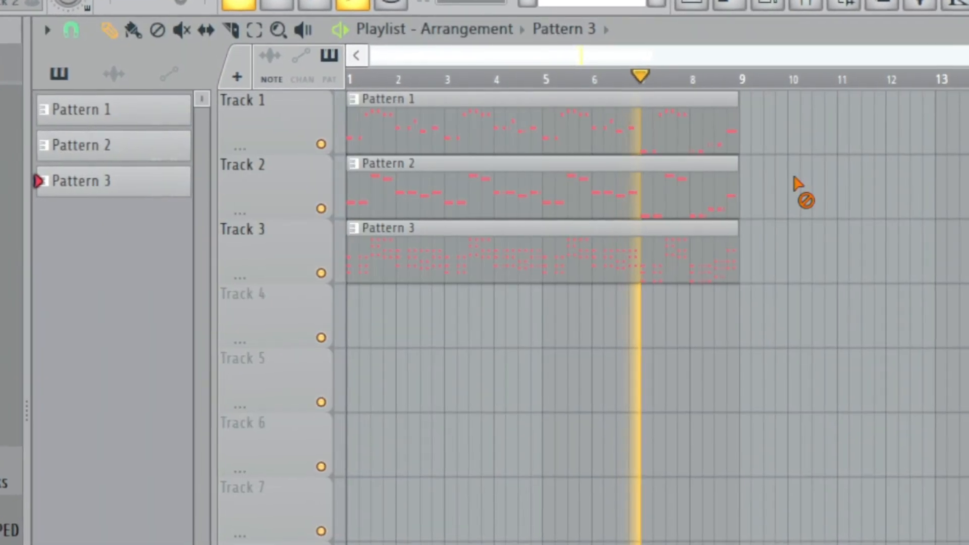
left_click(778, 2)
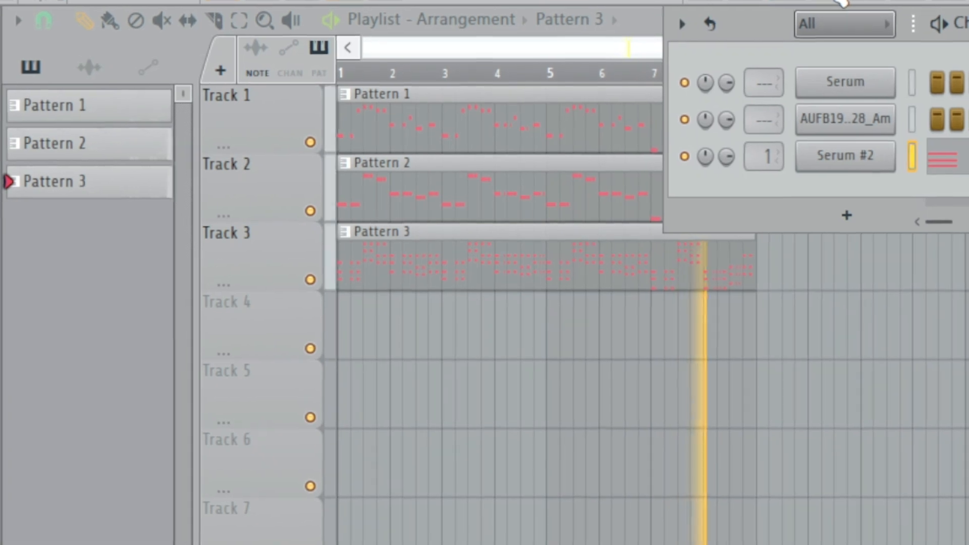
Solo Track 1 to isolate the Pattern 1 lead melody.
right_click(828, 349)
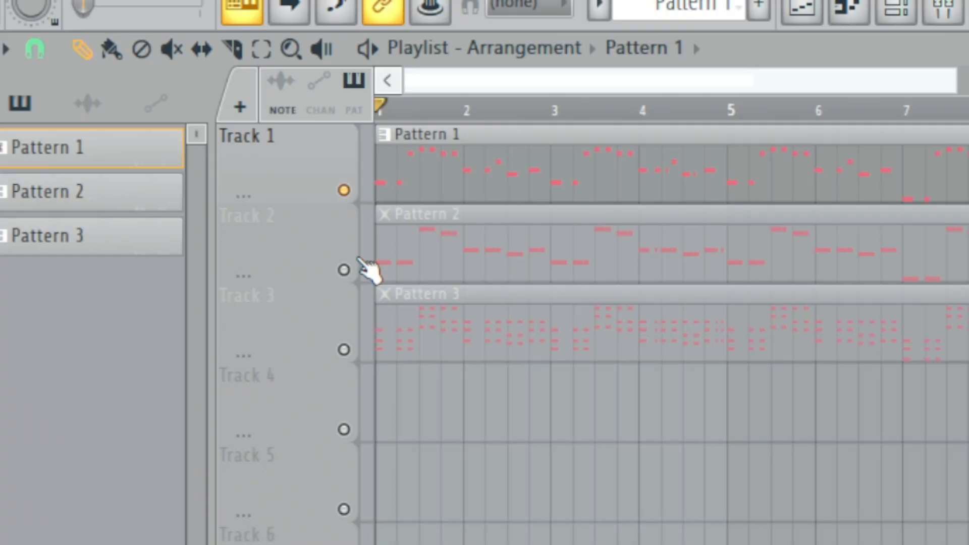
right_click(384, 177)
right_click(385, 138)
scroll(484, 130, "up", 2)
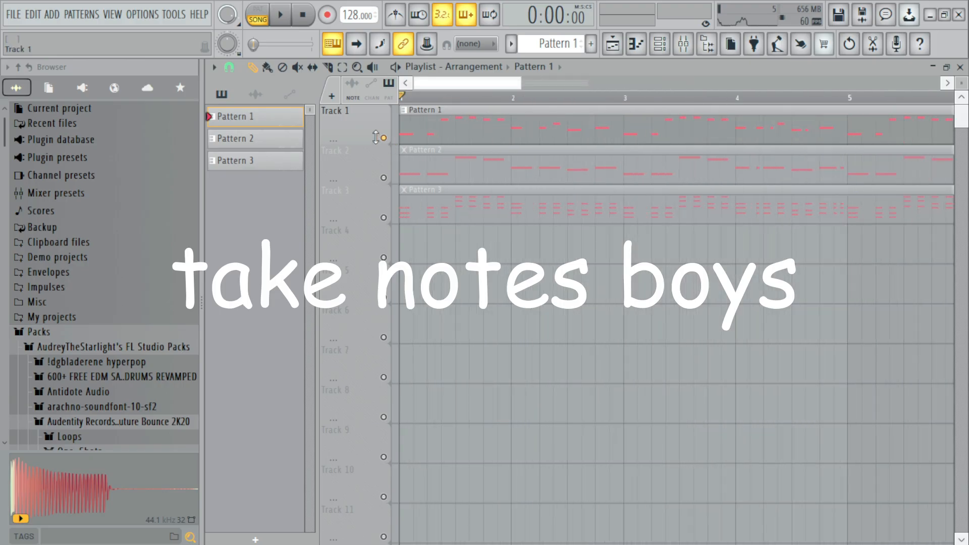
Turn off the reverb effect in the lead Serum's future bounce preset, and close the plugin.
left_click(672, 43)
left_click(692, 128)
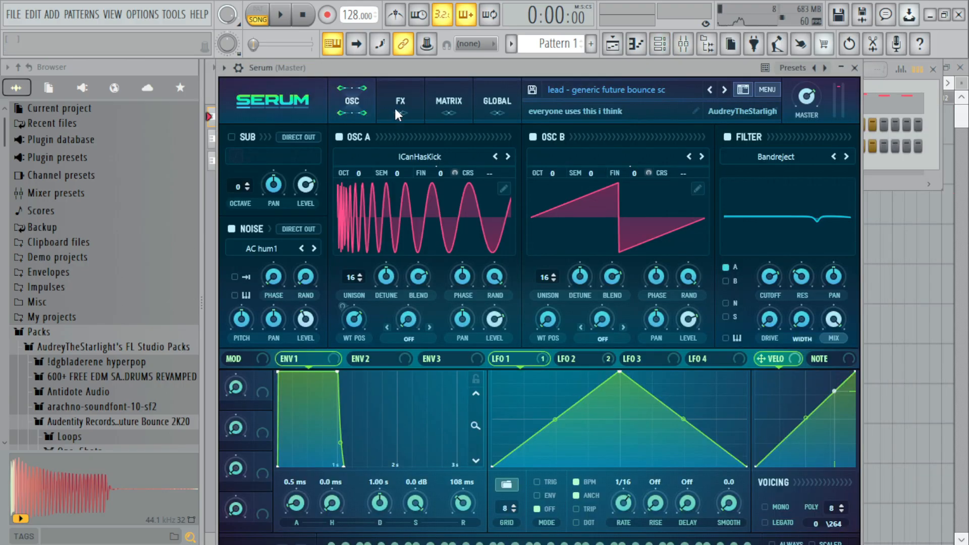
left_click(398, 104)
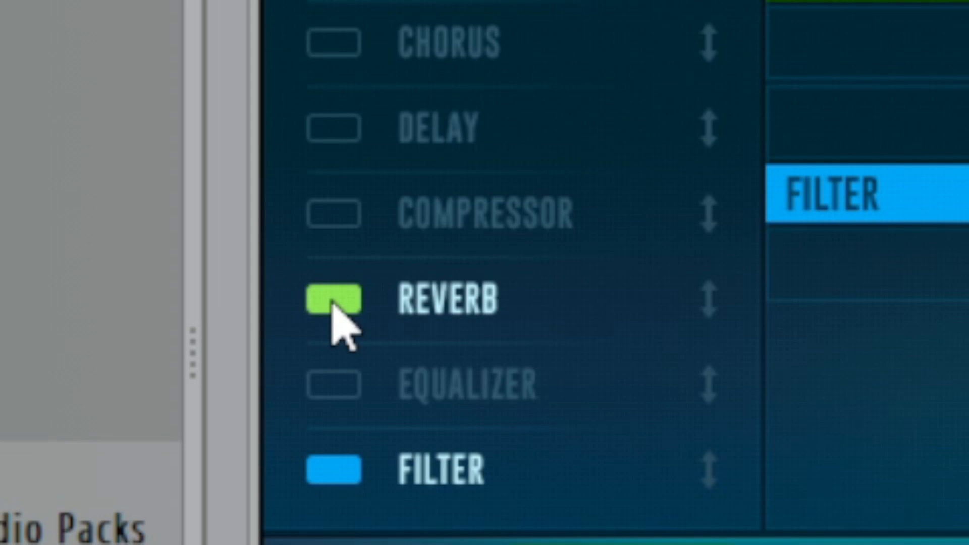
left_click(236, 290)
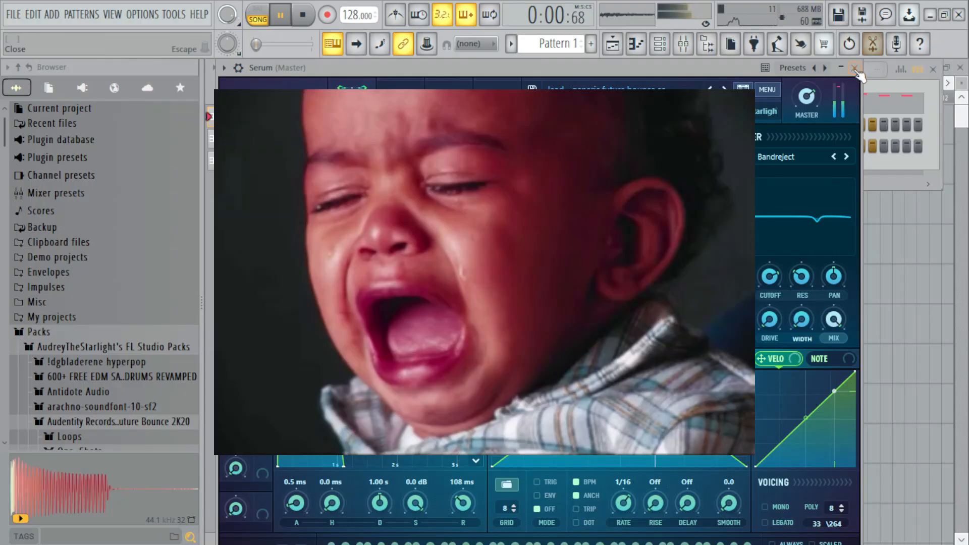
left_click(855, 69)
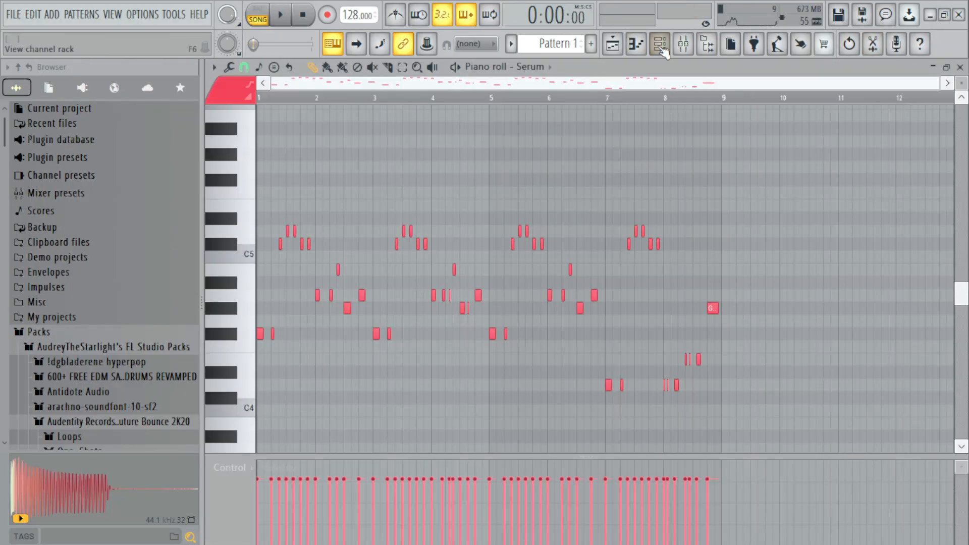
Play the lead melody and switch off the reverb in the Serum sound that uses Hyper, Compressor and Equalizer effects.
left_click(659, 44)
left_click(694, 103)
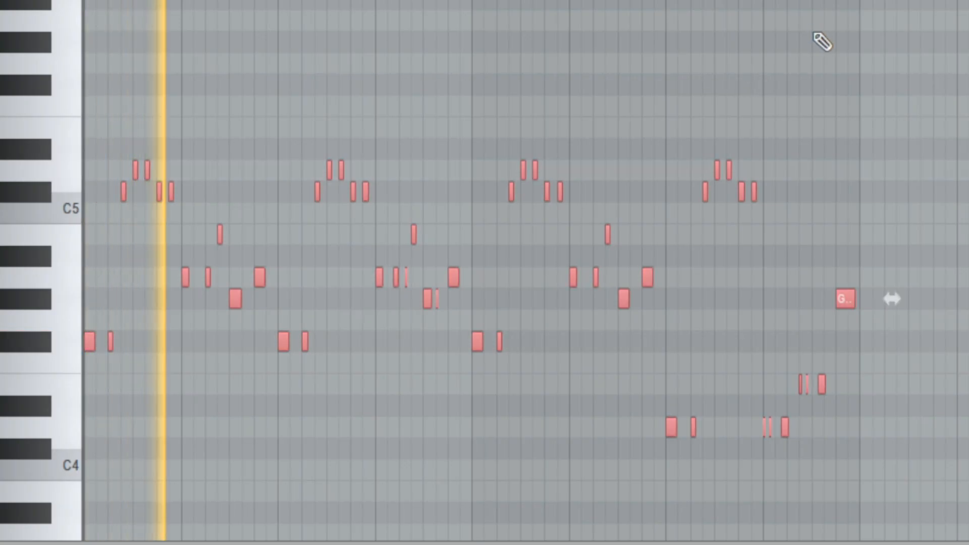
right_click(814, 33)
key("F6")
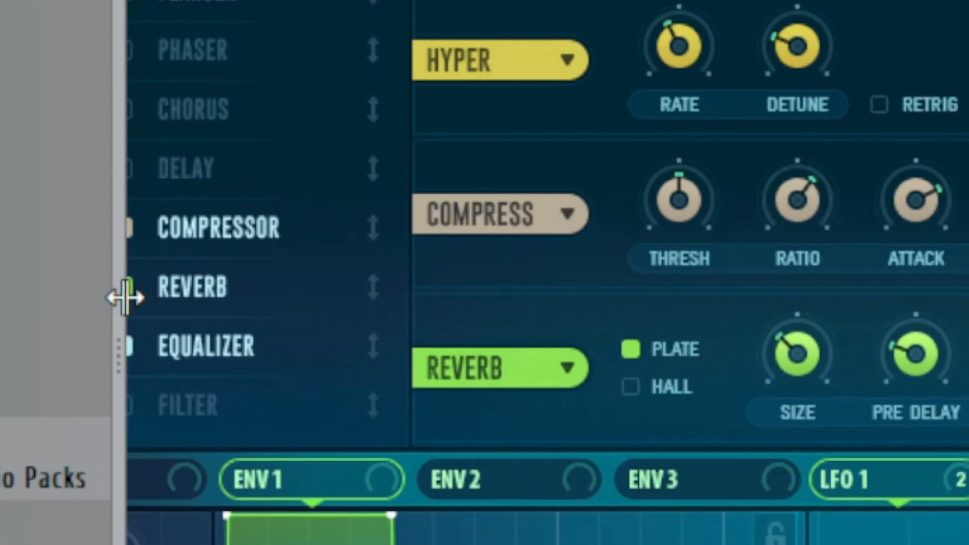
left_click(133, 289)
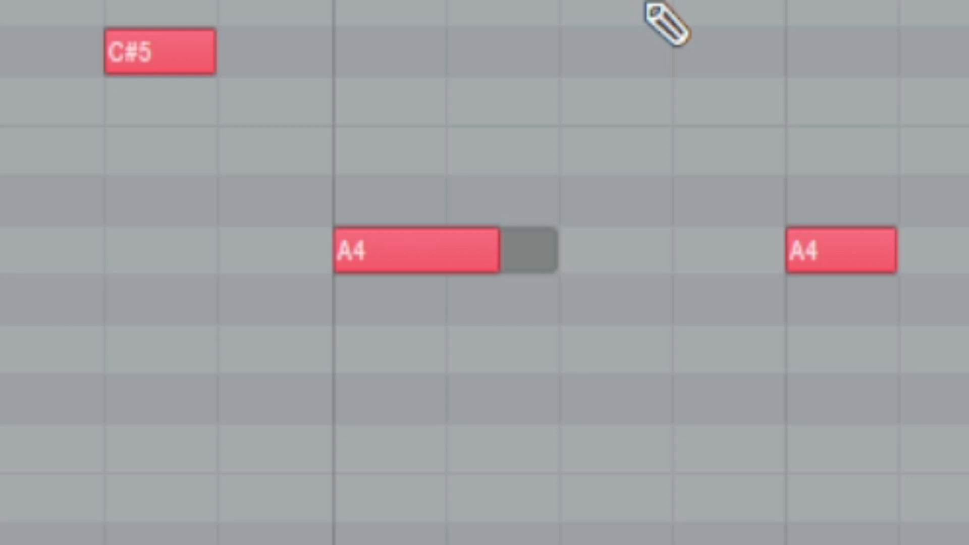
Toggle the reverb in the Serum sound whose Equalizer precedes the Compressor, and play the melody from the start.
right_click(425, 248)
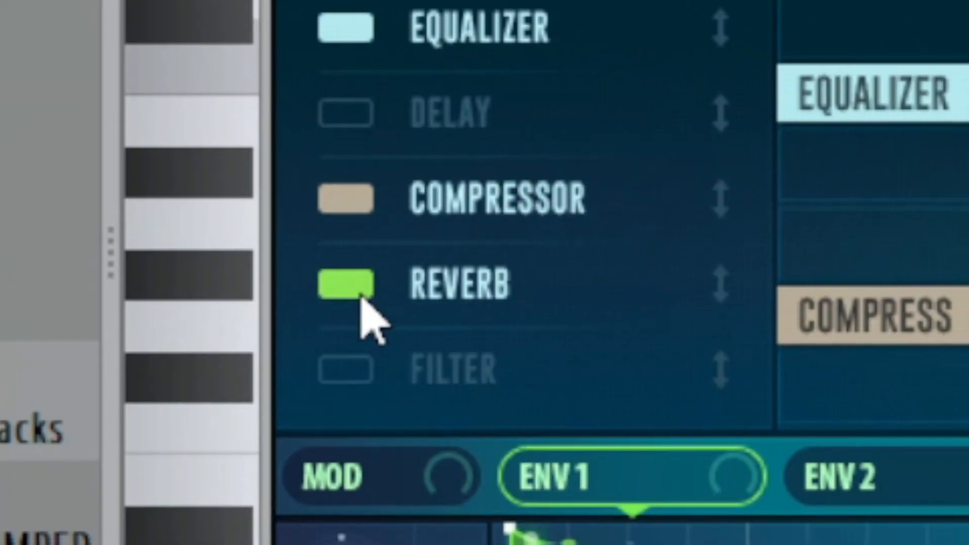
left_click(360, 290)
left_click(379, 283)
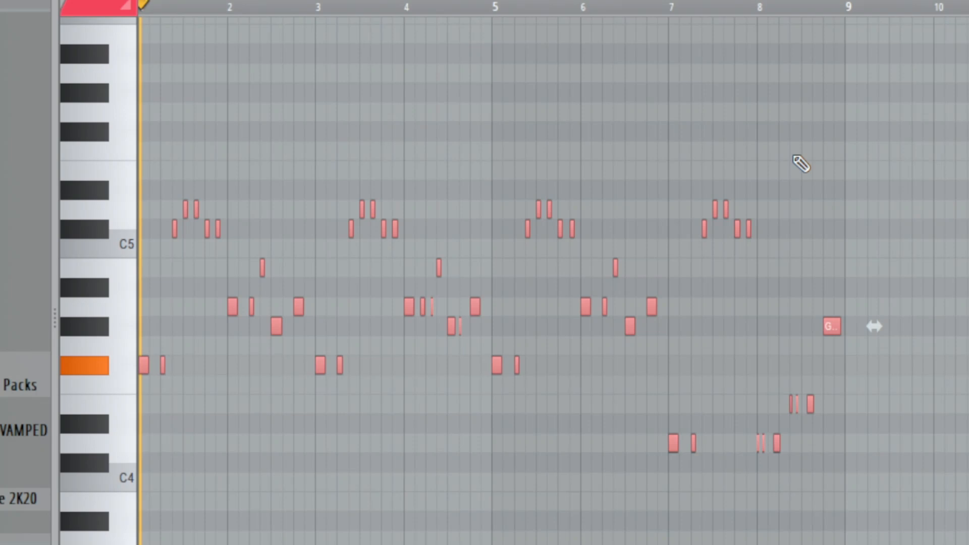
key("space")
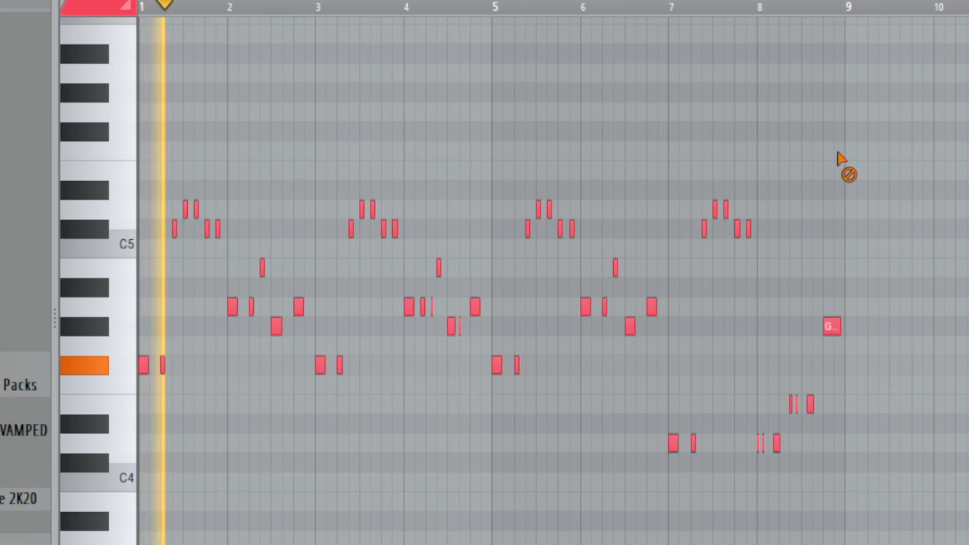
Assign the Serum, Serum #3, #4 and #5 lead channels to free mixer tracks and shape Serum #3's highs in Parametric EQ 2.
key("Escape")
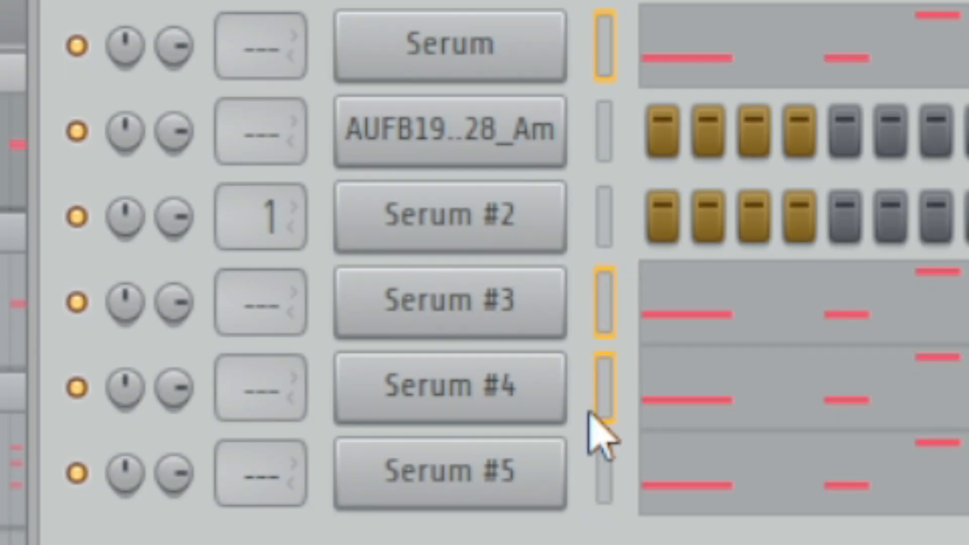
key("ctrl+l")
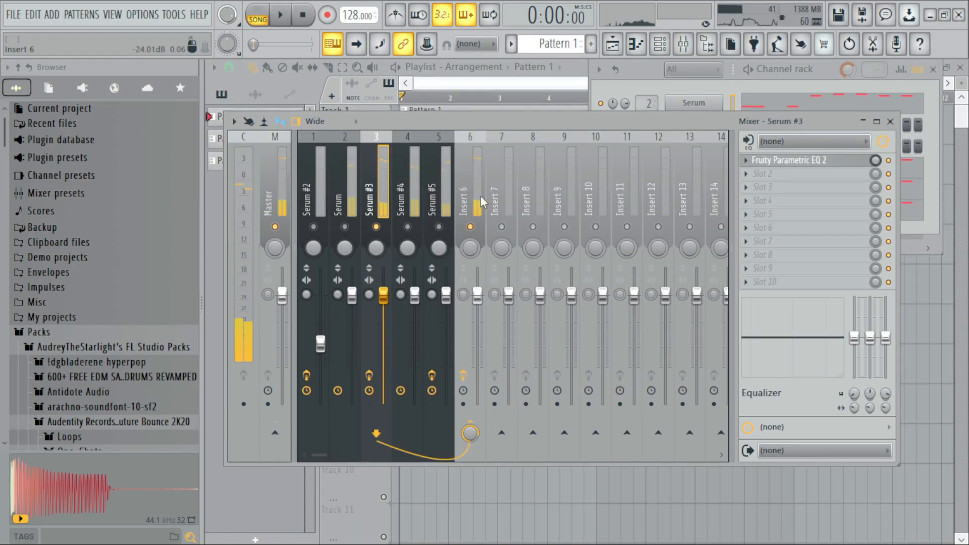
left_click(816, 163)
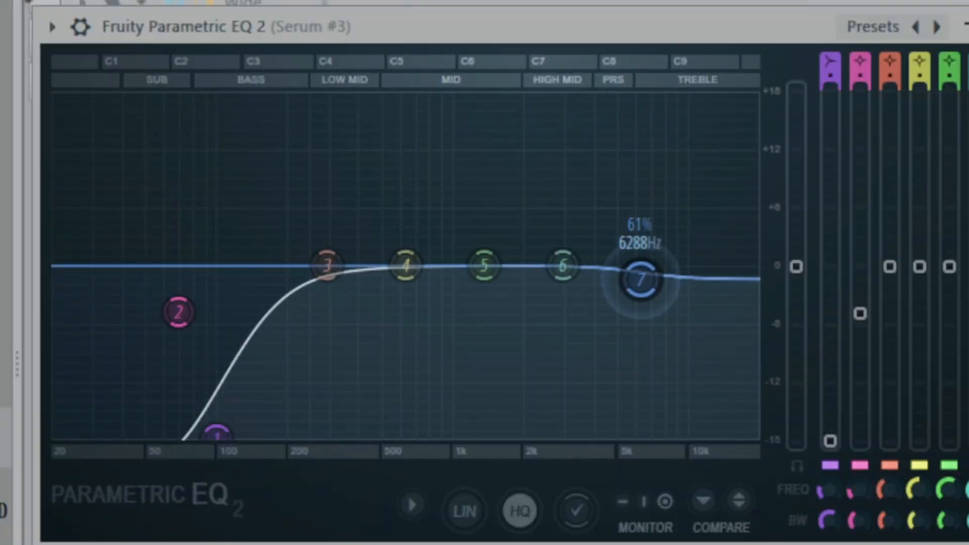
left_click_drag(515, 254, 519, 275)
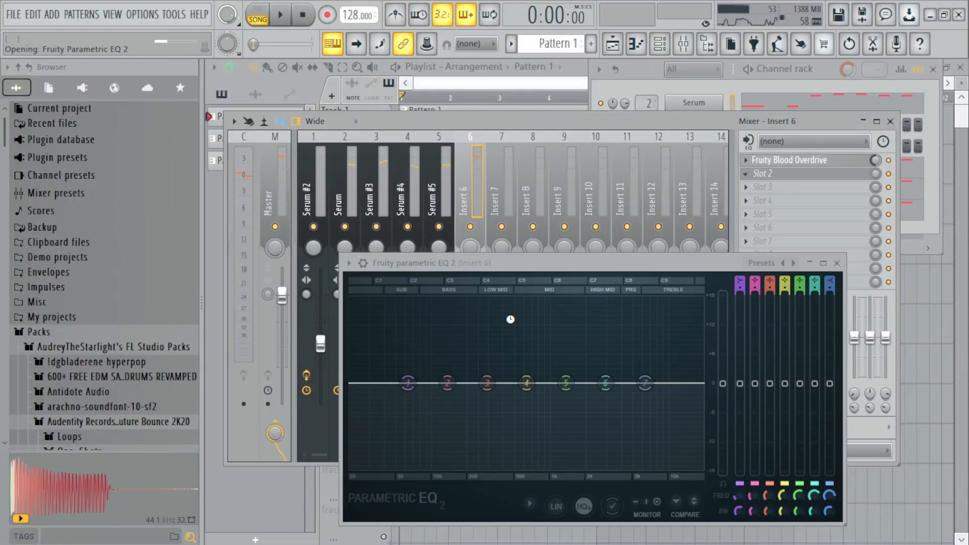
In Insert 6's Parametric EQ 2, dip the high mids with band 6 and roll off the lows using bands 1 and 2.
left_click_drag(621, 320, 633, 331)
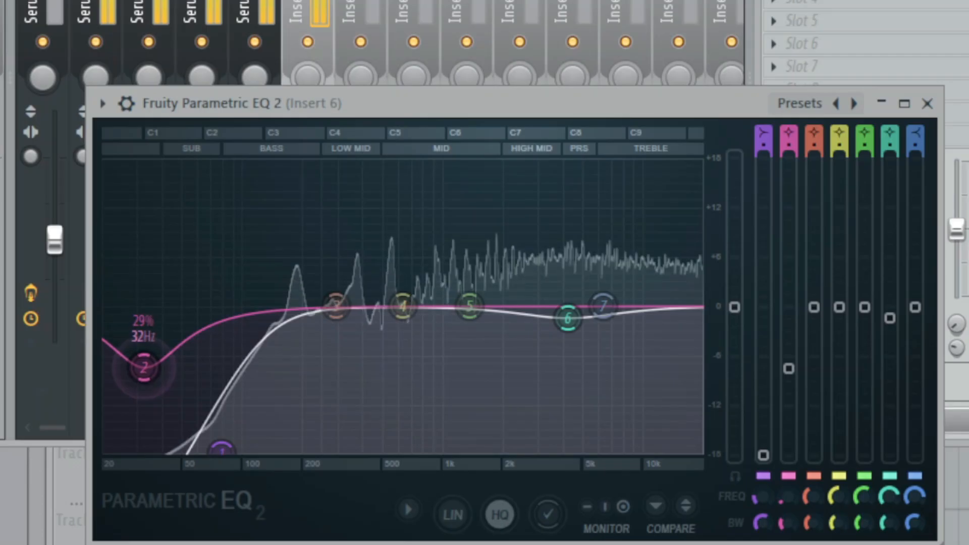
left_click_drag(142, 371, 219, 459)
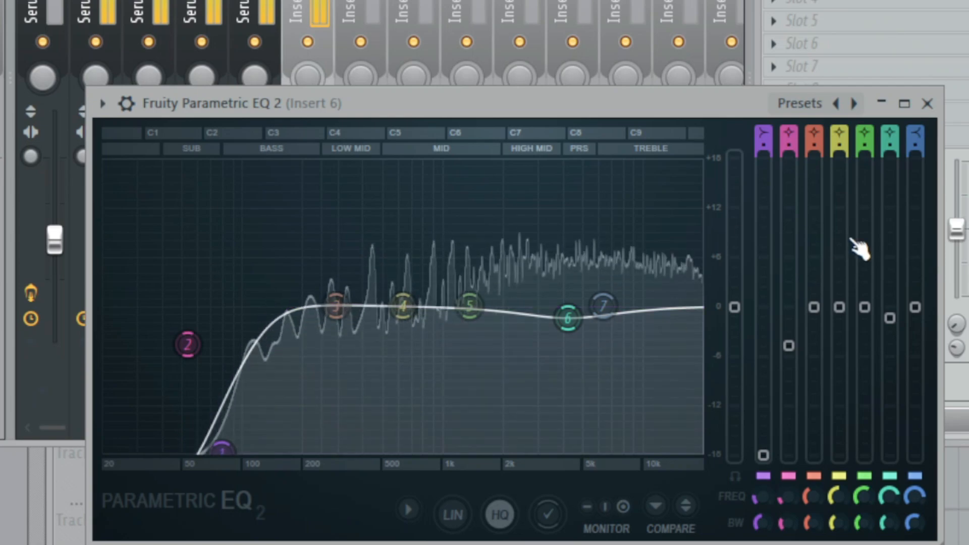
left_click_drag(187, 345, 183, 369)
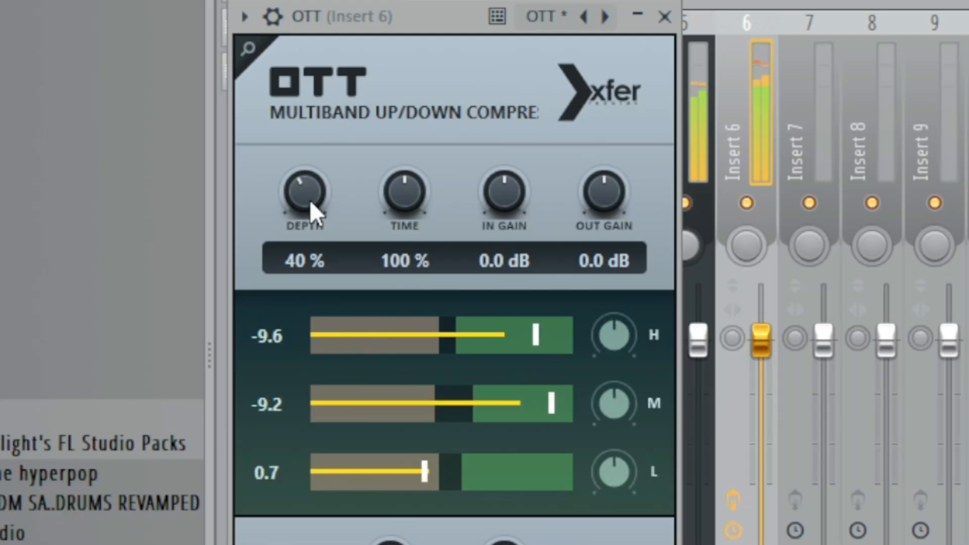
Reduce the OTT depth on Insert 6 to 23 % and close the plugin.
scroll(310, 198, "down", 2)
scroll(310, 198, "down", 4)
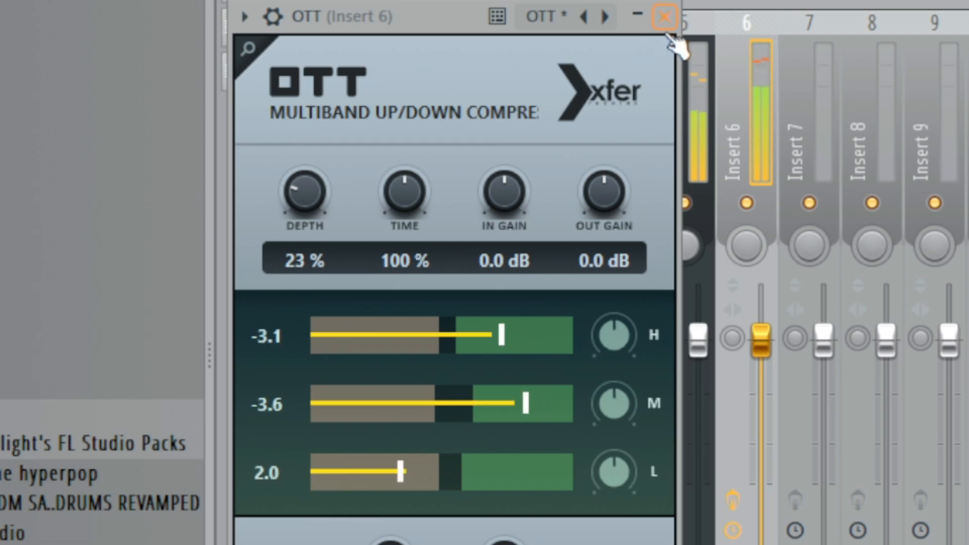
left_click(665, 18)
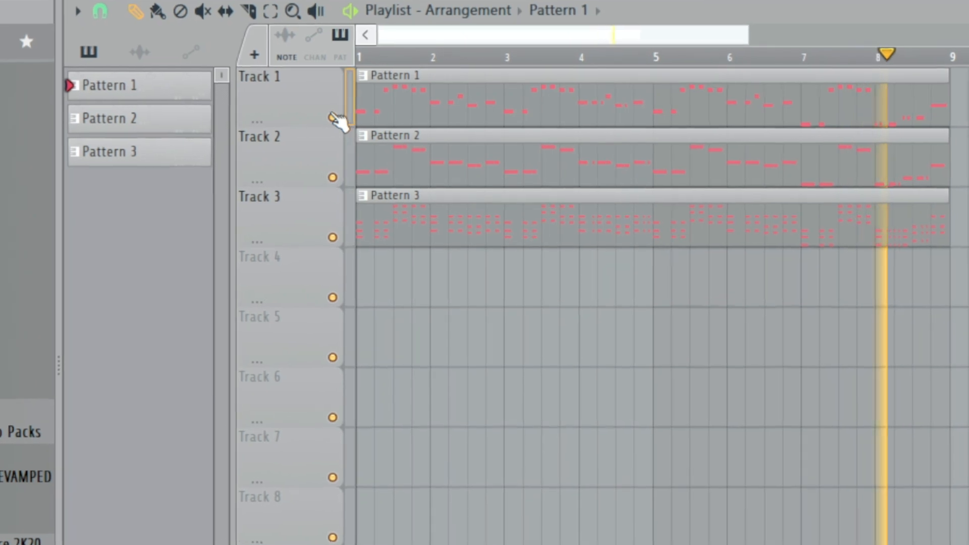
Solo Track 1 to hear the processed lead, and switch the solo to Track 2 with the Pattern 2 bassline.
right_click(332, 118)
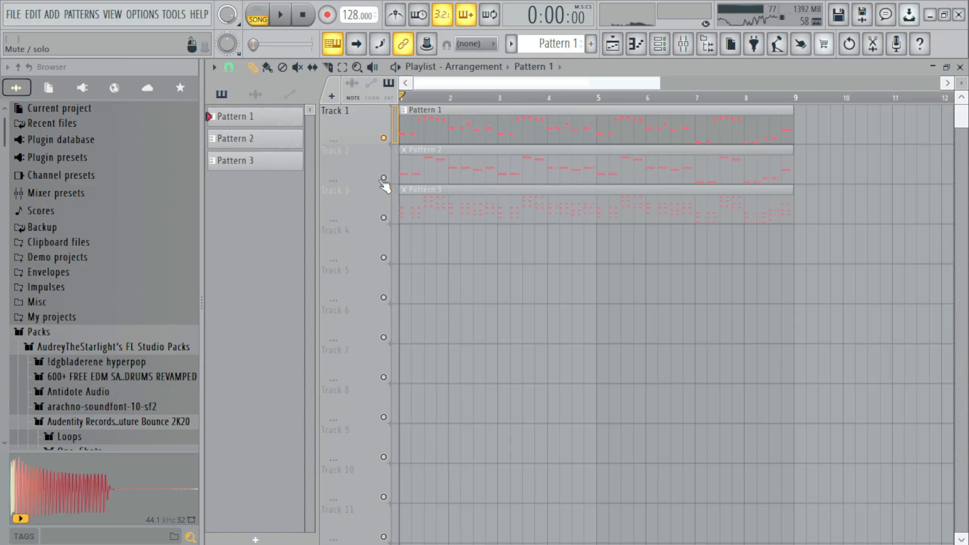
left_click(684, 45)
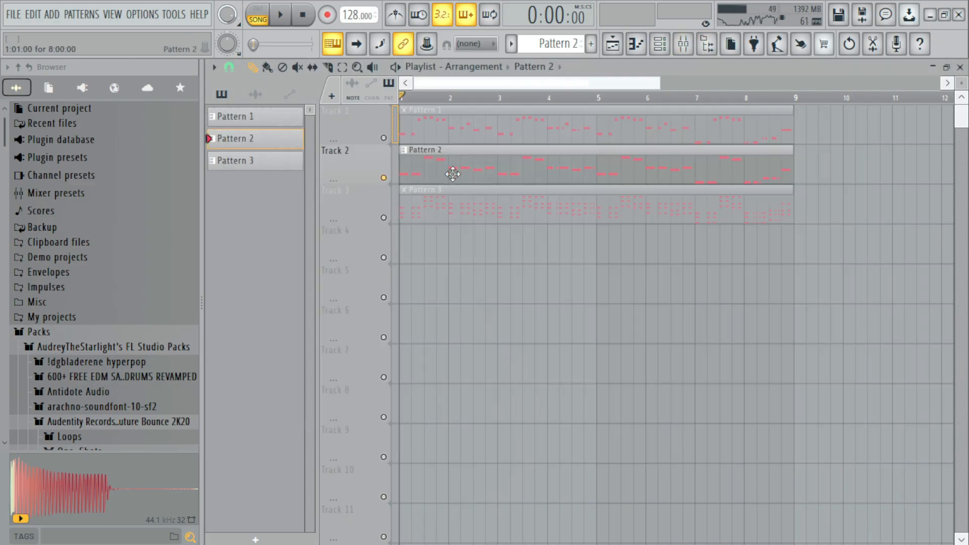
scroll(365, 178, "up", 2)
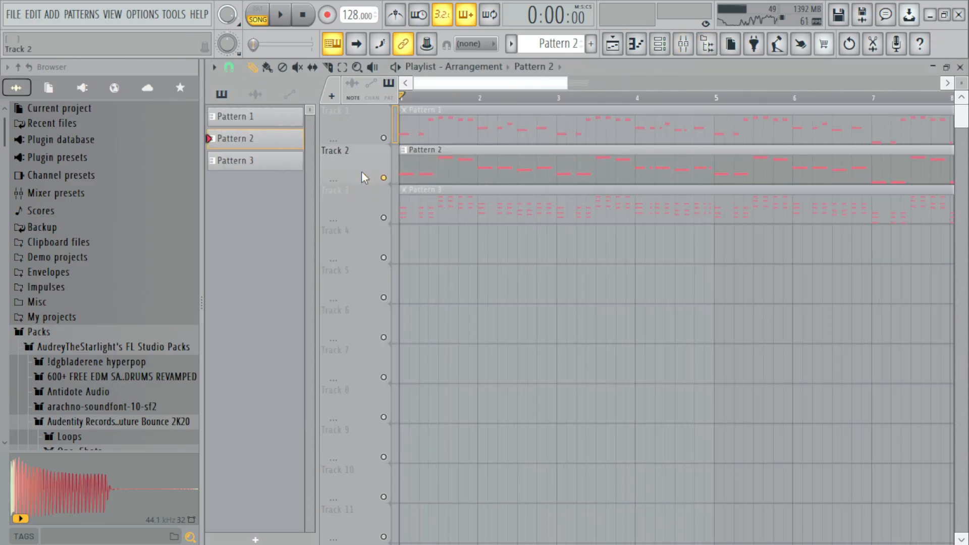
right_click(384, 178)
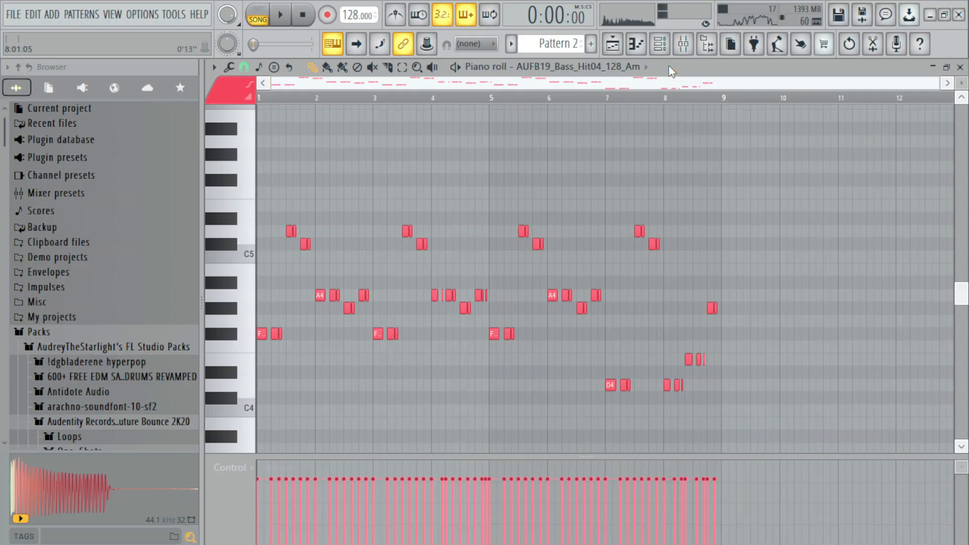
Add another Serum instrument to Pattern 2 as a bass layer and copy the bass hit's notes into it.
left_click(660, 44)
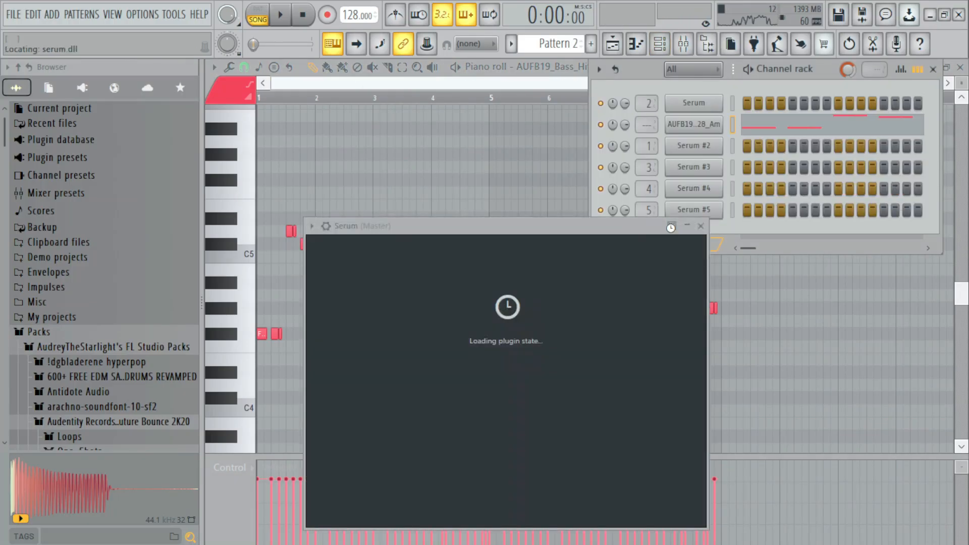
left_click_drag(626, 221, 508, 62)
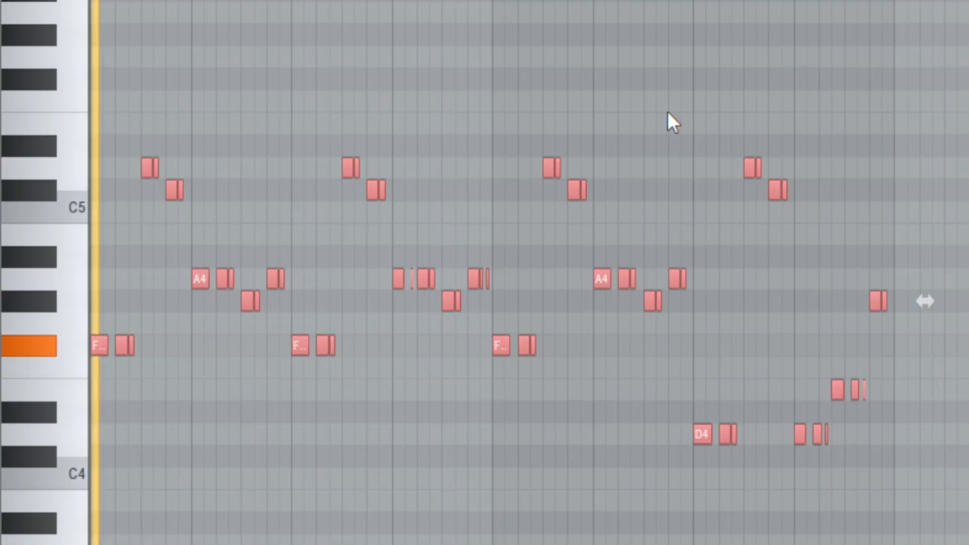
Assign Serum #6 to mixer track 8 and cut its low frequencies with band 1 of Fruity Parametric EQ 2.
key("F6")
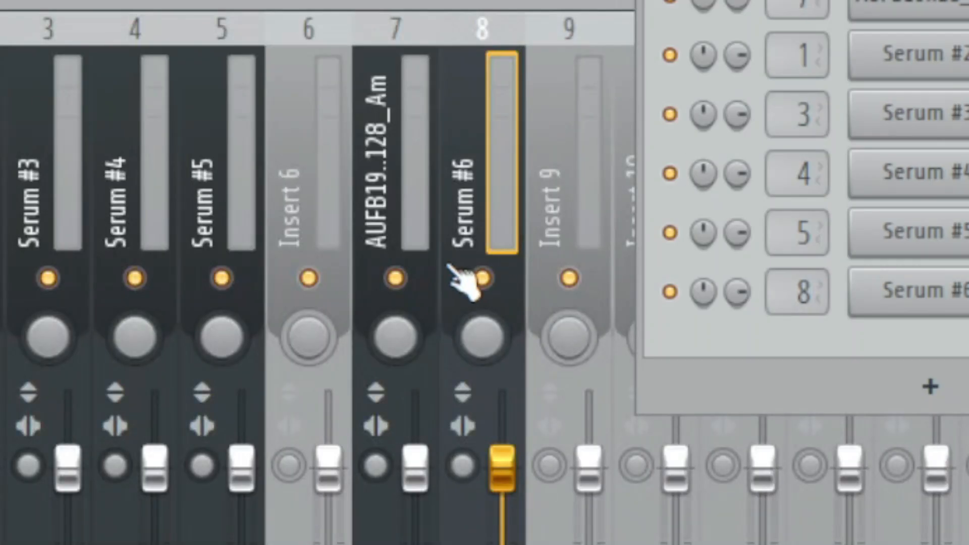
left_click(461, 274)
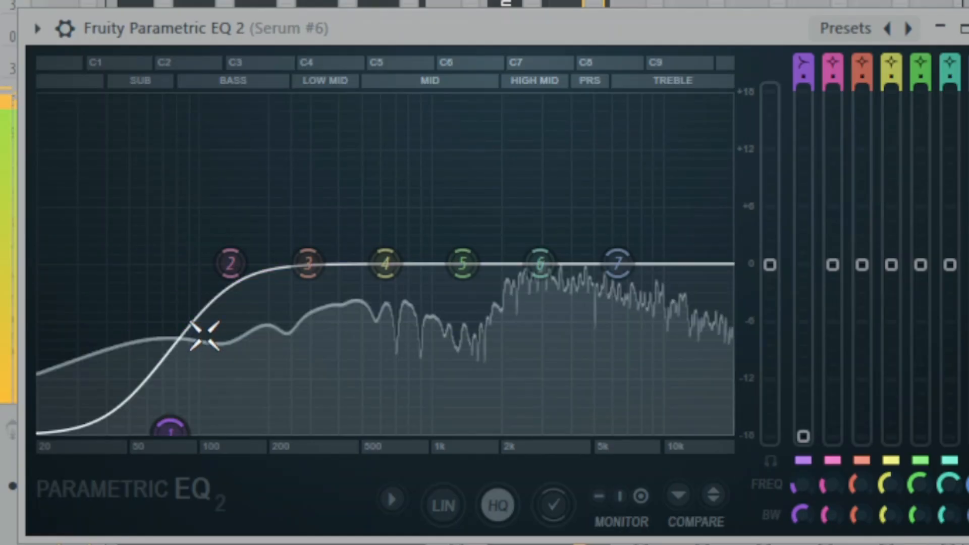
mouse_move(204, 336)
left_mouse_down()
mouse_move(187, 335)
mouse_move(195, 335)
left_mouse_up()
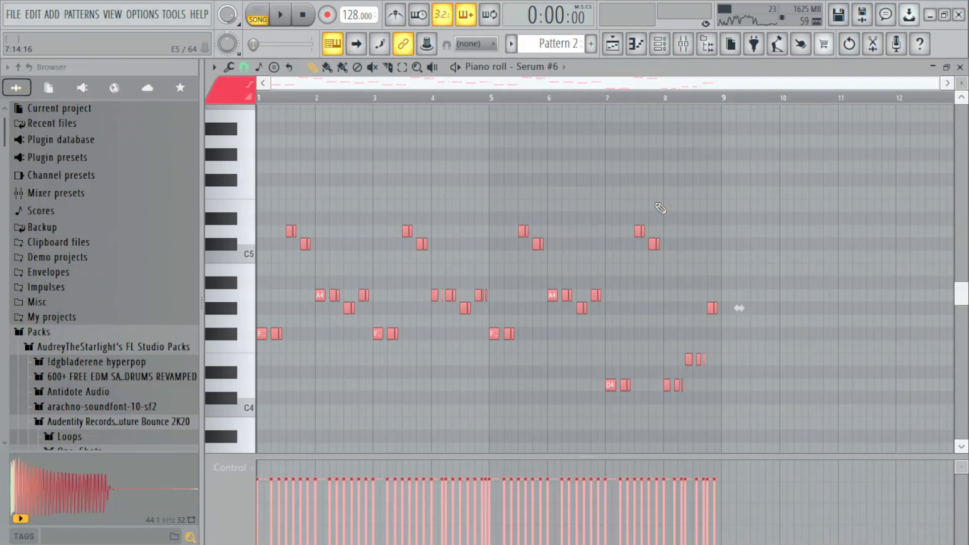
Add a Serum #7 layer carrying the bass notes and find a sound for it in Serum's preset browser.
left_click(660, 44)
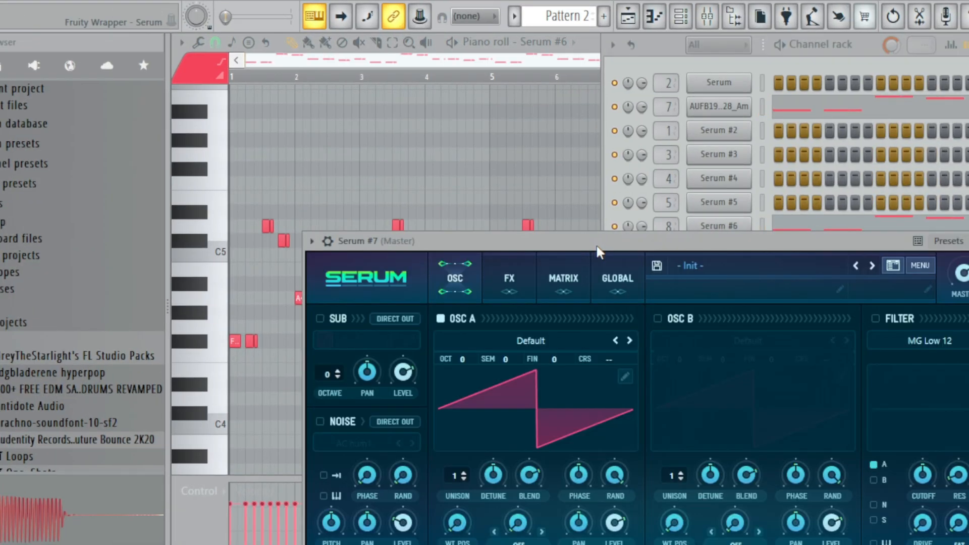
left_click_drag(598, 242, 450, 22)
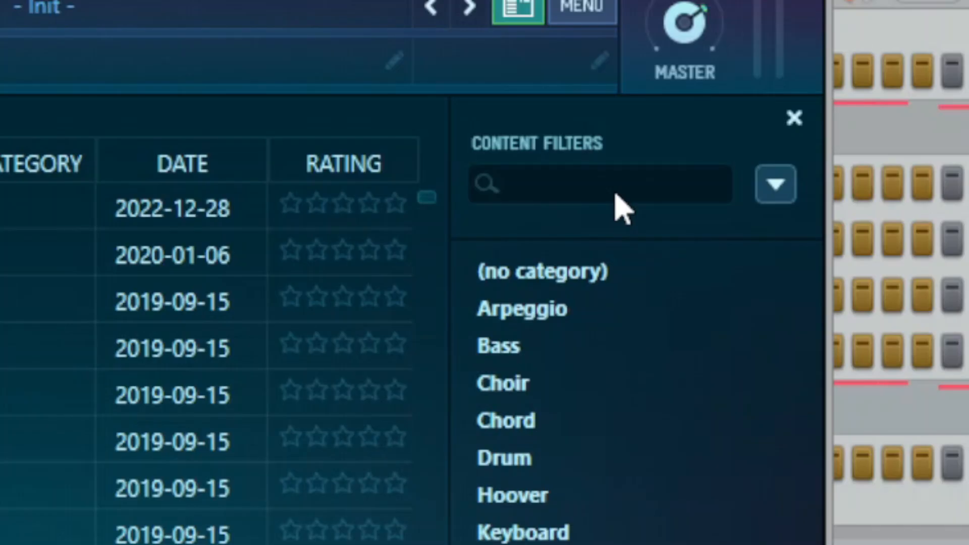
left_click(615, 188)
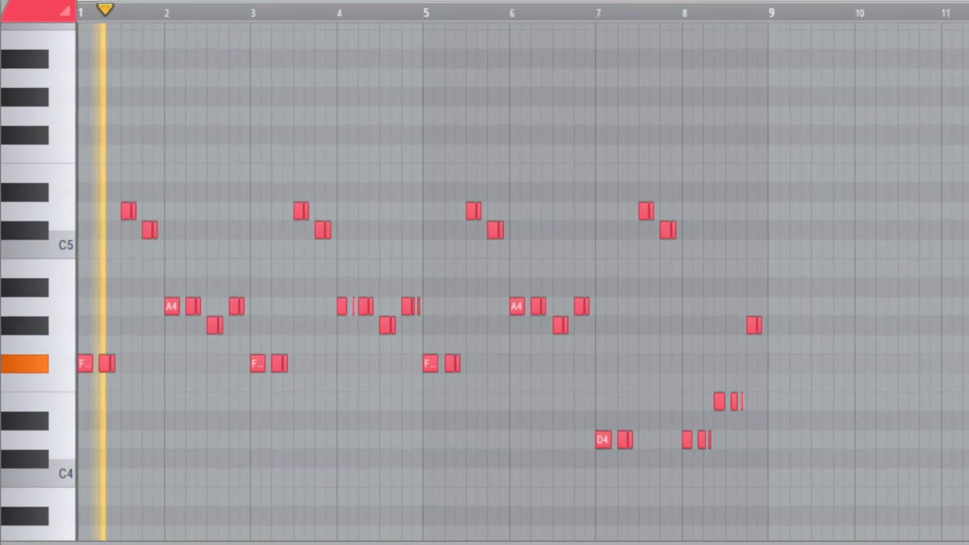
Assign Serum #7 to mixer track 9 and route the bass hit, Serum #6 and Serum #7 tracks to Insert 10.
key("F6")
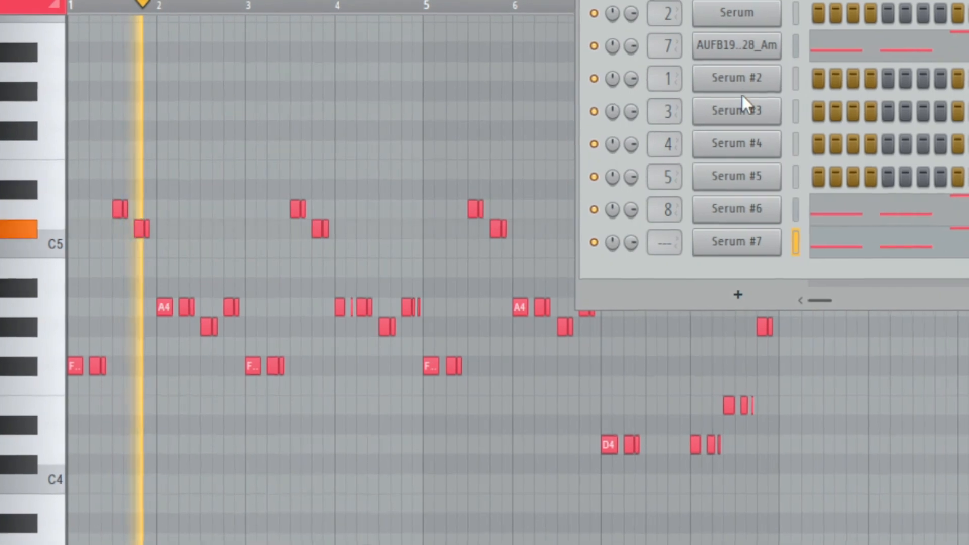
key("ctrl+l")
left_click(552, 104)
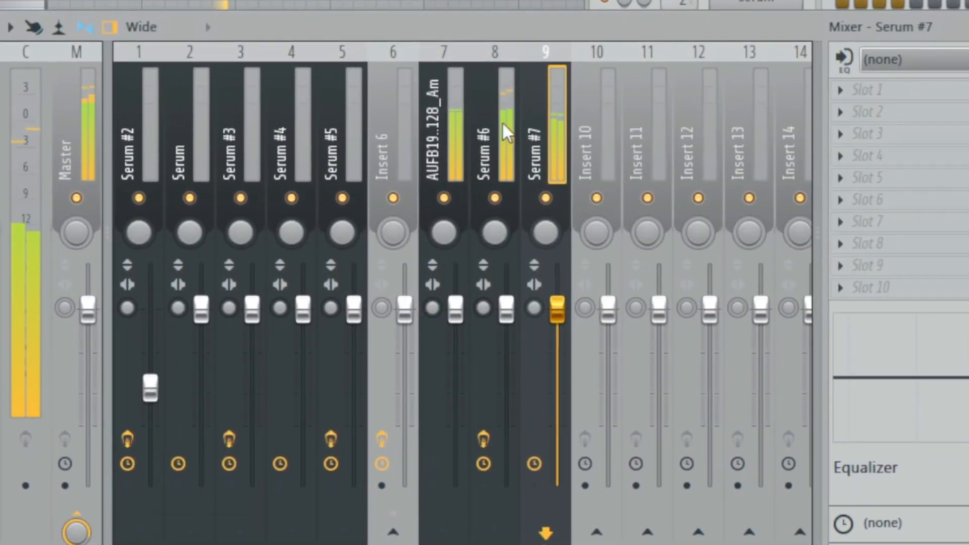
left_click(500, 126, "ctrl+shift")
left_click(448, 131, "ctrl+shift")
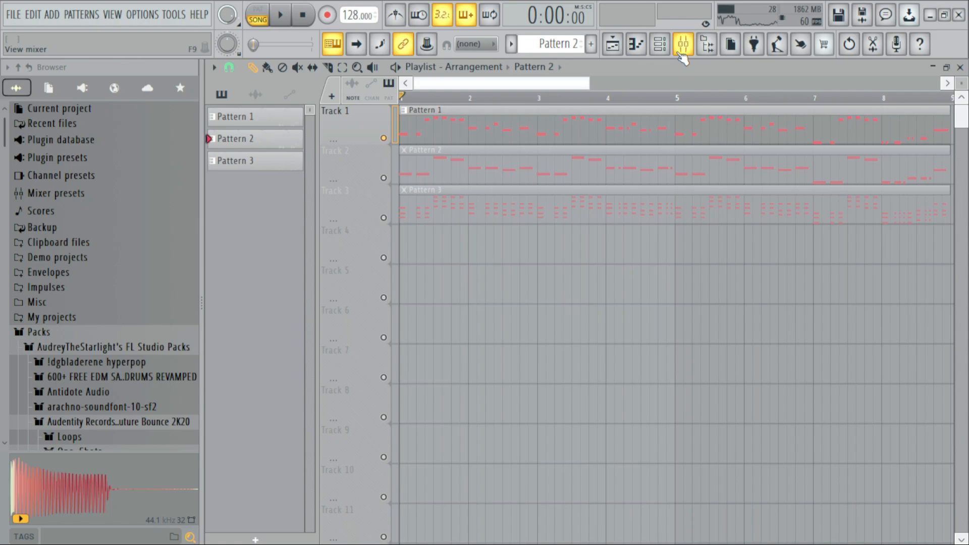
Add Fruity WaveShaper to slot 3 of the lead bus on Insert 6 and adjust its curve.
left_click(680, 53)
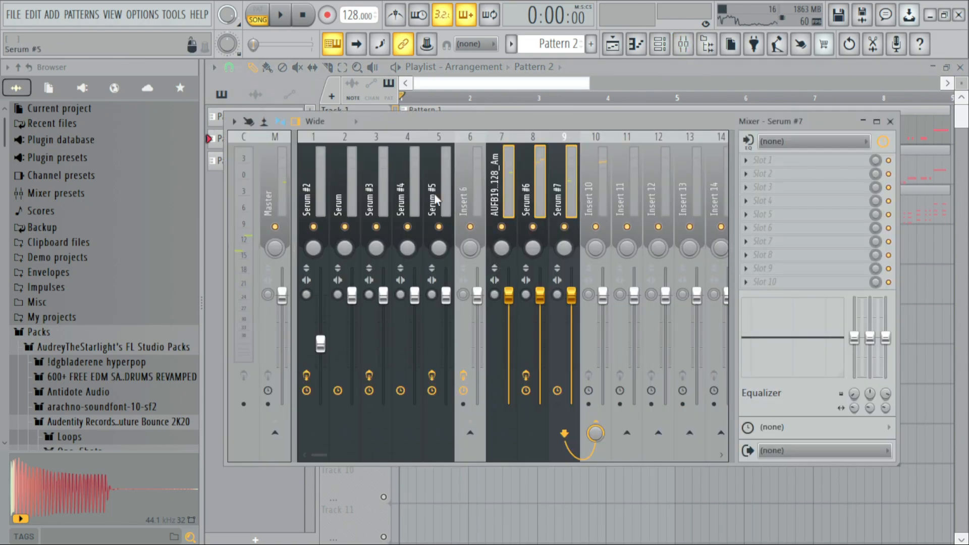
left_click(478, 197)
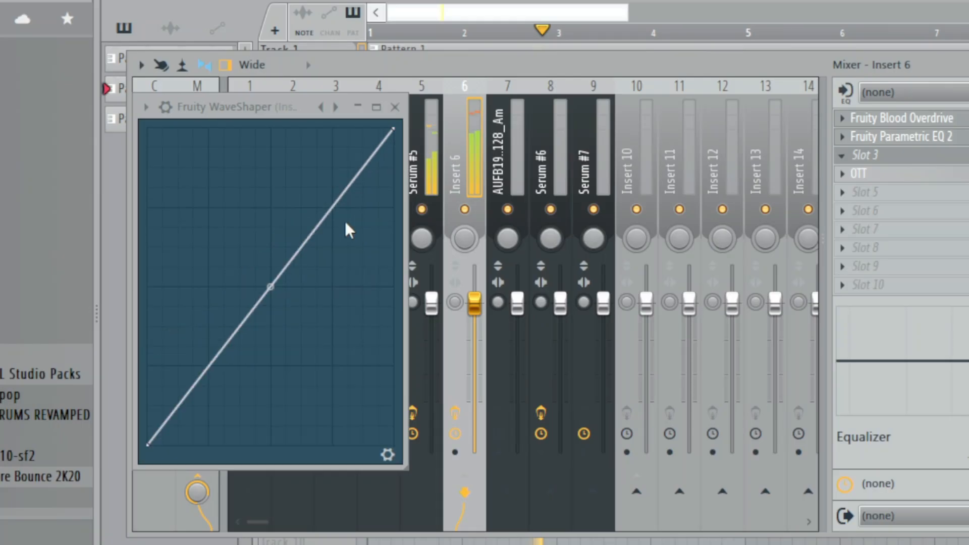
left_click_drag(346, 225, 274, 193)
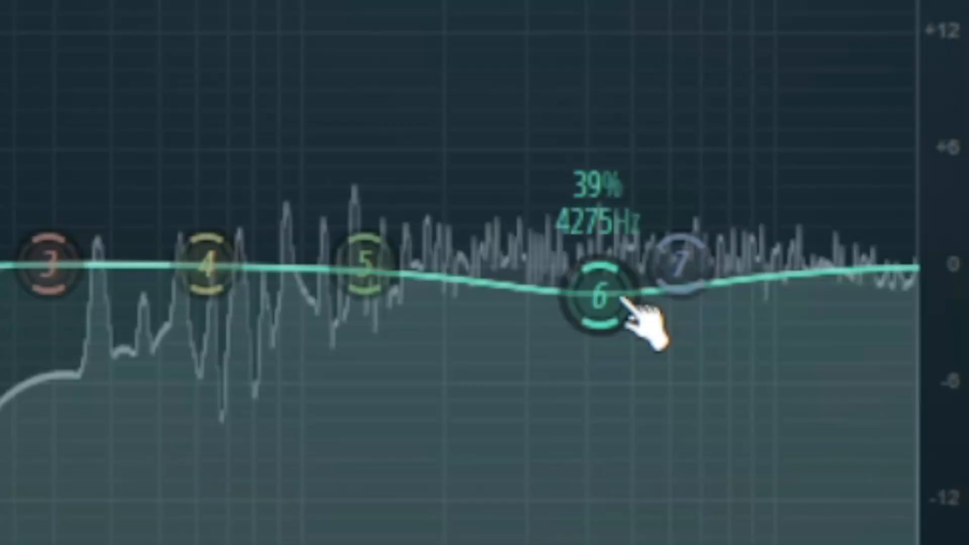
On Insert 6, adjust the wet level of Fruity Reeverb 2's The Venue preset and band 6 of both Parametric EQ 2 instances.
left_click_drag(433, 324, 465, 335)
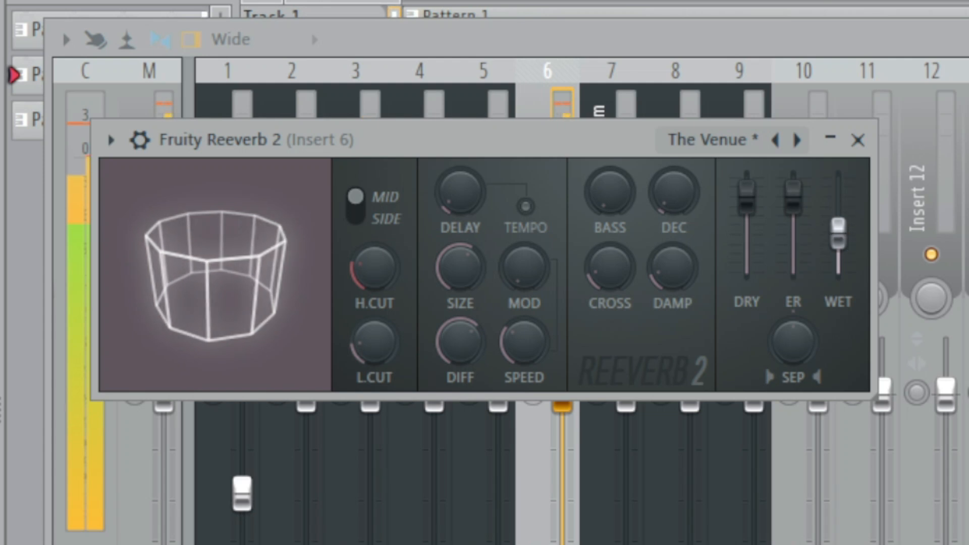
left_click_drag(839, 233, 838, 233)
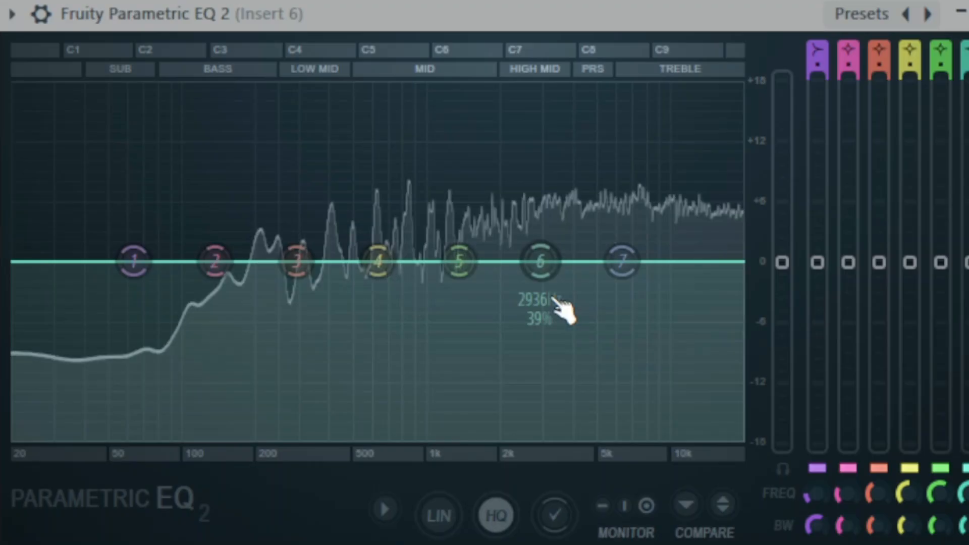
left_click_drag(556, 302, 580, 283)
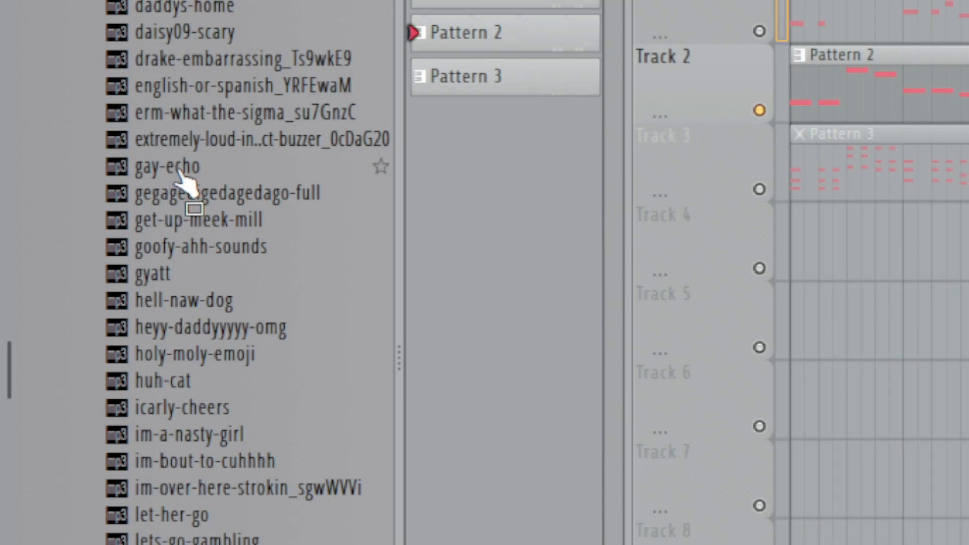
Browse the tiktok brainrot sample package and preview samples such as gay-echo and baby-laughing-meme.
left_click(172, 166)
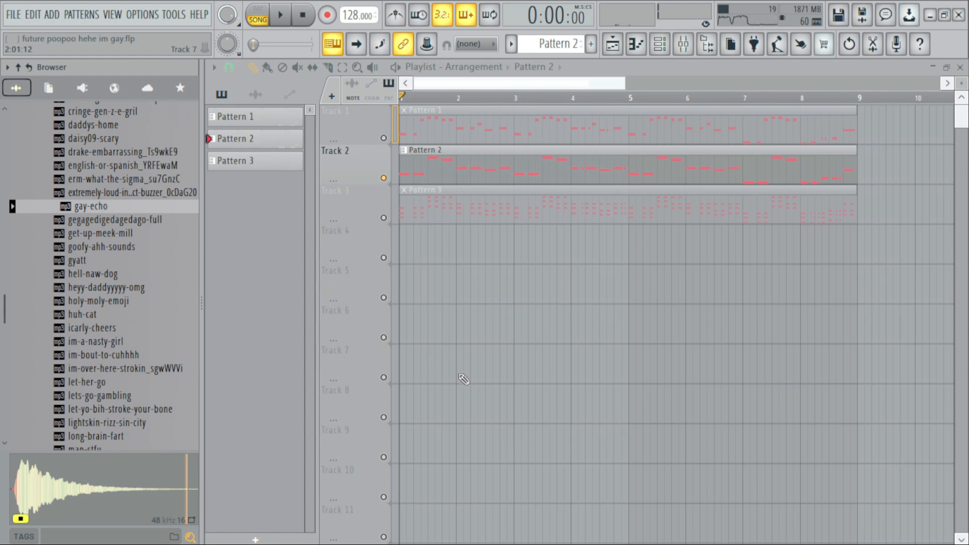
scroll(136, 275, "up", 8)
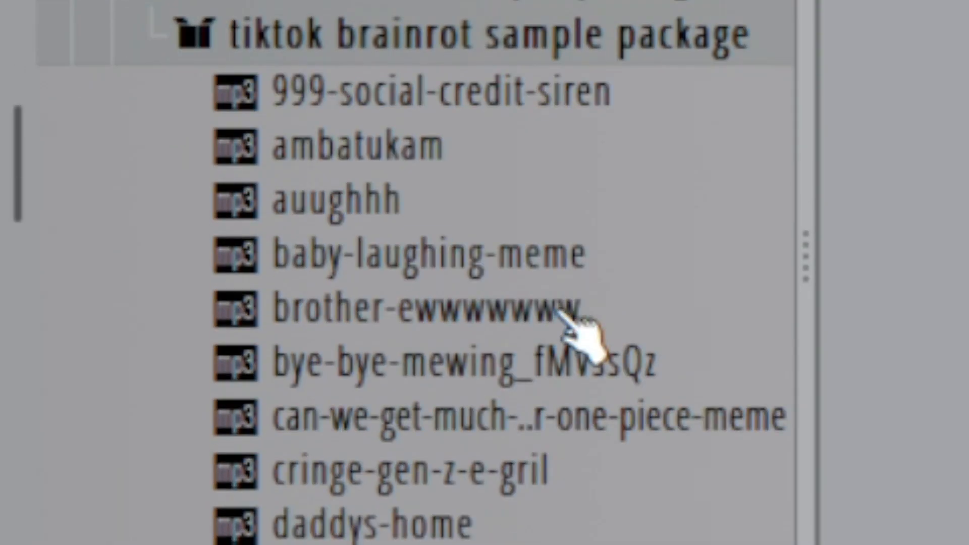
scroll(139, 282, "down", 12)
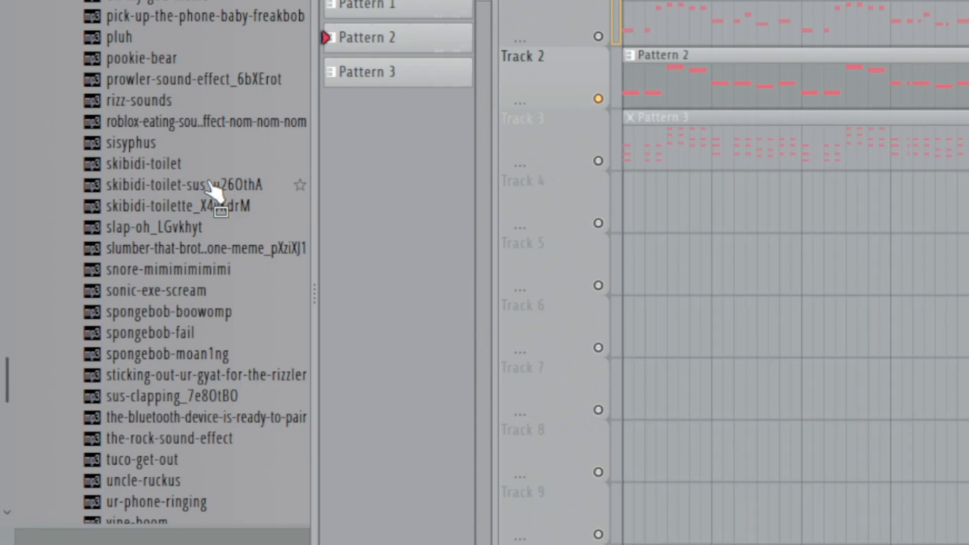
left_click(211, 185)
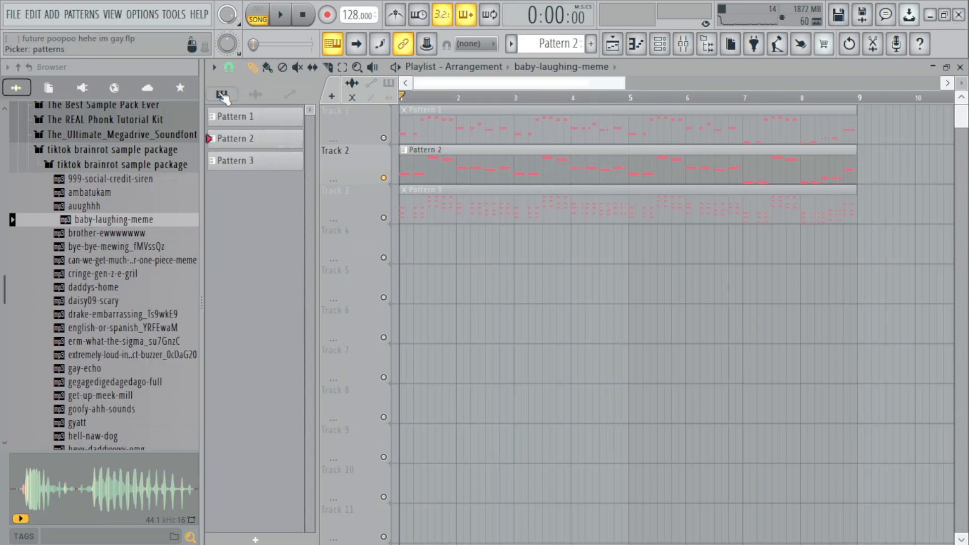
scroll(596, 323, "down", 4)
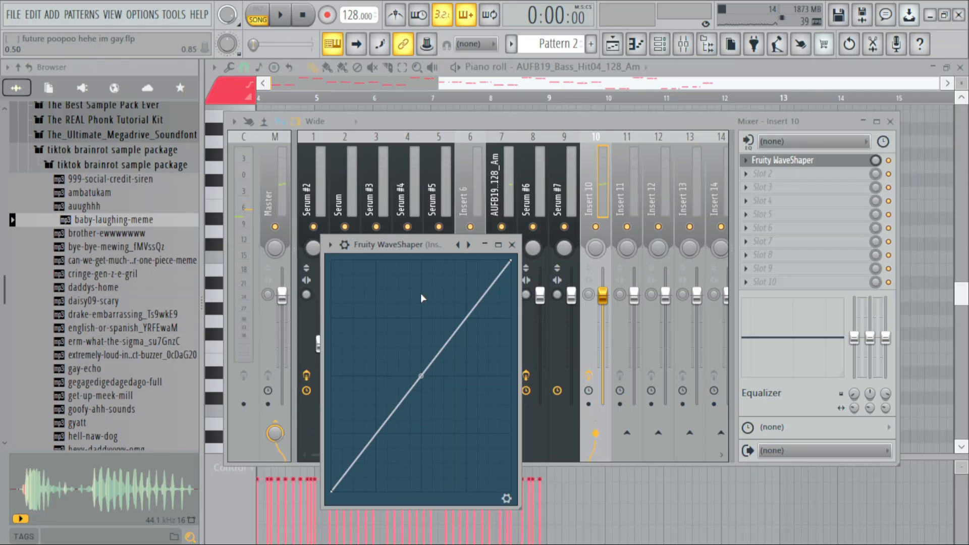
On Insert 10, raise the Fruity WaveShaper curve with an added point and set OTT's depth to 35%.
right_click(421, 293)
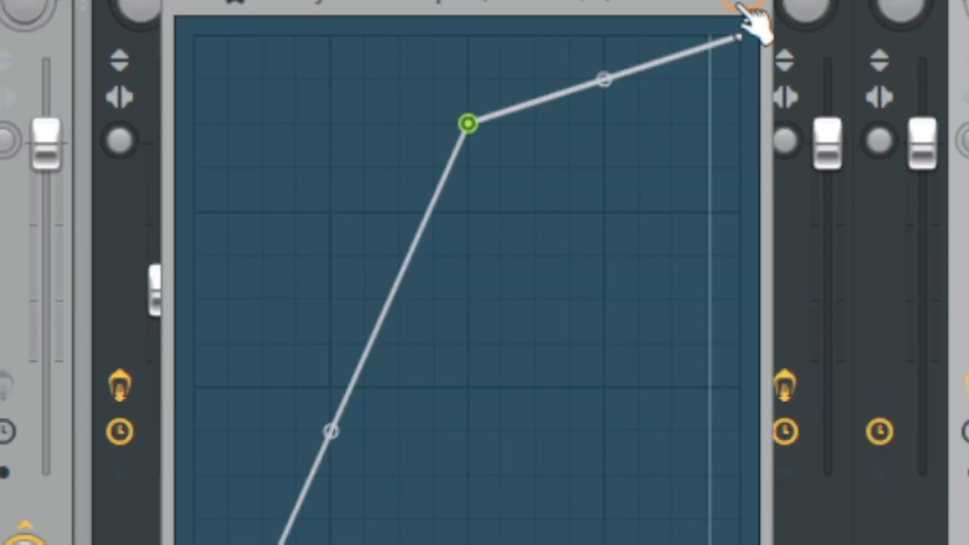
left_click(740, 5)
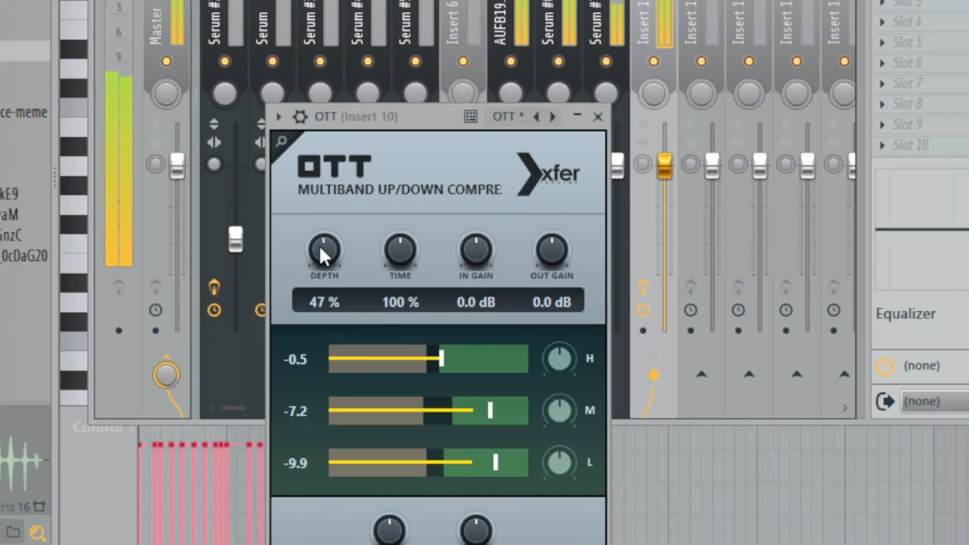
scroll(323, 250, "down", 5)
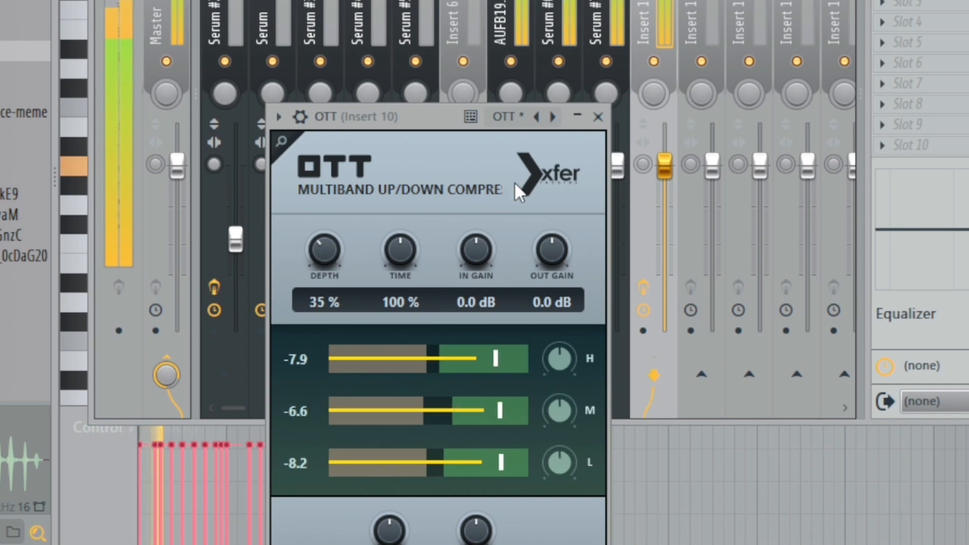
left_click(603, 119)
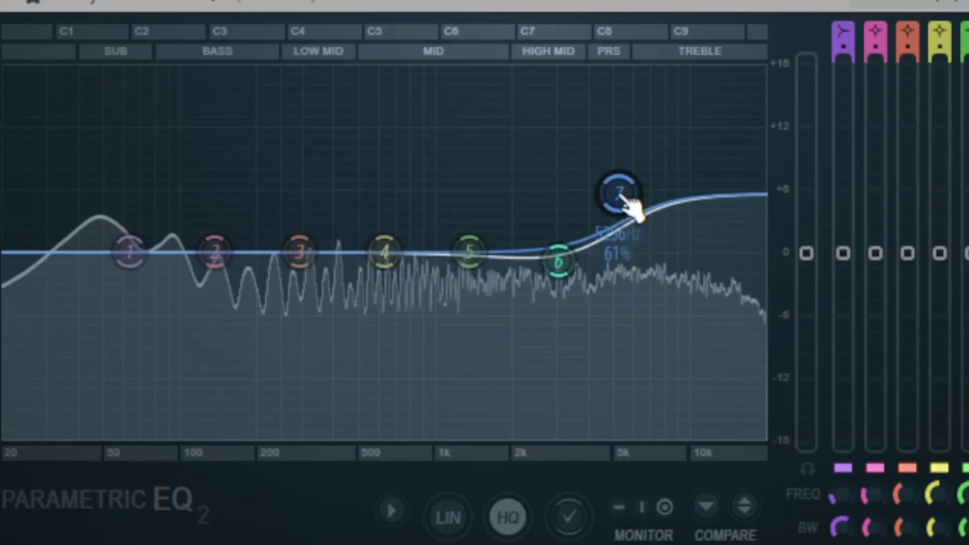
Adjust the high boost of band 7 in Fruity Parametric EQ 2 and play the arrangement from the start.
left_click_drag(621, 198, 631, 233)
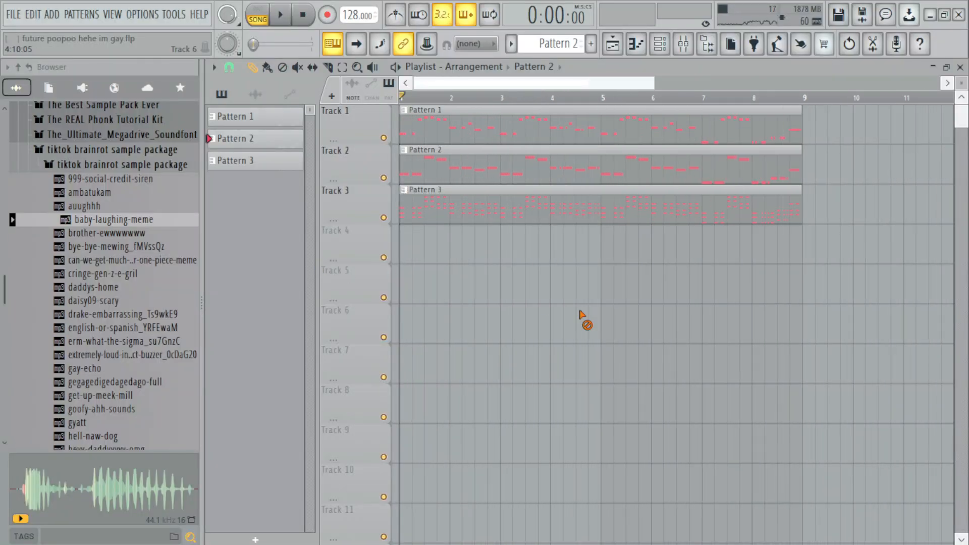
key("space")
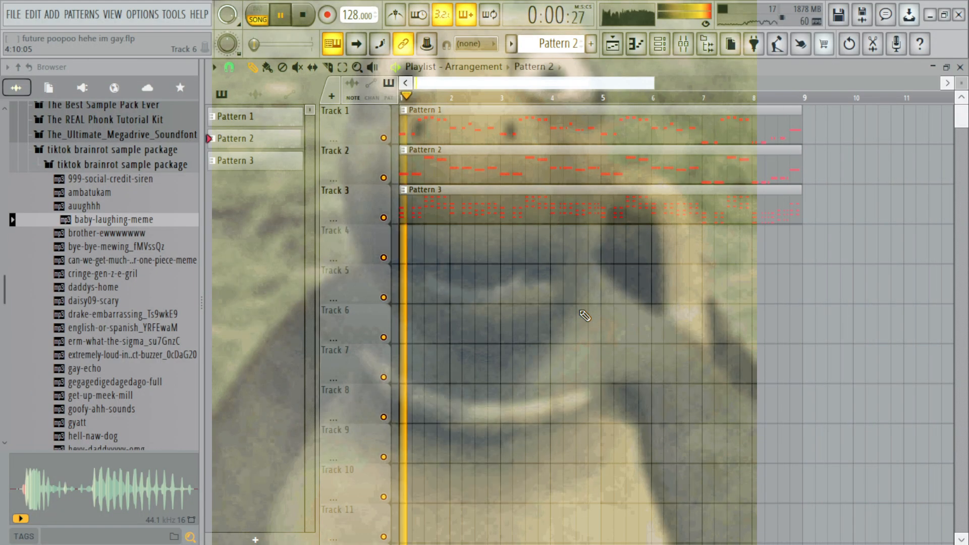
Set the oscillator quality to 1x (Draft) in the Serum lead instances and play the arrangement.
left_click(557, 174)
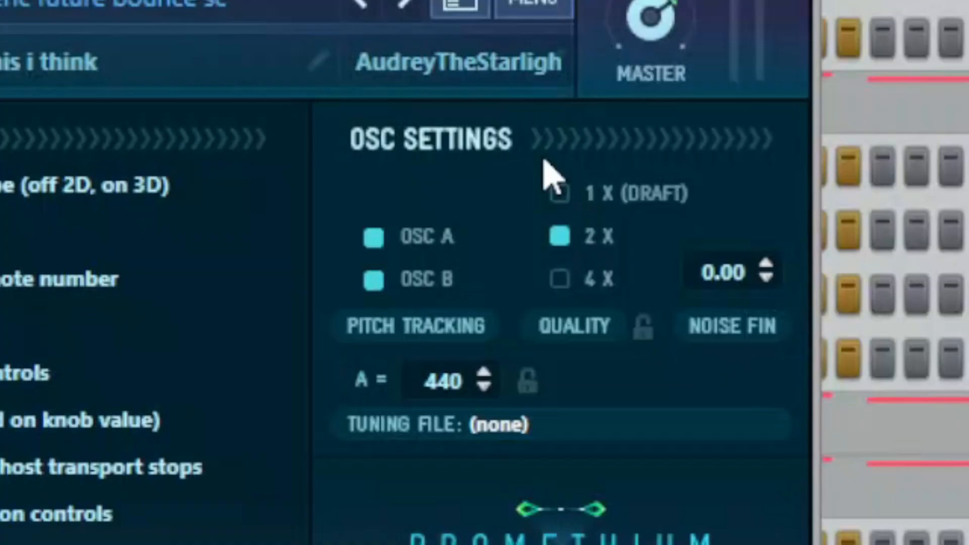
left_click(776, 155)
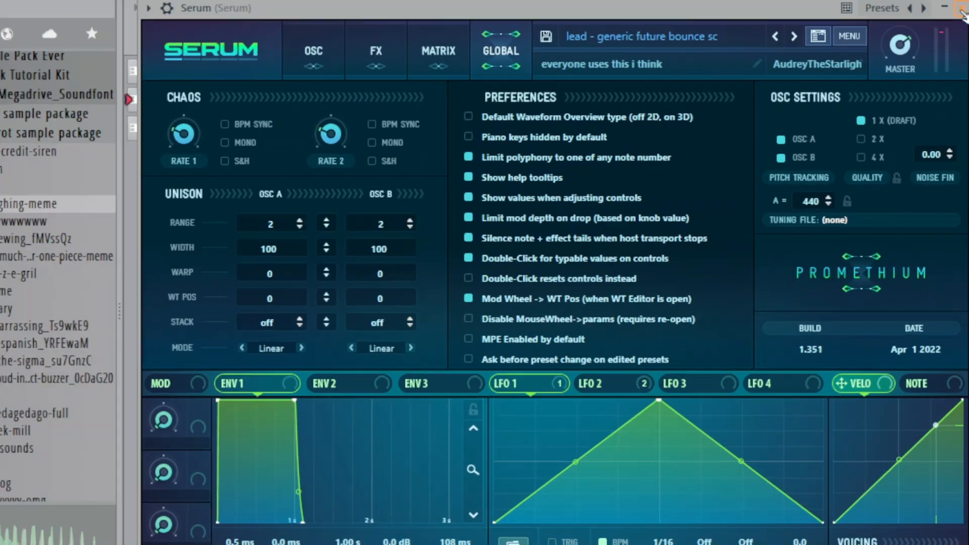
left_click(855, 69)
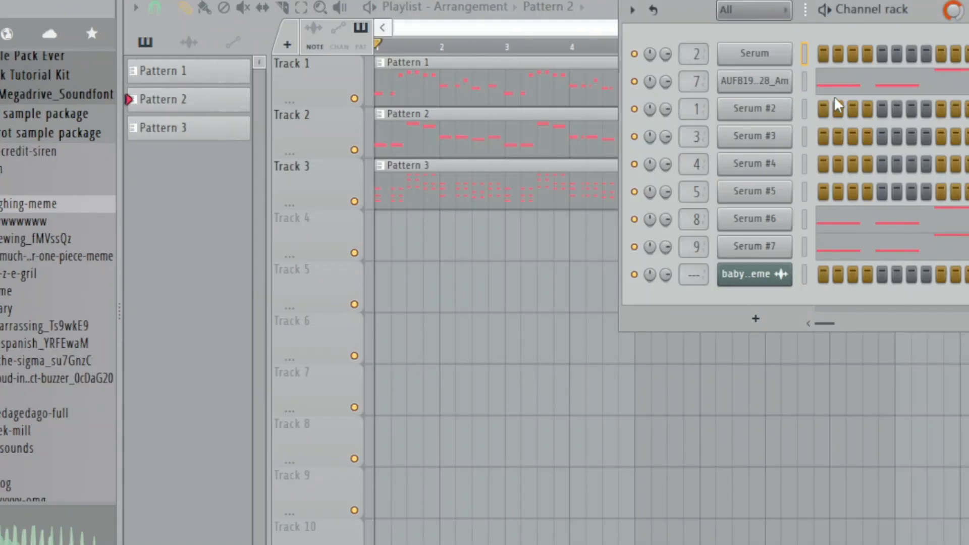
left_click(787, 112)
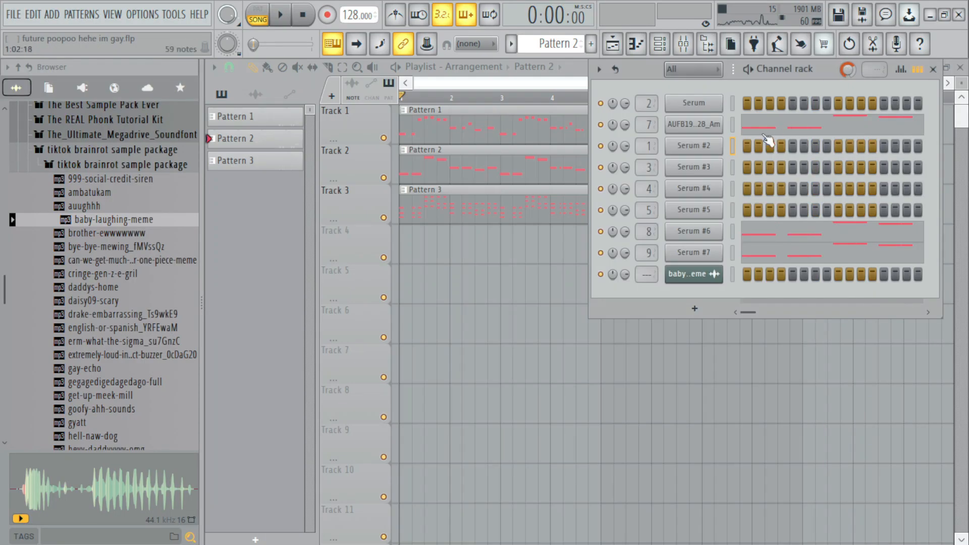
left_click(720, 171)
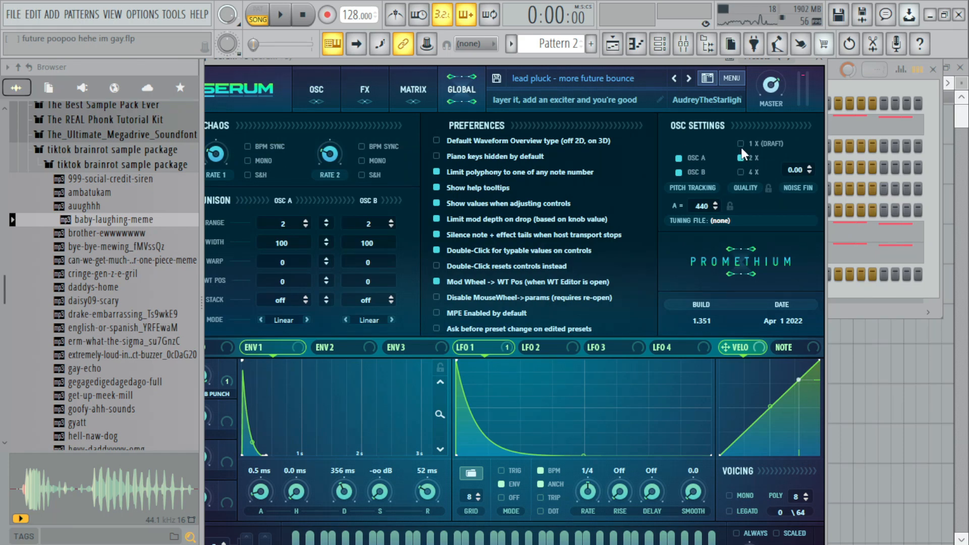
left_click(819, 59)
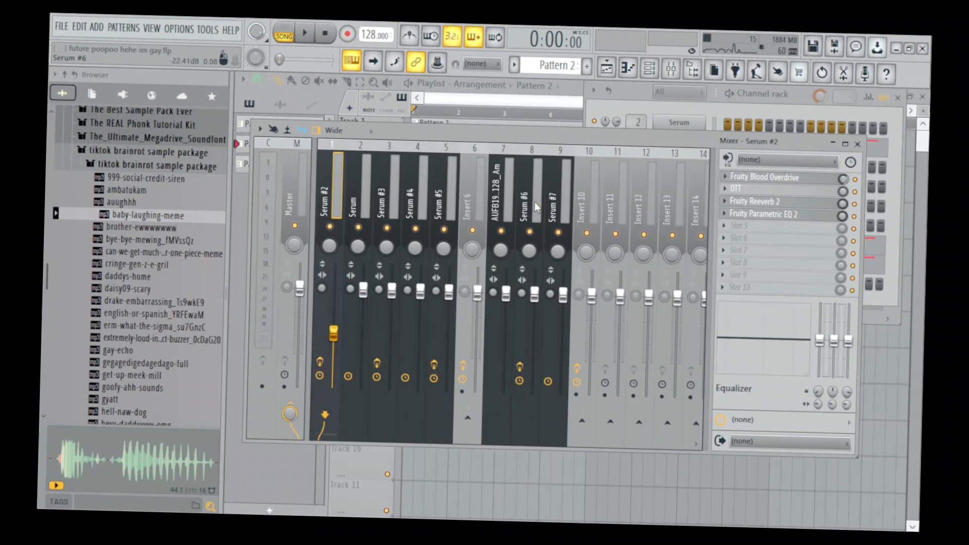
key("space")
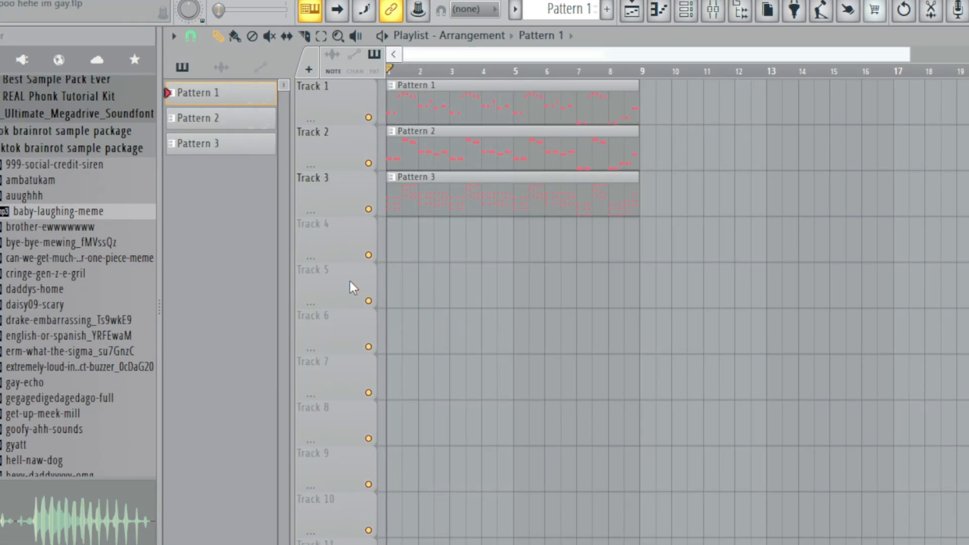
Route Insert 6 and Insert 10 to Insert 11 and shape the 1/4 synced ducking curve of Kickstart 2 there.
scroll(361, 286, "up", 4)
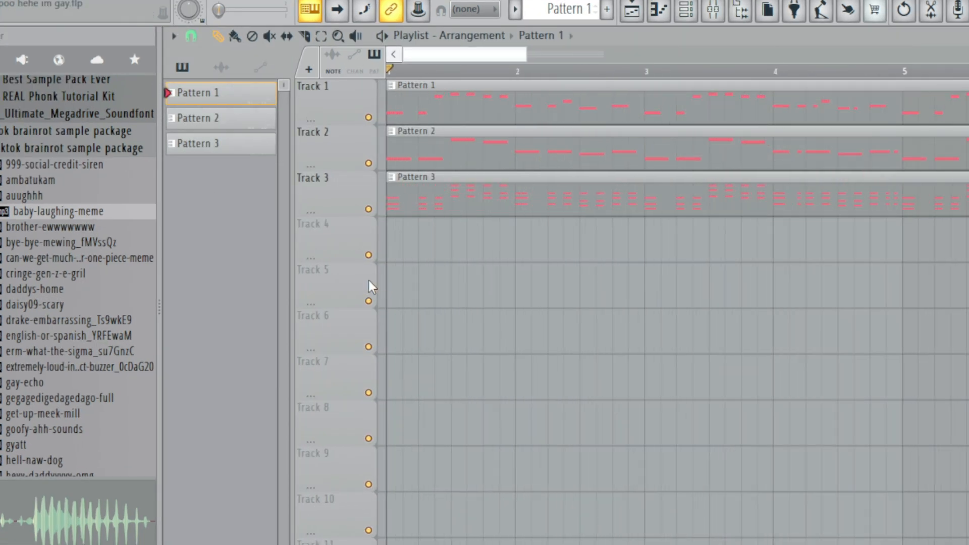
scroll(370, 286, "down", 3)
left_click(685, 50)
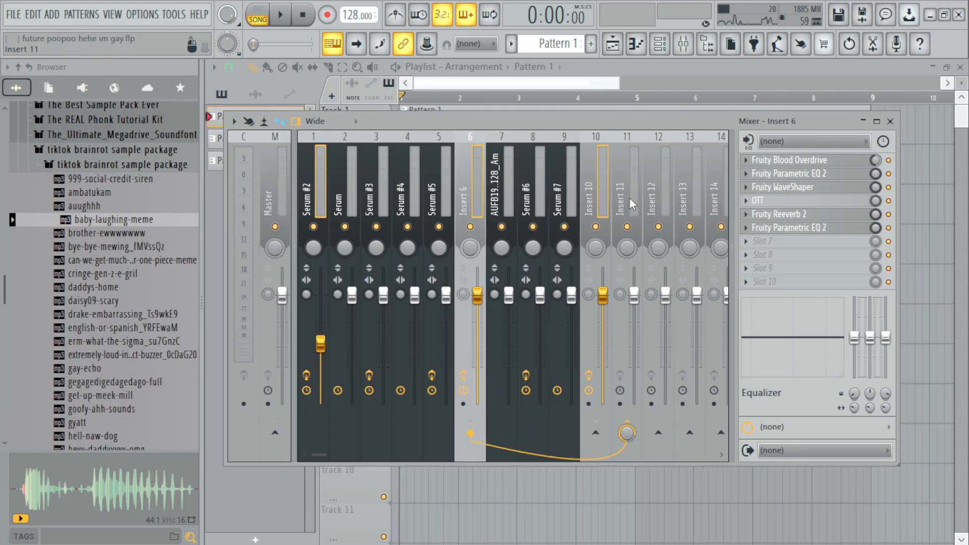
left_click(629, 202)
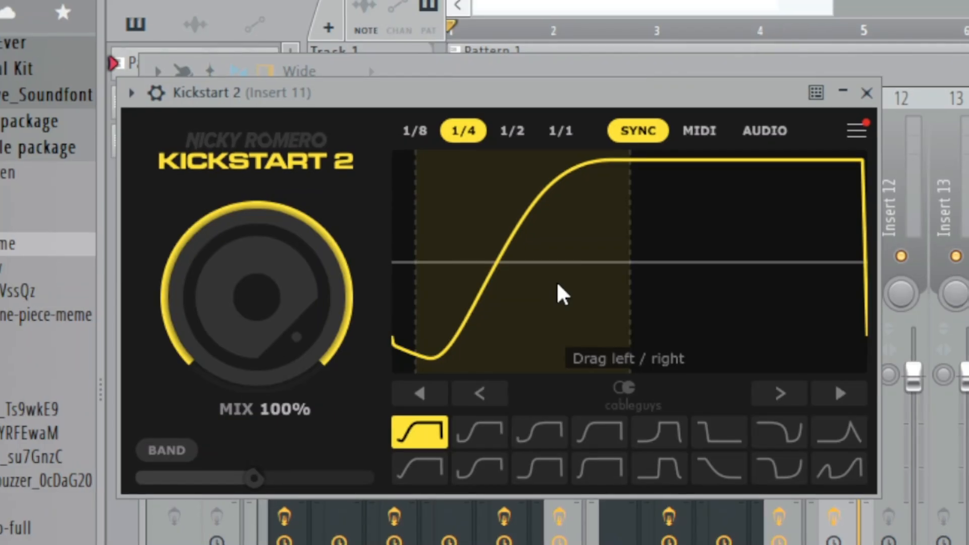
left_click_drag(556, 281, 514, 283)
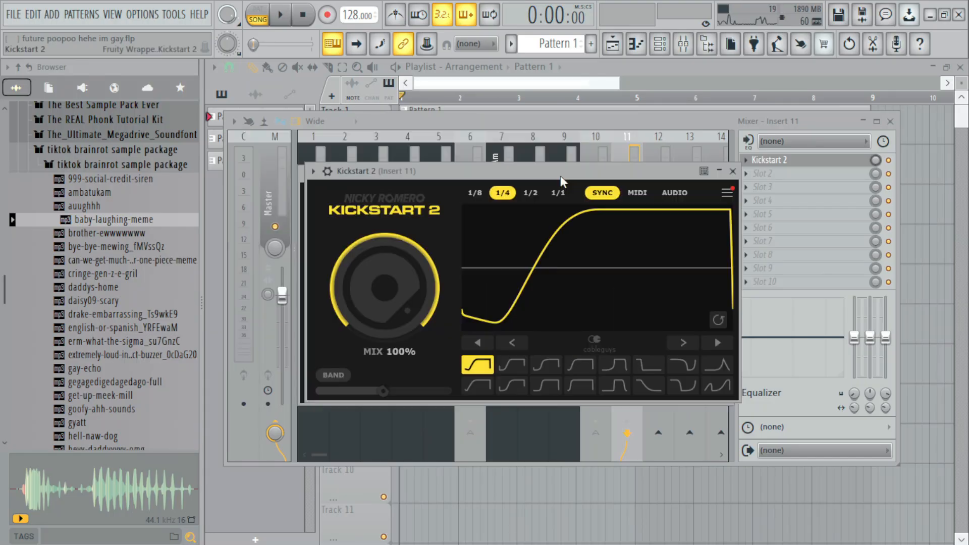
left_click(717, 169)
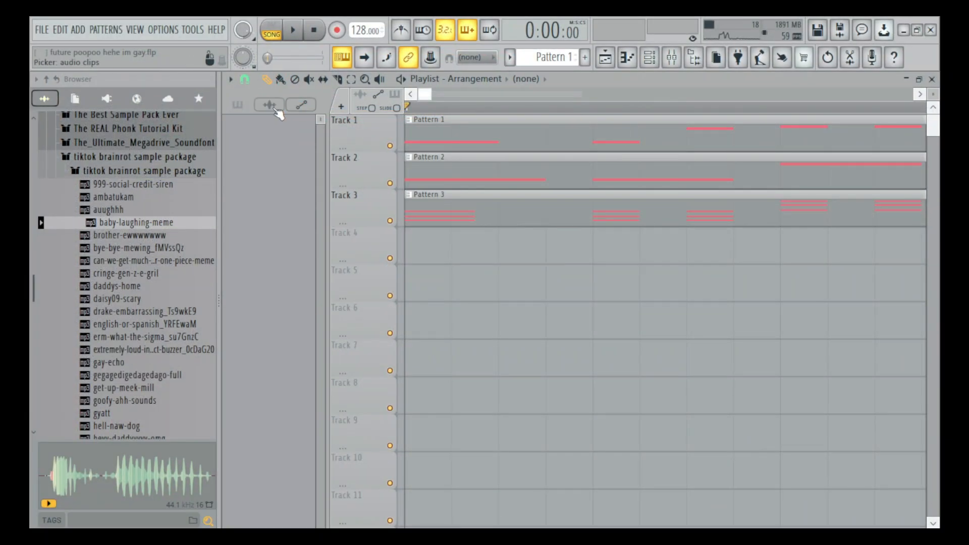
Play the arrangement with Kickstart 2 on Insert 11 open to check its ducking against the patterns.
left_click(273, 107)
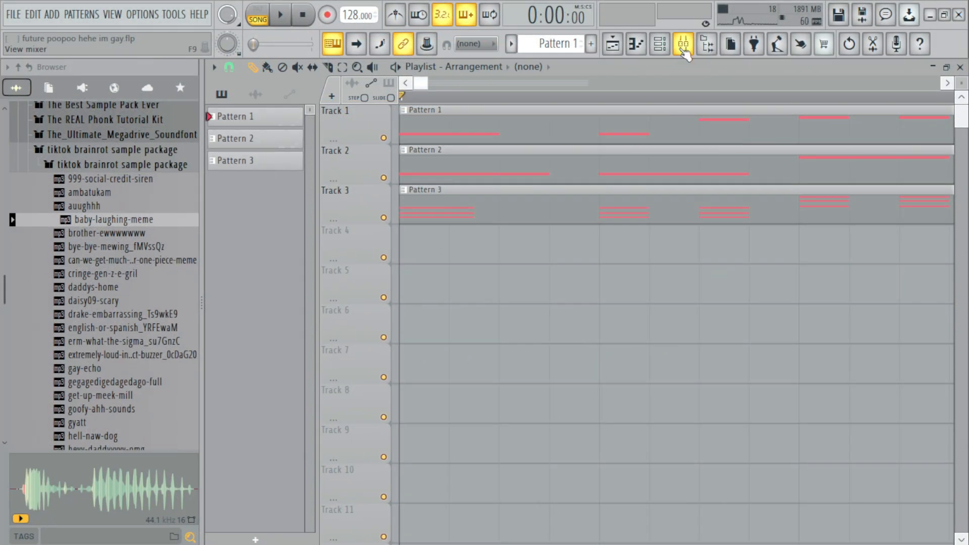
left_click(684, 45)
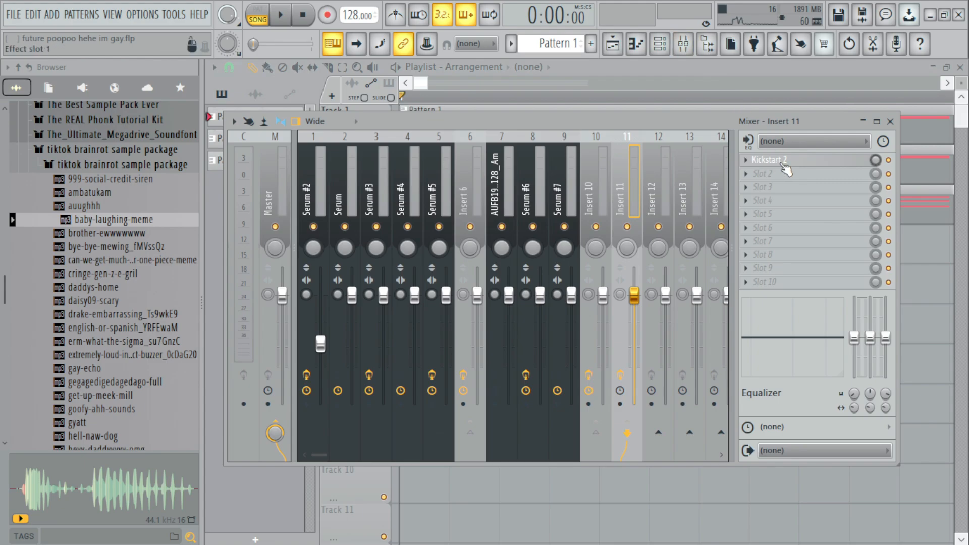
key("space")
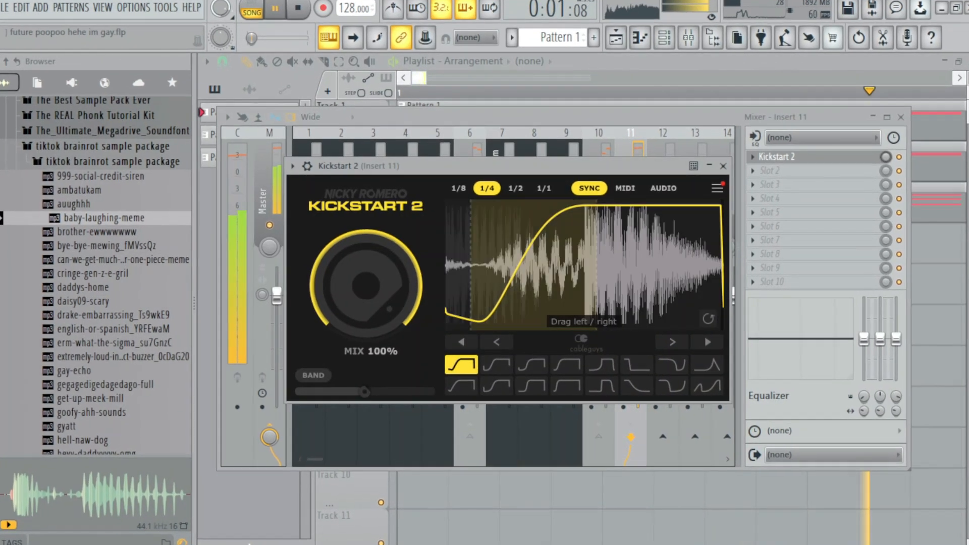
left_click(723, 166)
left_click(689, 38)
scroll(687, 142, "down", 5)
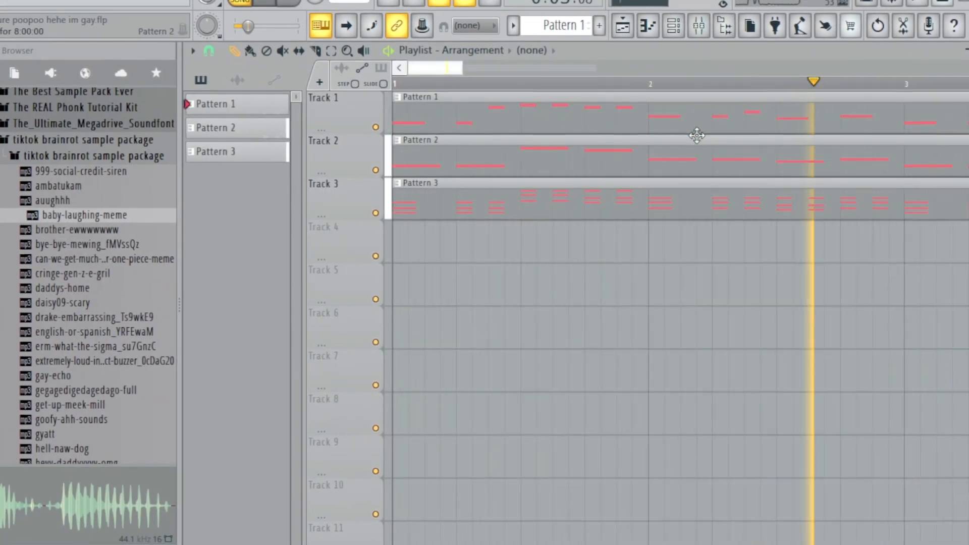
key("space")
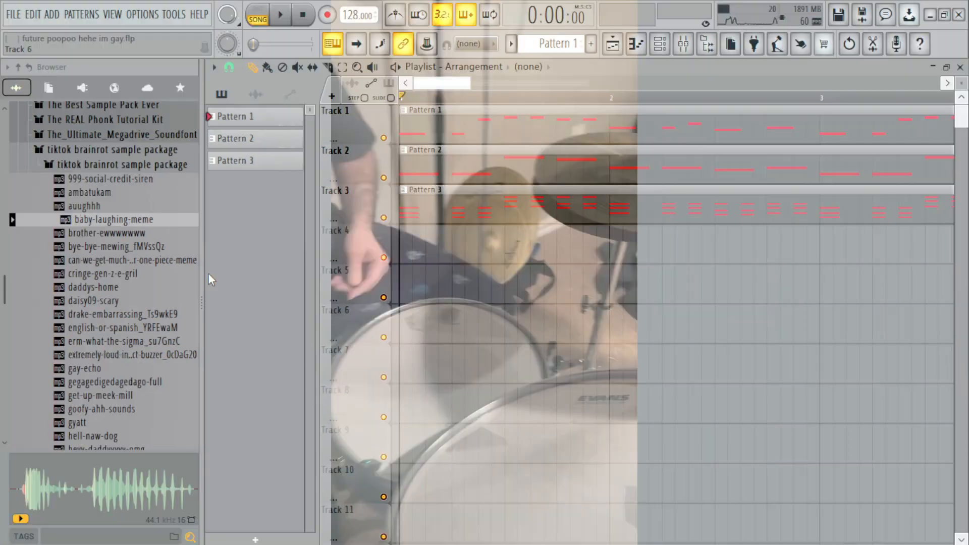
Place the favourite sample DMEDNB_Kick_18 at the start of Track 4 in the playlist.
scroll(142, 218, "up", 10)
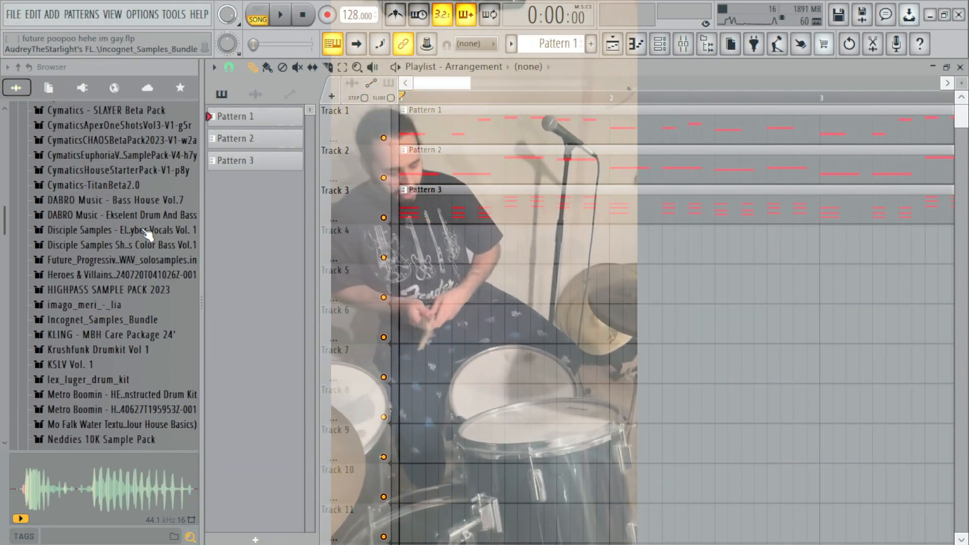
left_click(180, 88)
left_click_drag(89, 124, 91, 124)
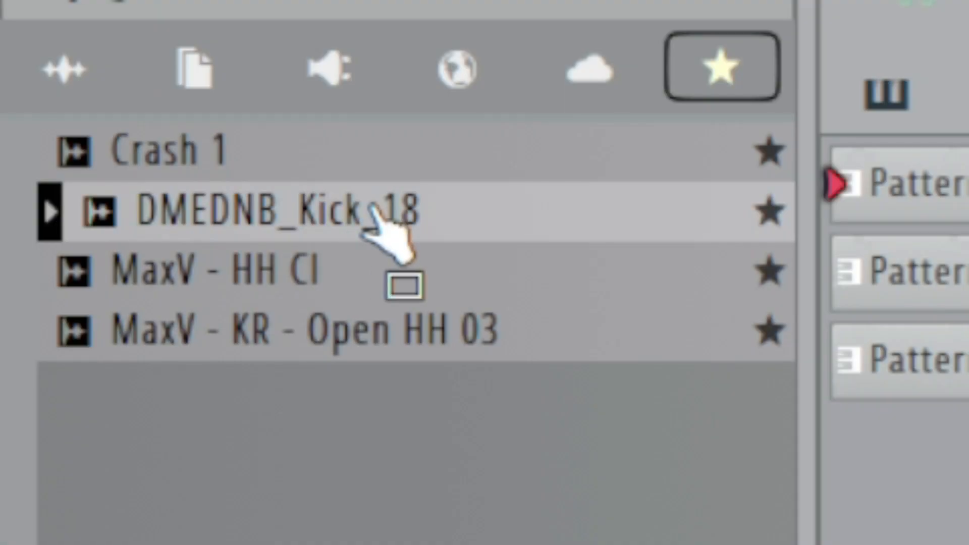
left_click_drag(371, 205, 390, 255)
scroll(384, 248, "up", 4)
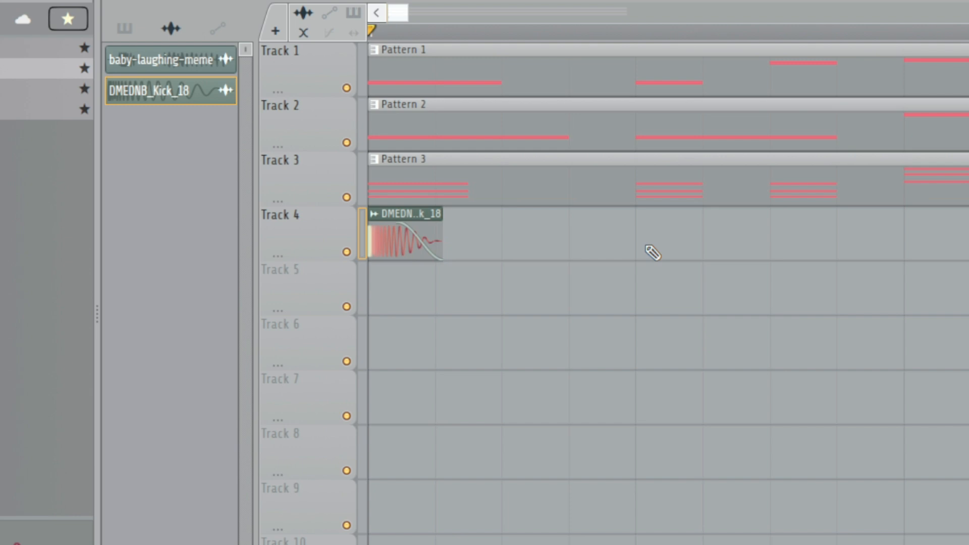
Repeat the DMEDNB_Kick_18 clip on every beat of Track 4 up to the end of bar 8.
left_click(650, 249)
scroll(661, 244, "down", 2)
key("space")
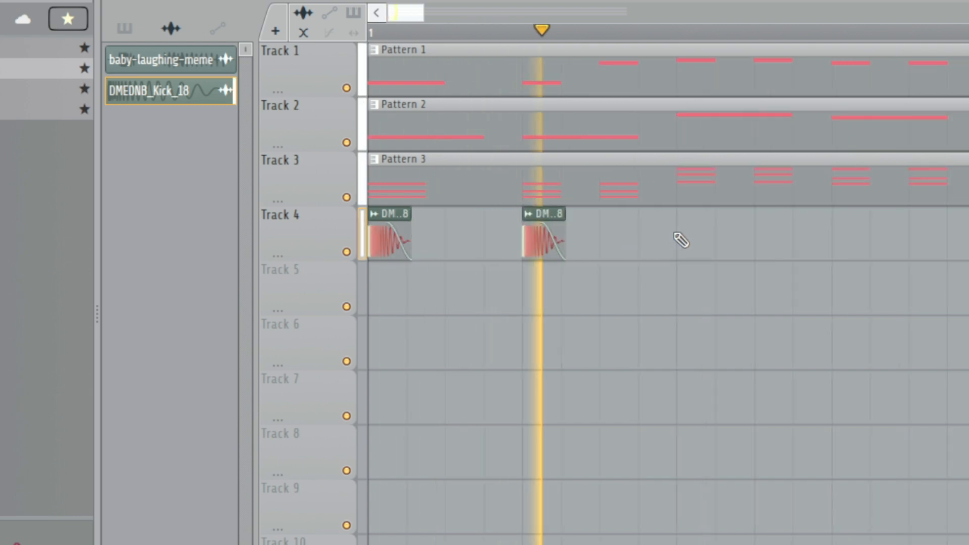
left_click(681, 241)
left_click(861, 242)
scroll(861, 242, "down", 2)
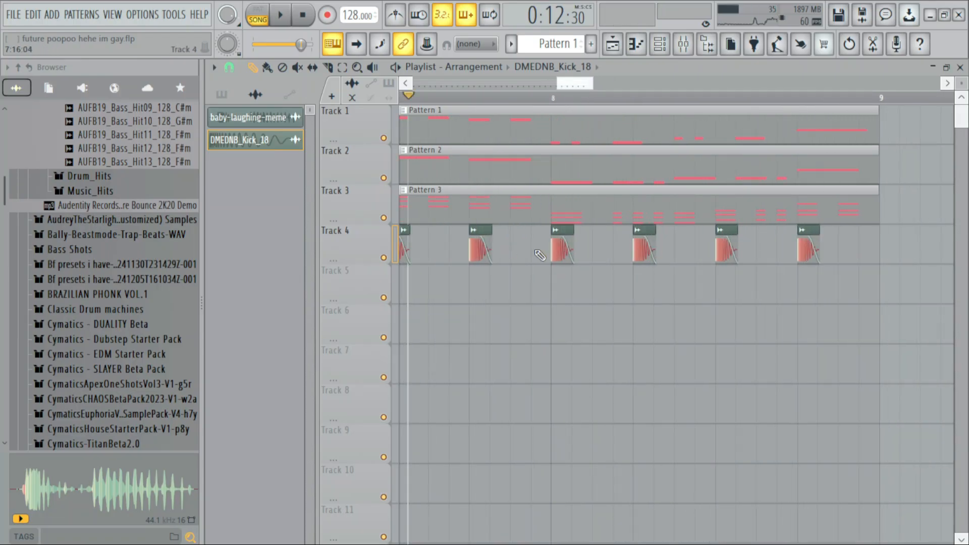
Play the kicks on Track 4 with the three pattern tracks muted.
scroll(876, 268, "up", 2)
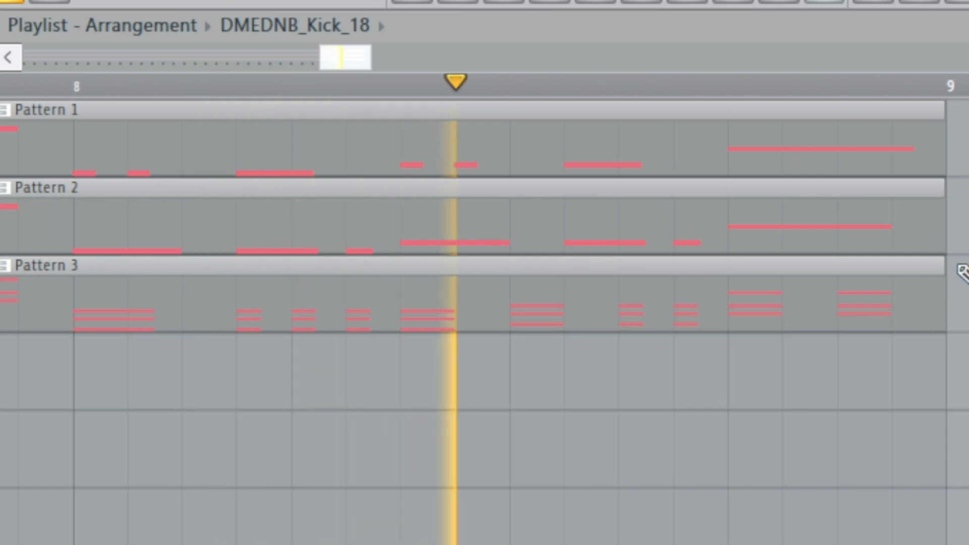
key("space")
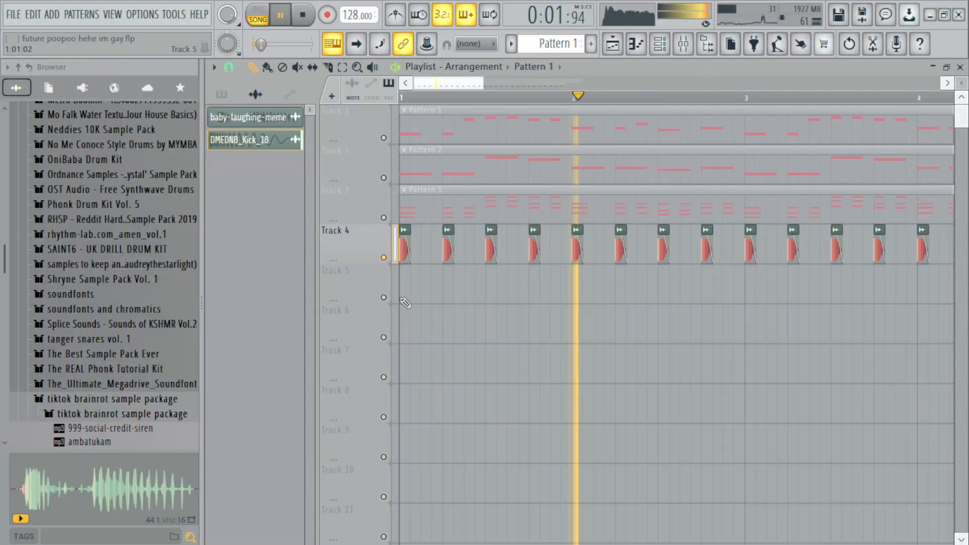
key("space")
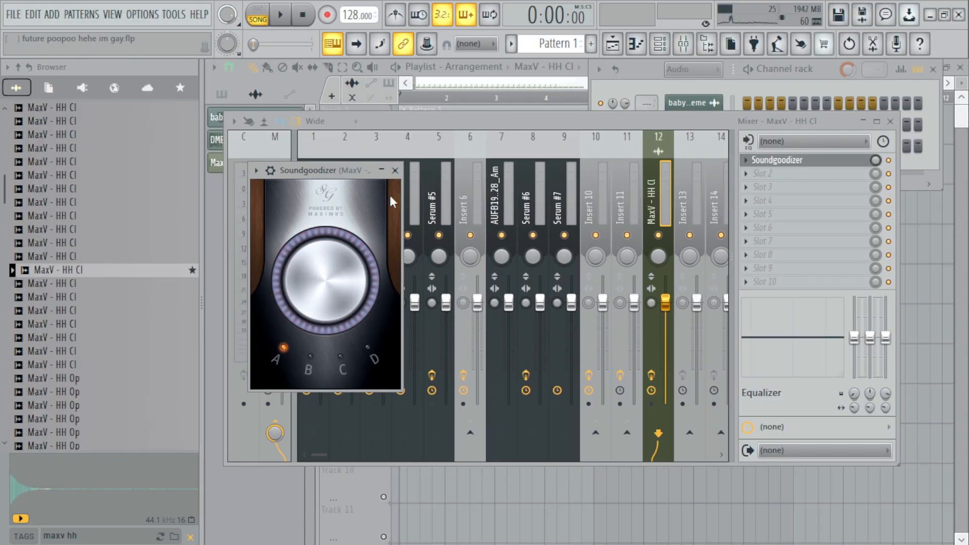
Process the MaxV - HH Cl mixer track with Soundgoodizer preset A and Fruity Parametric EQ 2, adjusting the EQ's band 6.
left_click(396, 172)
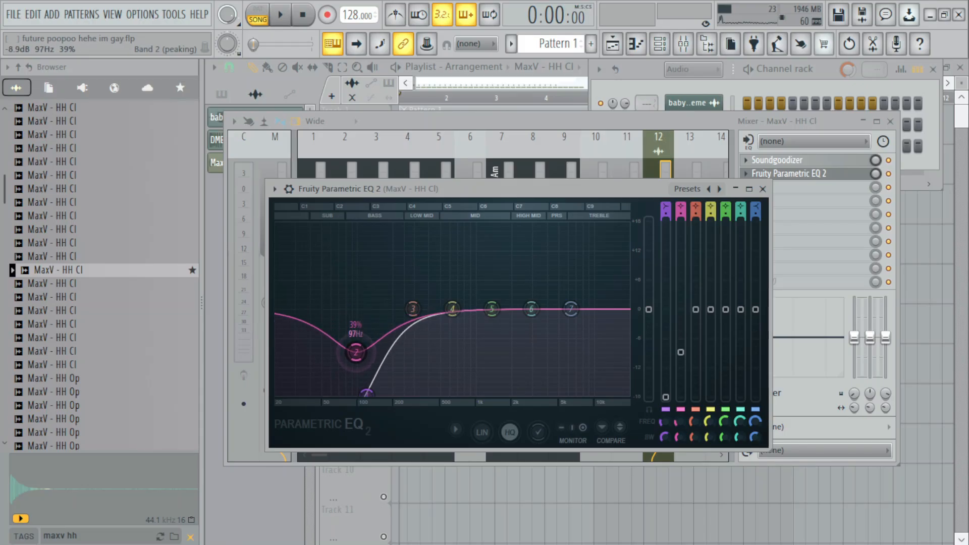
left_click_drag(530, 309, 583, 317)
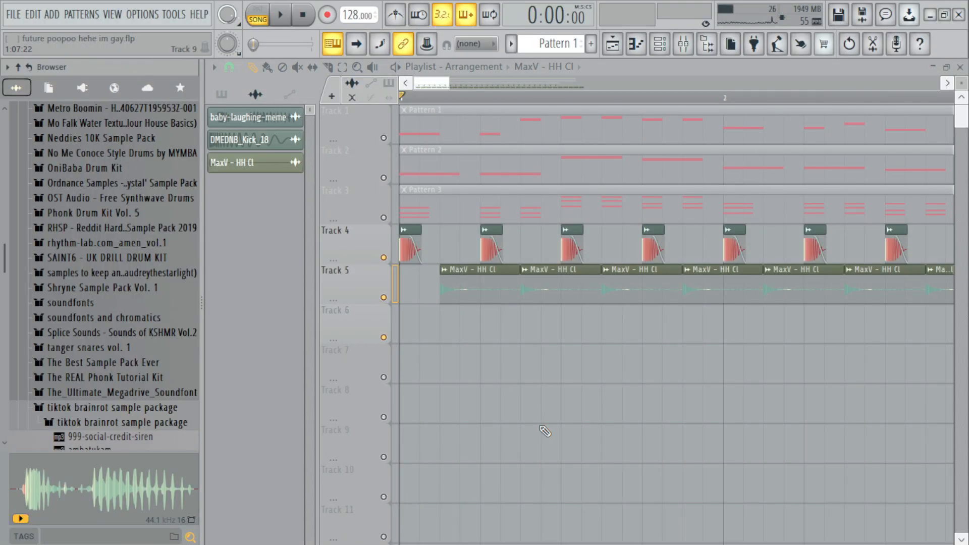
Find KSHMR Pre-Shifted Clap 04 with the search "clap pre", place it on Track 6 and shorten it.
type("clap pre")
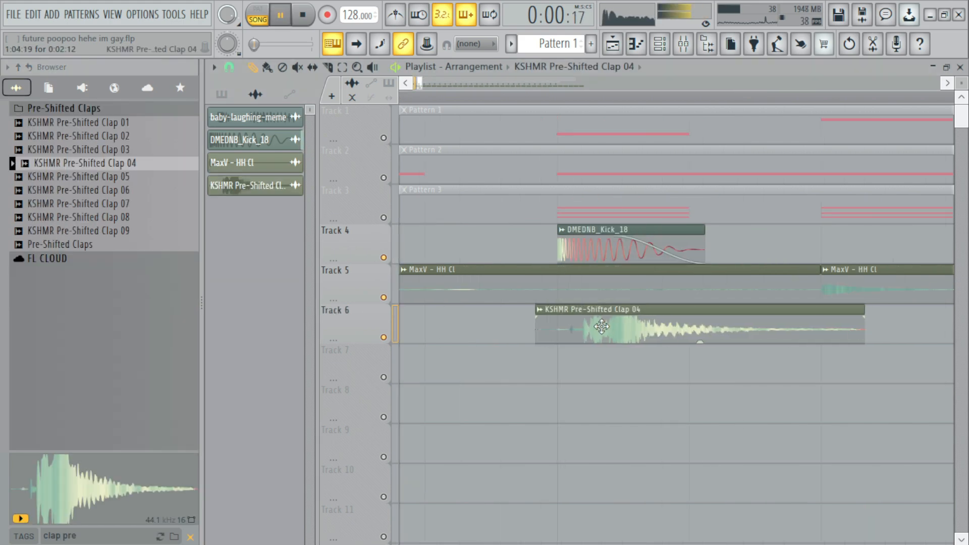
left_click_drag(837, 313, 621, 318)
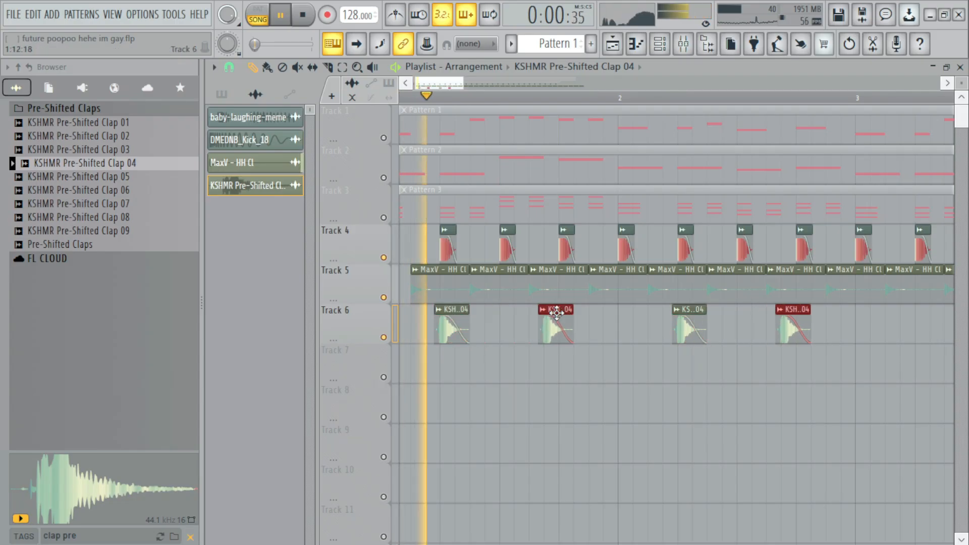
Repeat the shortened KSHMR clap on every second beat of Track 6 across the eight-bar section.
scroll(400, 330, "down", 3)
left_click_drag(403, 331, 610, 332)
scroll(649, 333, "up", 6)
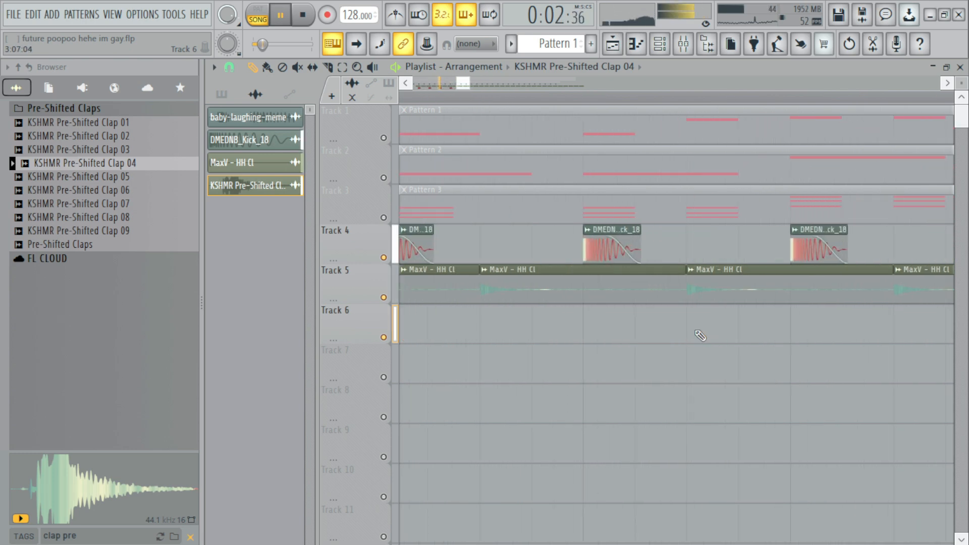
key("ctrl+b")
scroll(606, 335, "down", 8)
key("ctrl+d")
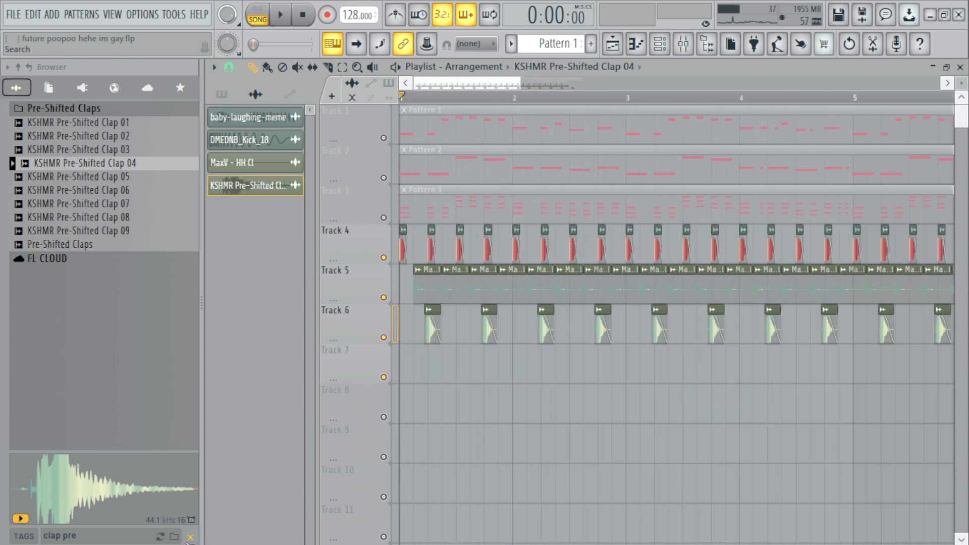
Search for "maxv crash", mark a MaxV - Crash sample as favourite and place it at the start of Track 7.
left_click(190, 536)
type("maxv crash")
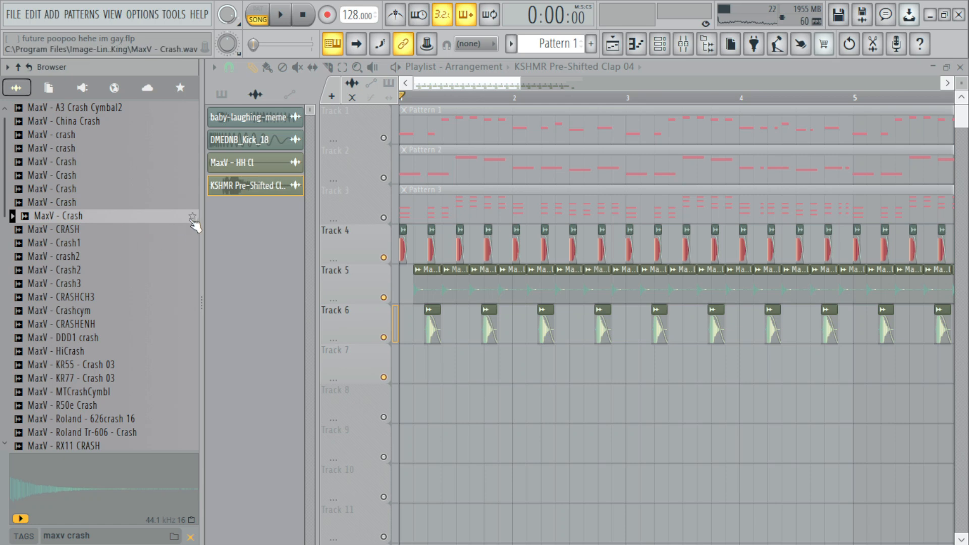
left_click_drag(195, 223, 170, 226)
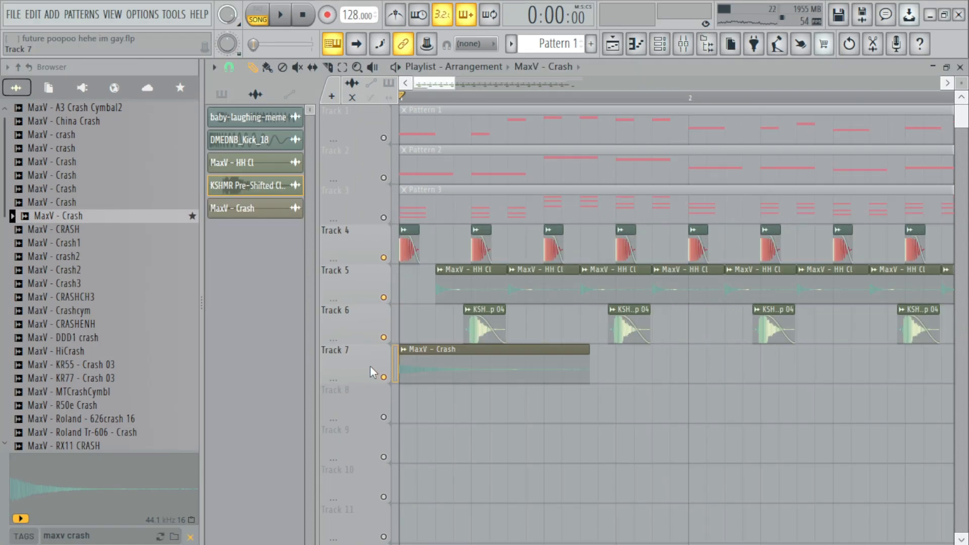
Slice the MaxV - Crash clip on Track 7 to one beat and repeat it on every beat.
scroll(372, 372, "up", 3)
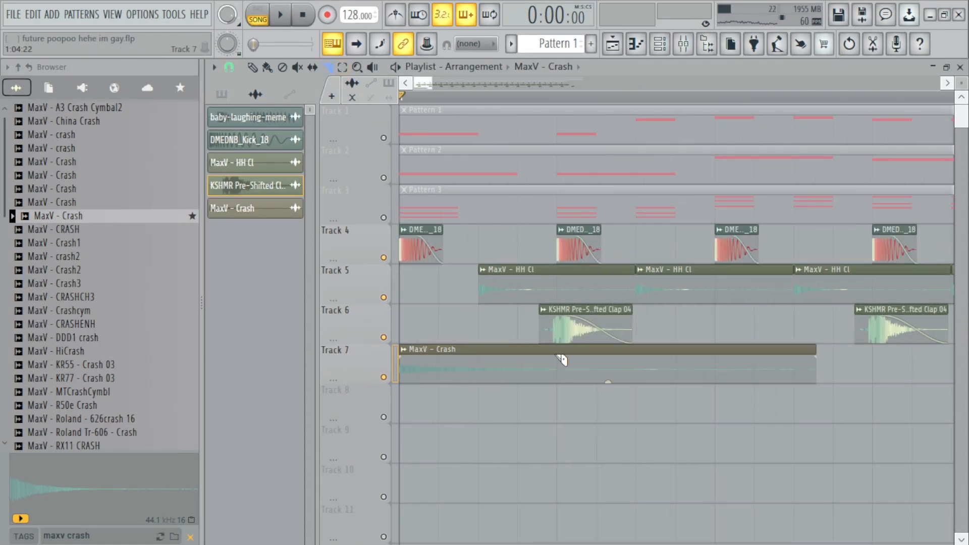
left_click(568, 369)
left_click(252, 67)
scroll(374, 190, "down", 3)
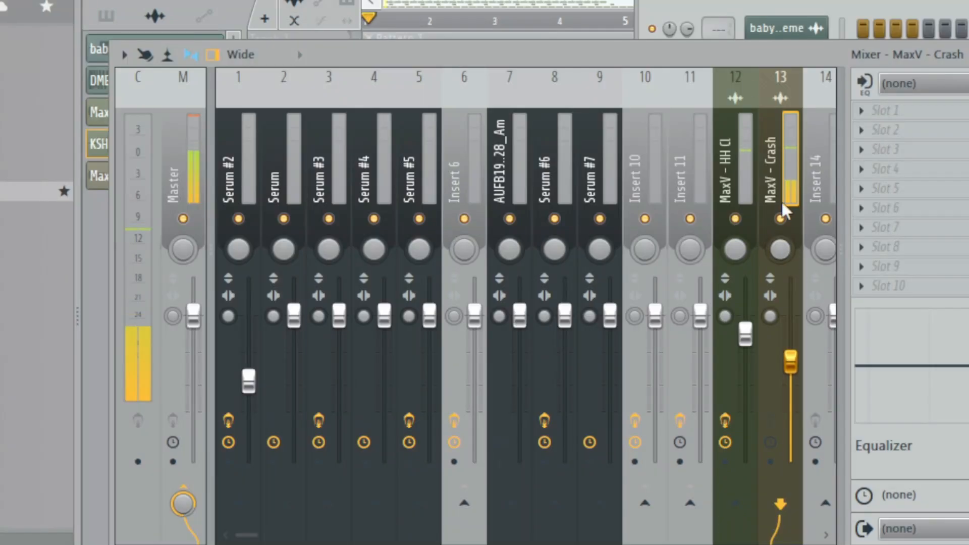
Route the DMEDNB_Kick_18, KSHMR clap and baby-laughing-meme channels to mixer tracks 14, 15 and 16.
left_click(724, 4)
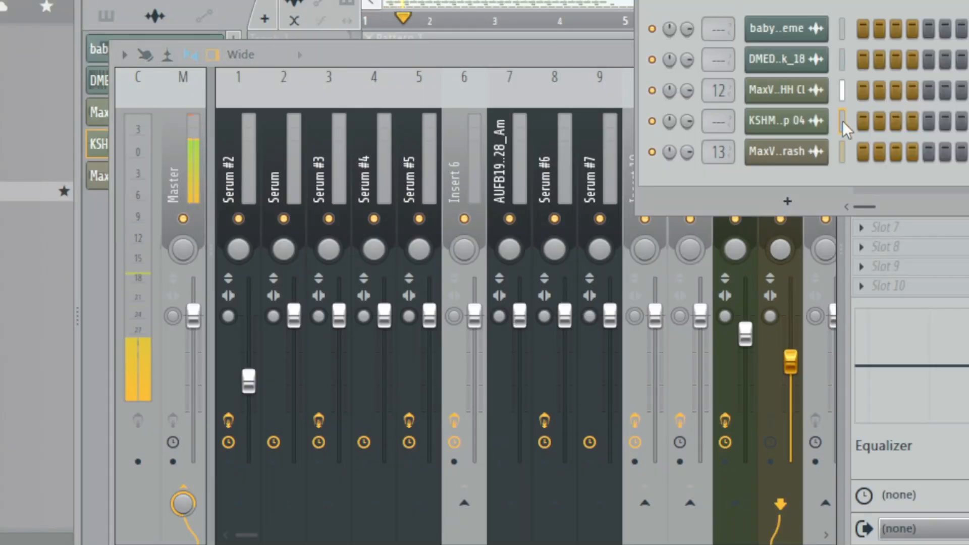
key("ctrl+shift+l")
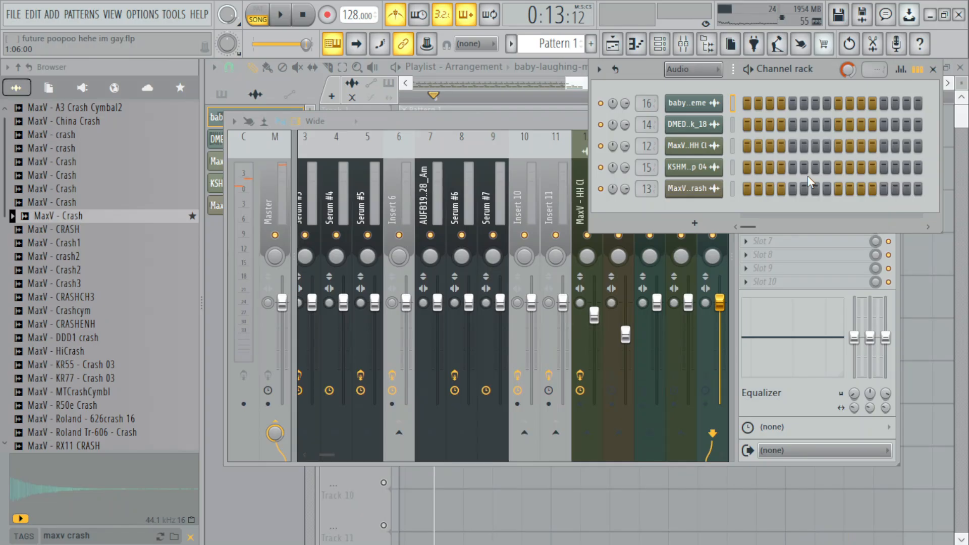
left_click(558, 191)
left_click(709, 182)
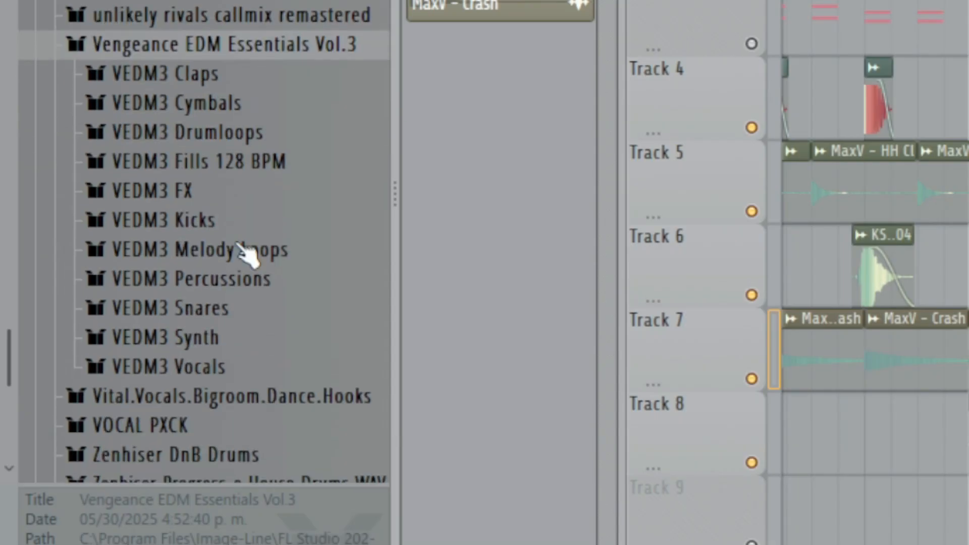
Audition the Vengeance EDM Essentials Vol.3 snares and add VEDM3 Huge Snare 18 on the beat before bar 9.
scroll(127, 335, "down", 4)
scroll(61, 223, "up", 4)
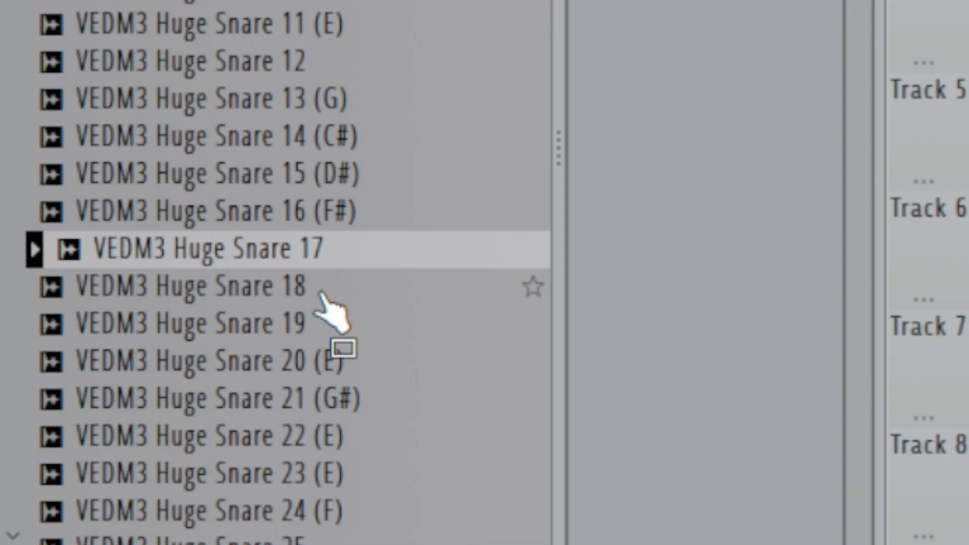
left_click(117, 356)
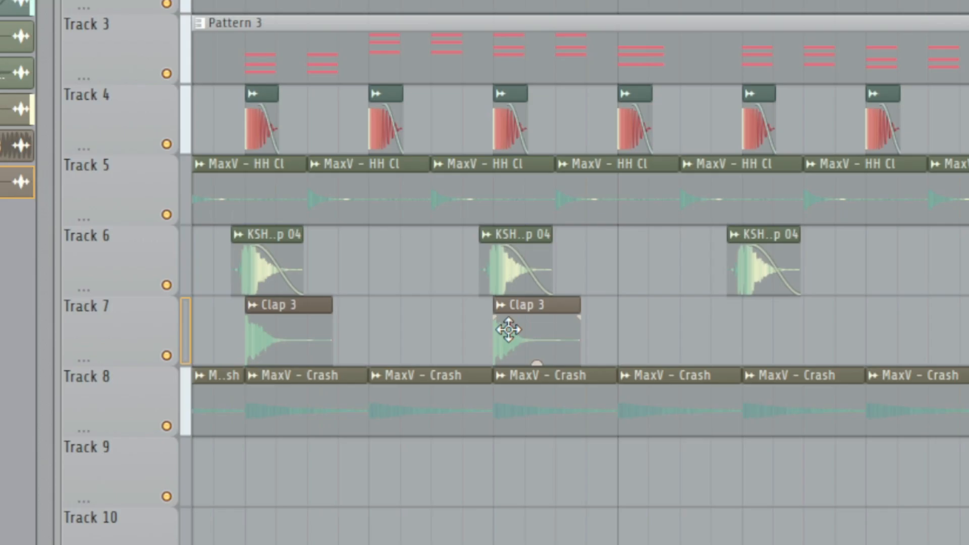
Layer a second clap under the KSHMR clap on Track 7, using Clap 2 in place of Clap 3.
left_click(151, 342)
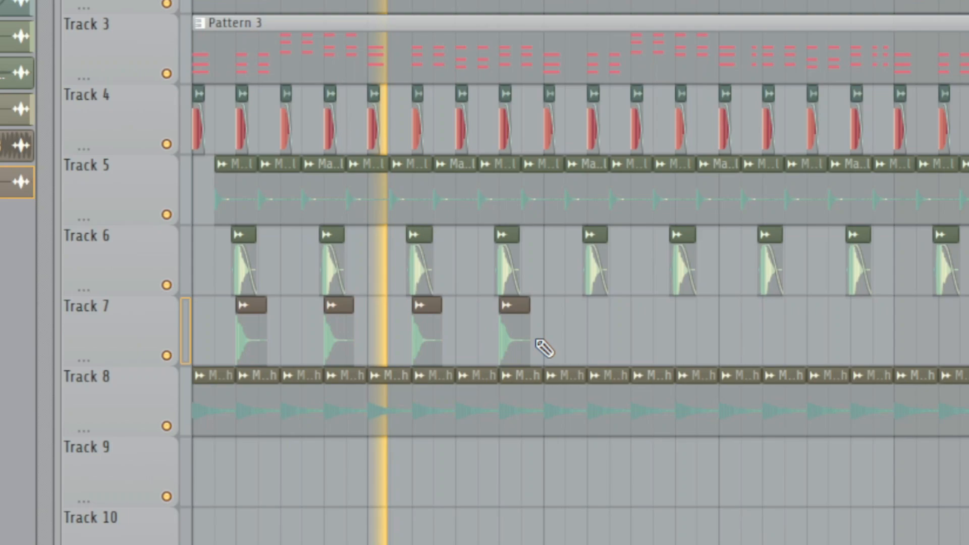
left_click(134, 341)
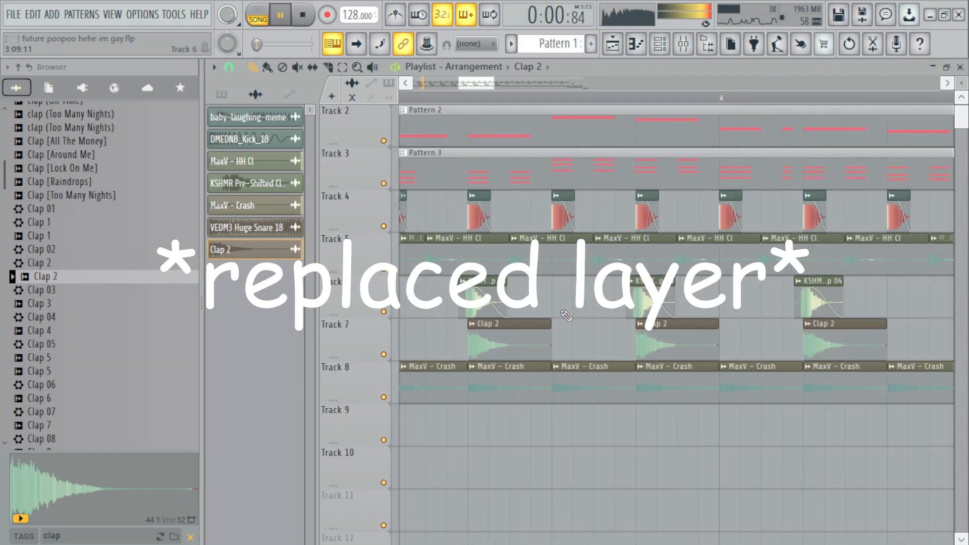
left_click(384, 313)
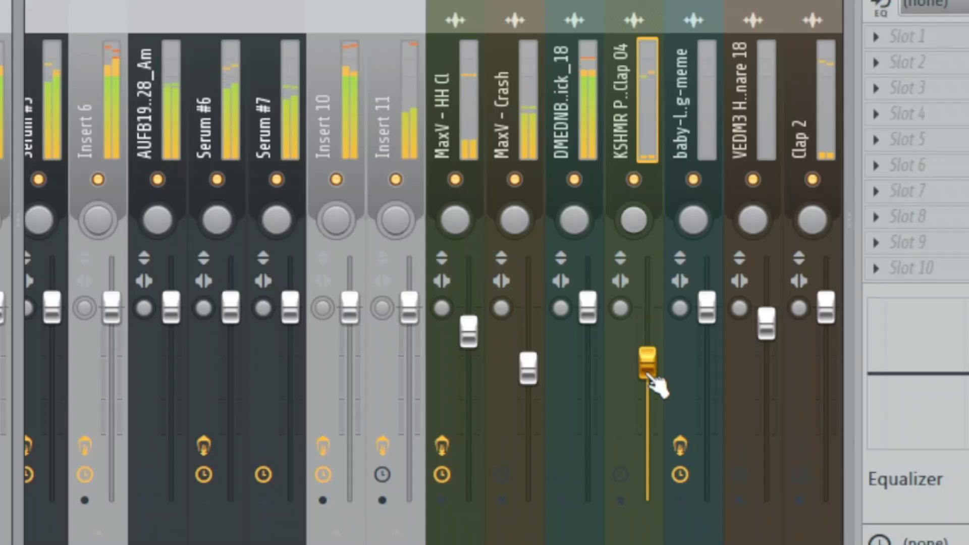
Lower the KSHMR clap's mixer volume and add OTT at 31 % depth to the Clap 2 mixer track.
left_click_drag(655, 385, 656, 401)
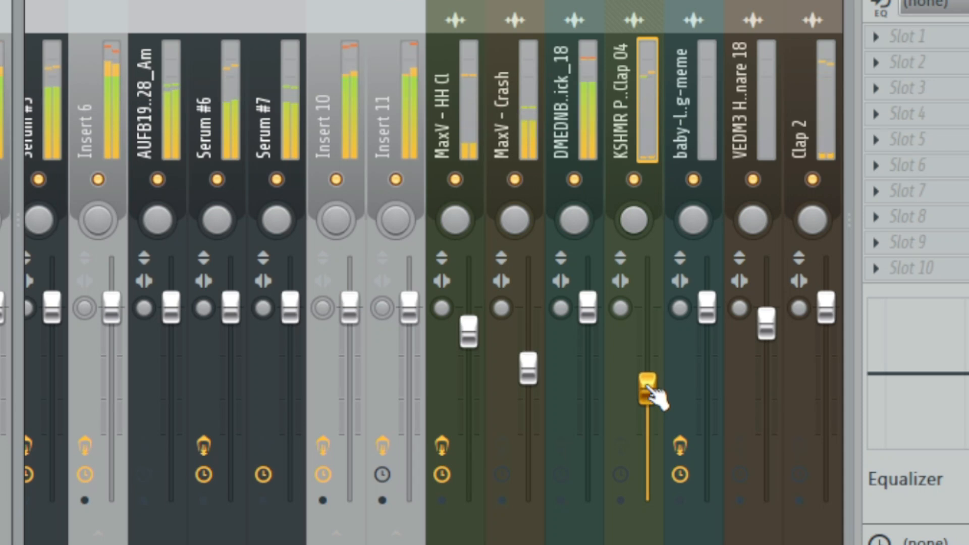
scroll(692, 72, "right", 3)
left_click(621, 83)
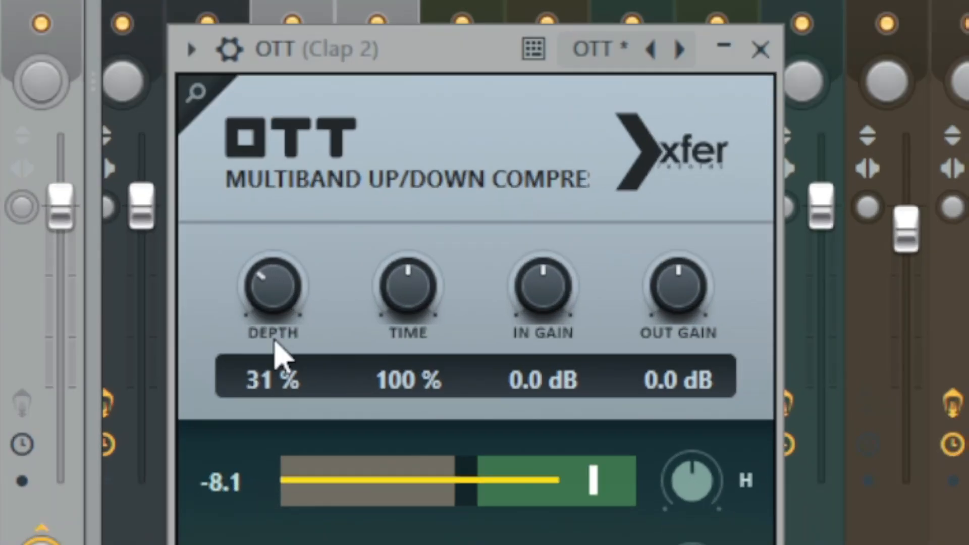
left_click(769, 62)
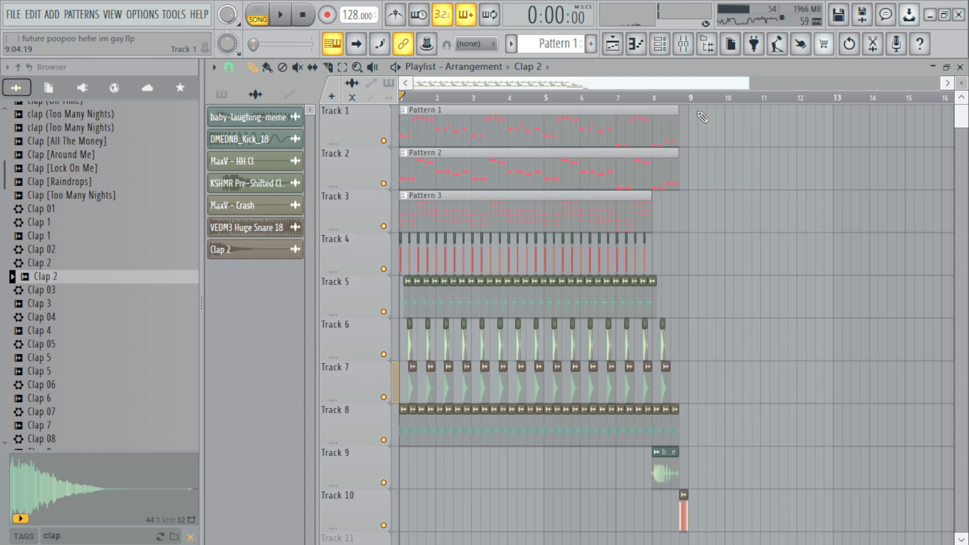
Duplicate the first eight bars of the arrangement to bar 9 and remove the hi-hats from the first eight bars.
left_click_drag(684, 98, 401, 98)
scroll(698, 219, "down", 1)
key("ctrl+b")
left_click(626, 98)
scroll(632, 120, "up", 3)
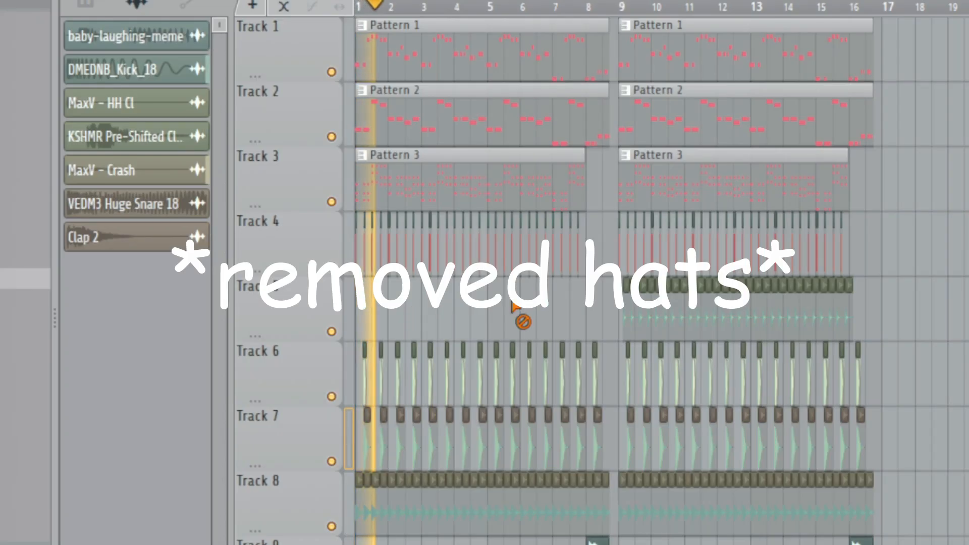
Automate the Band 1 frequency of Insert 10's Fruity Parametric EQ 2, rising into bar 8 and falling back by bar 9.
scroll(411, 313, "up", 3)
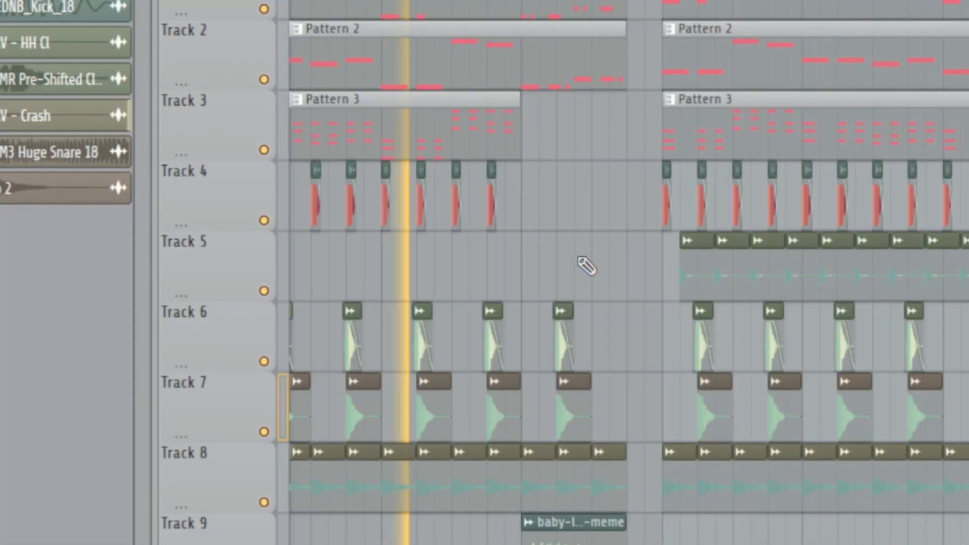
scroll(621, 262, "down", 1)
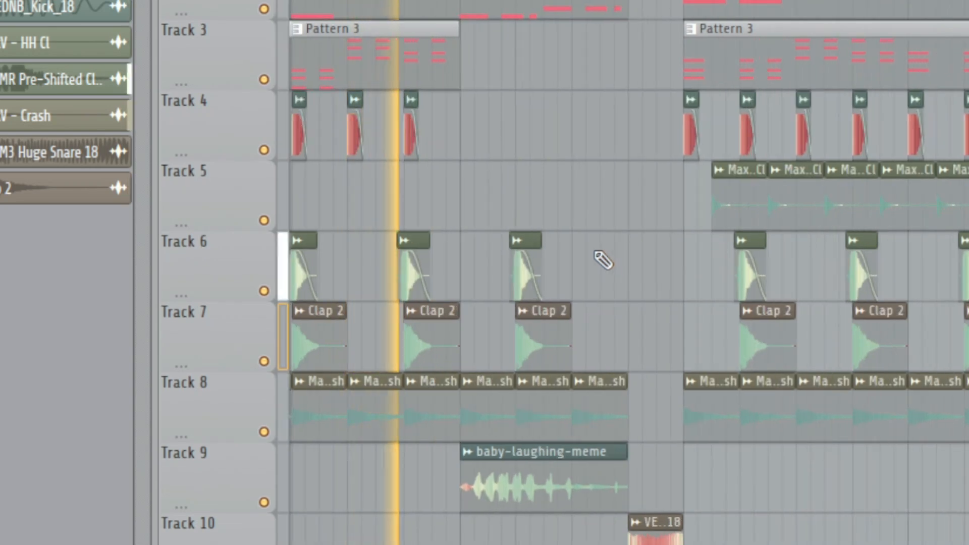
scroll(594, 252, "up", 4)
scroll(594, 249, "down", 3)
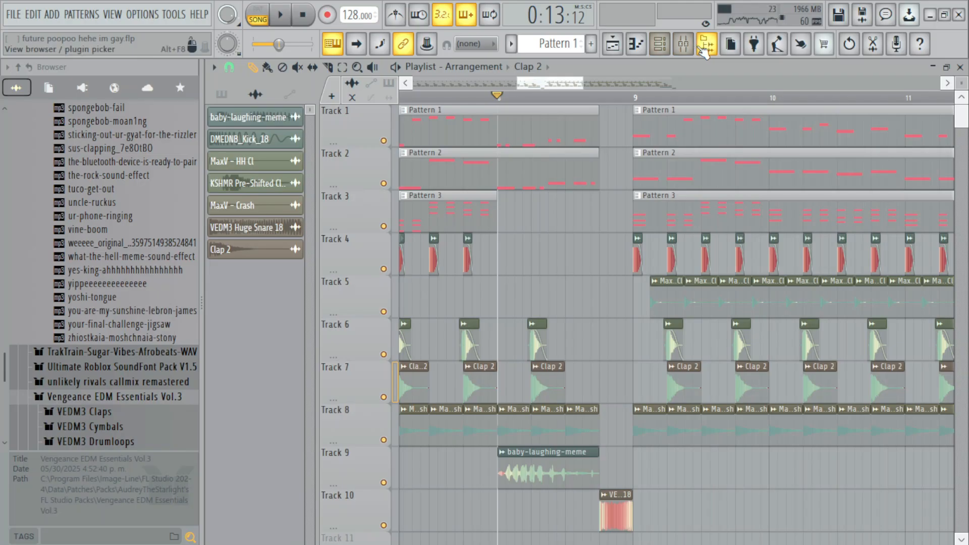
left_click(683, 44)
scroll(397, 201, "up", 12)
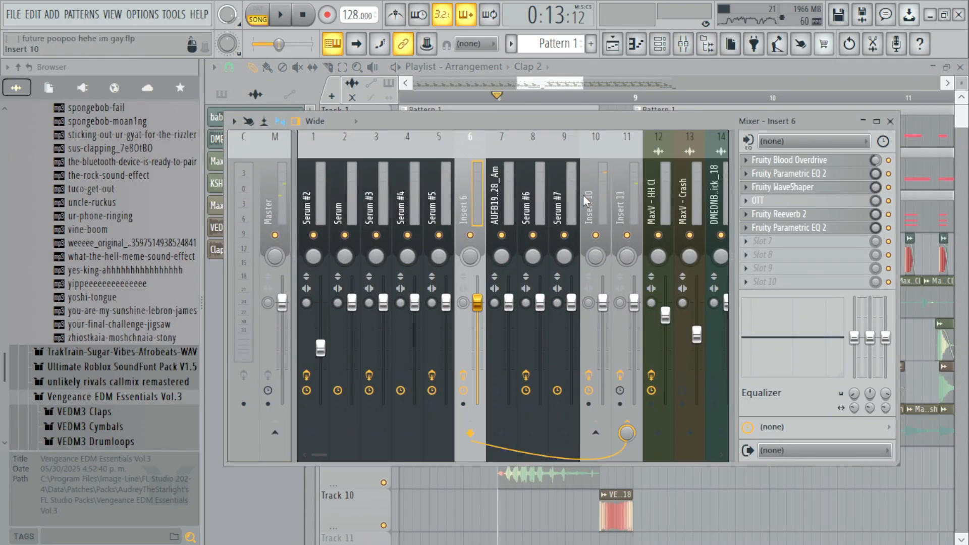
left_click(589, 201)
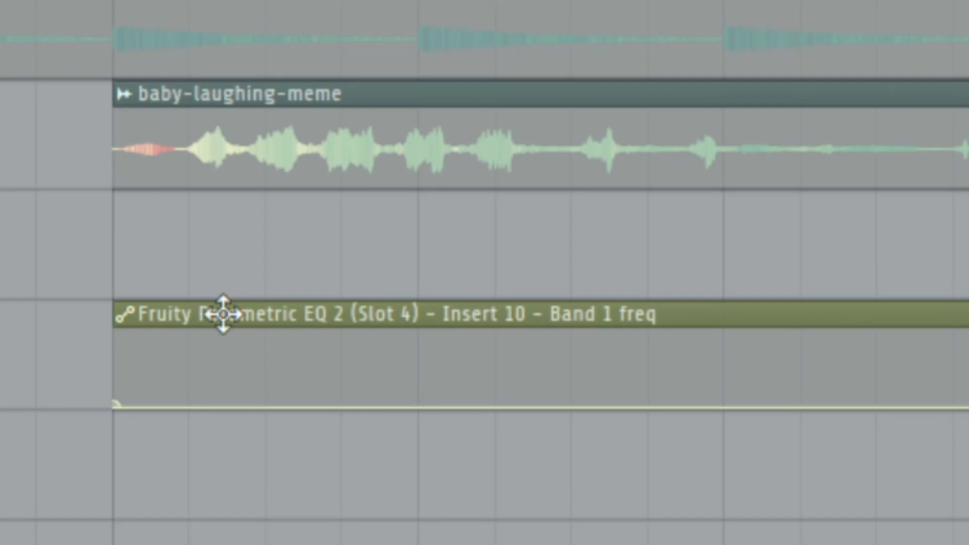
left_click_drag(225, 314, 10, 323)
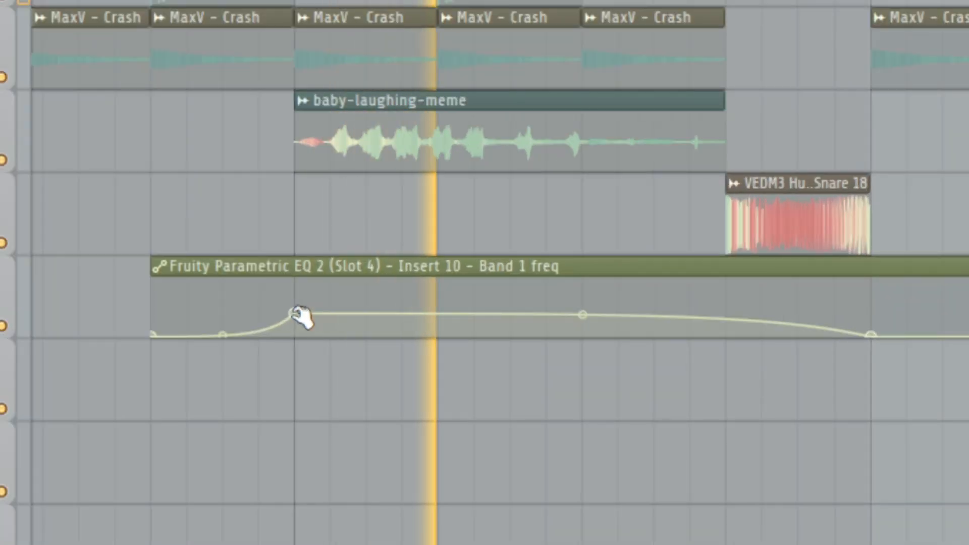
scroll(345, 320, "down", 2)
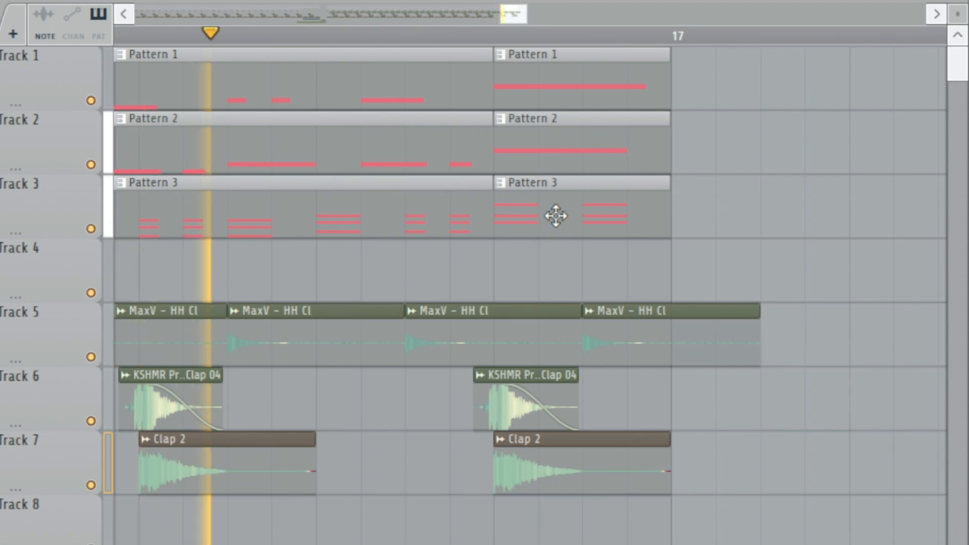
Delete the extra one-beat pattern clips just before bar 17 and place Patterns 2 and 3 at bar 17.
right_click(556, 216)
scroll(688, 143, "down", 7)
key("space")
scroll(765, 222, "up", 3)
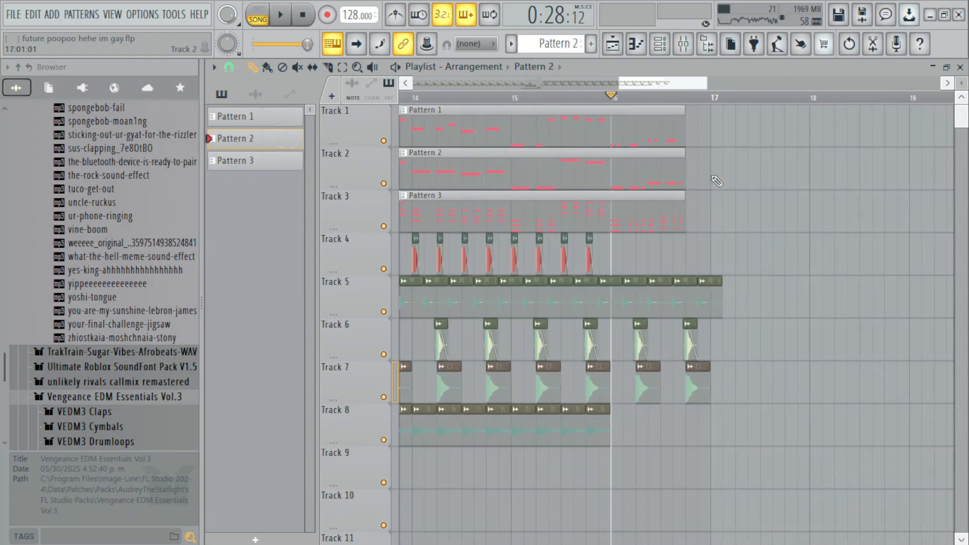
left_click(717, 181)
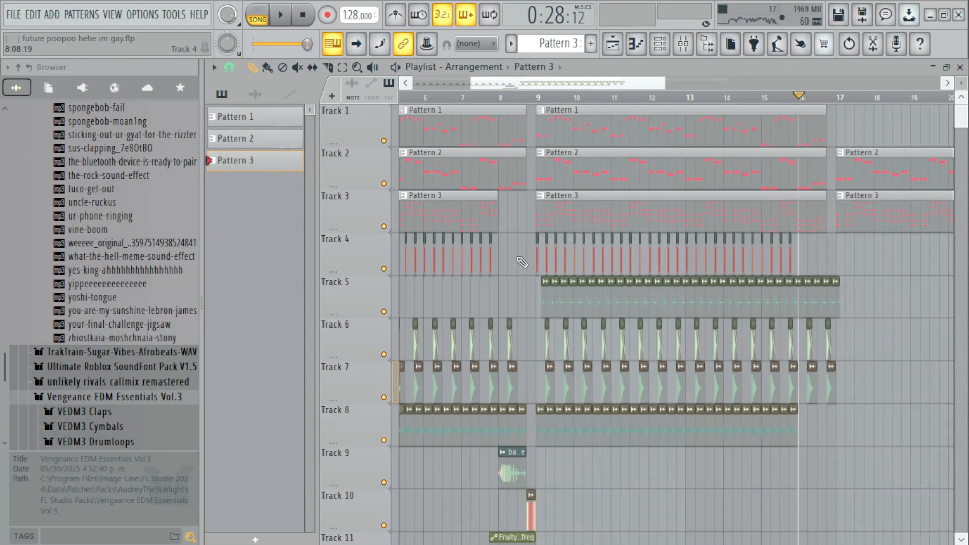
Copy the drum clips on Tracks 4 to 8 from the section at bar 9 to bar 17.
scroll(526, 264, "up", 4)
left_click_drag(522, 255, 949, 265)
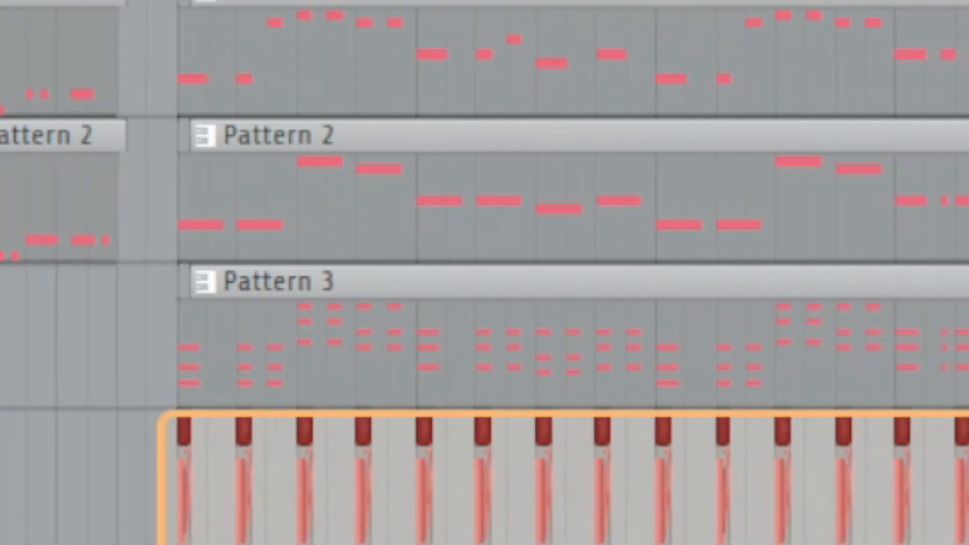
left_click_drag(961, 537, 737, 434)
left_click_drag(737, 434, 730, 435)
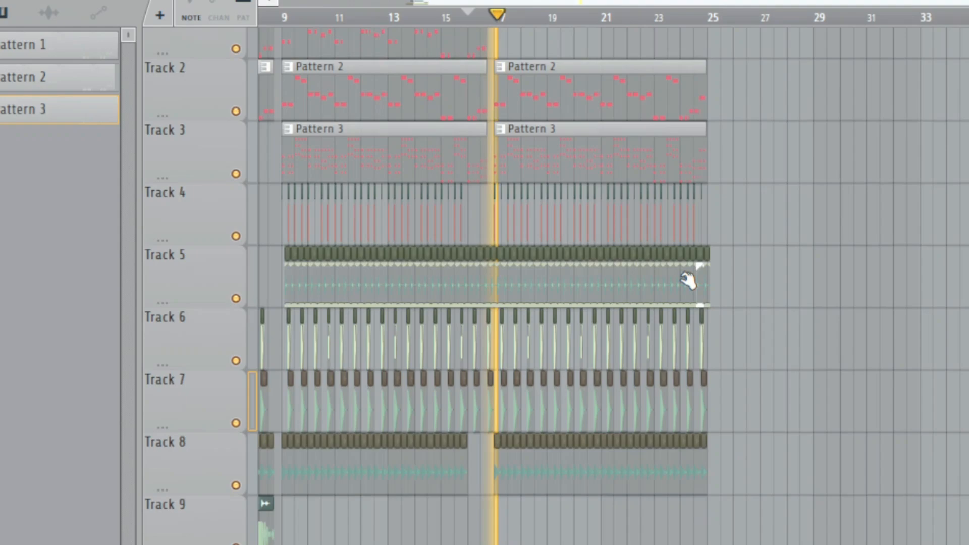
Play the section from bar 17 and examine its pattern and drum clips across the tracks.
scroll(509, 302, "up", 4)
scroll(469, 306, "down", 3)
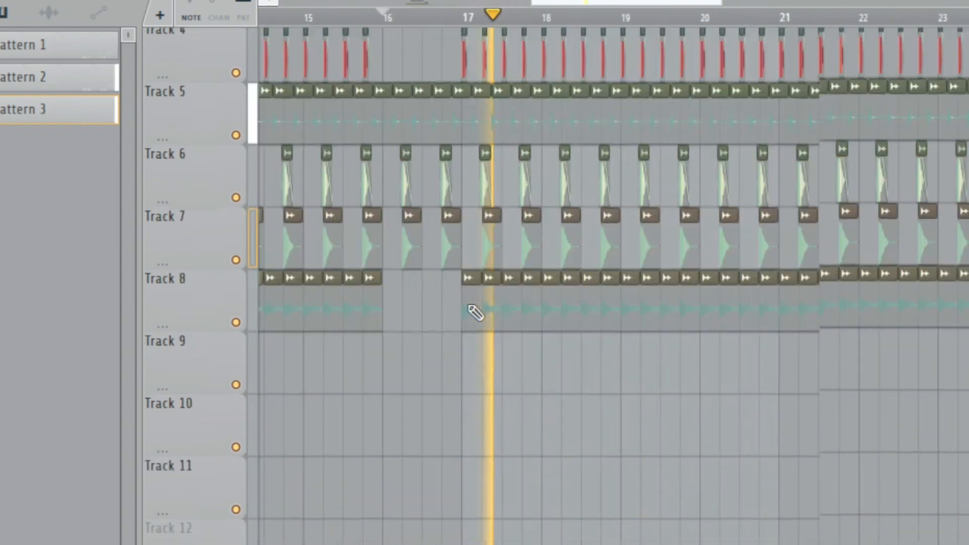
scroll(606, 339, "down", 4)
scroll(580, 373, "up", 3)
scroll(580, 503, "up", 3)
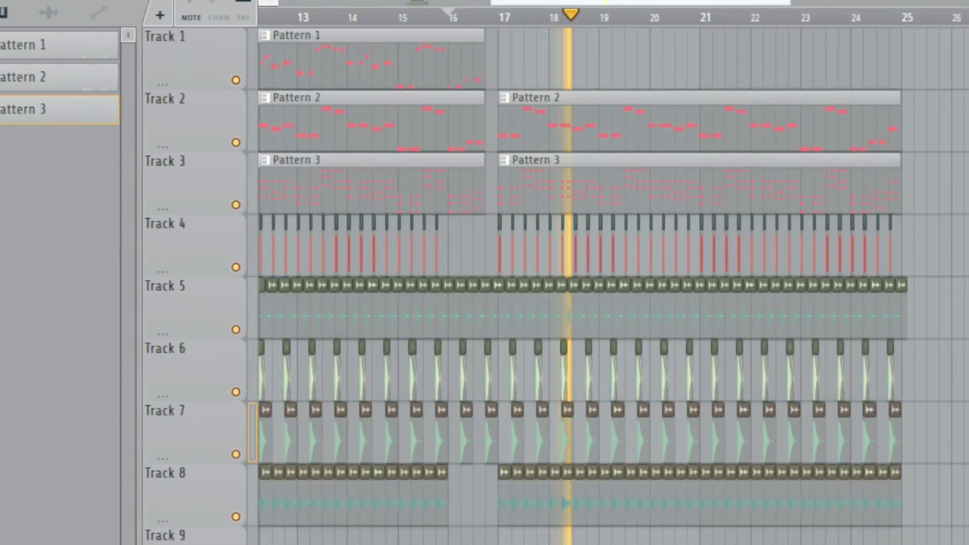
scroll(651, 485, "down", 3)
scroll(732, 515, "up", 3)
scroll(751, 525, "down", 3)
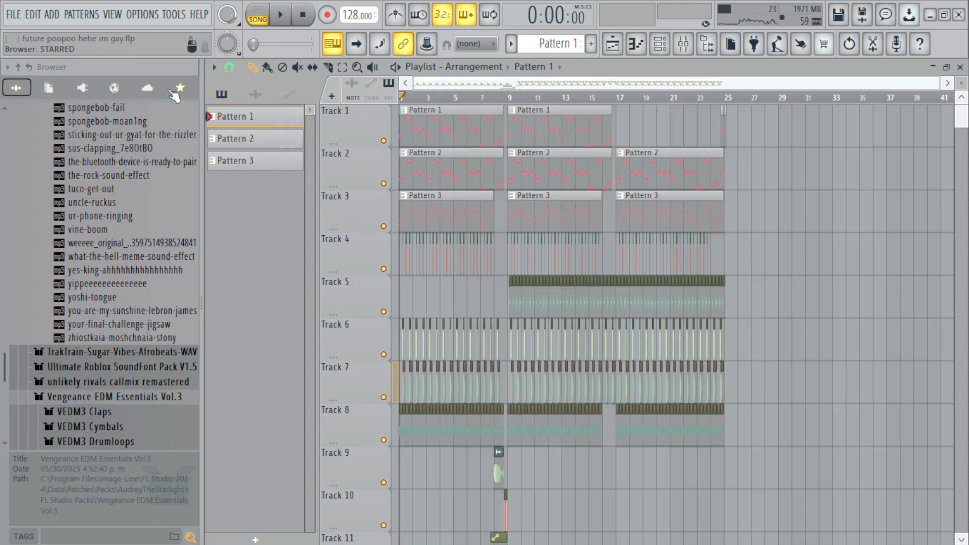
Add the Crash 1 and AUFB19_Crash_Hit01 samples on their own tracks and dip AUFB19's upper frequencies in Fruity Parametric EQ 2.
left_click(178, 92)
left_click(69, 112)
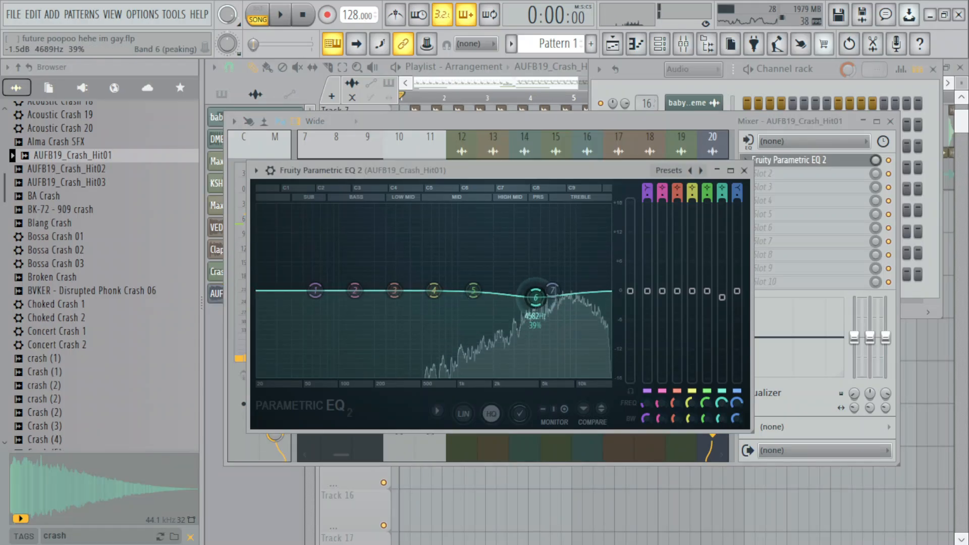
left_click_drag(557, 307, 566, 313)
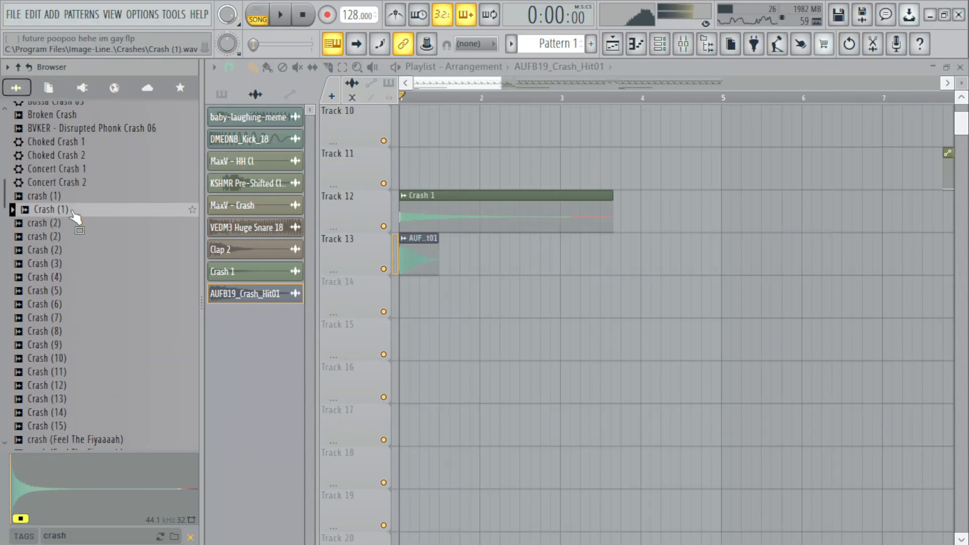
Audition the crash samples and place crash (1) at bar 1 on Track 14.
key("Down")
key("Down")
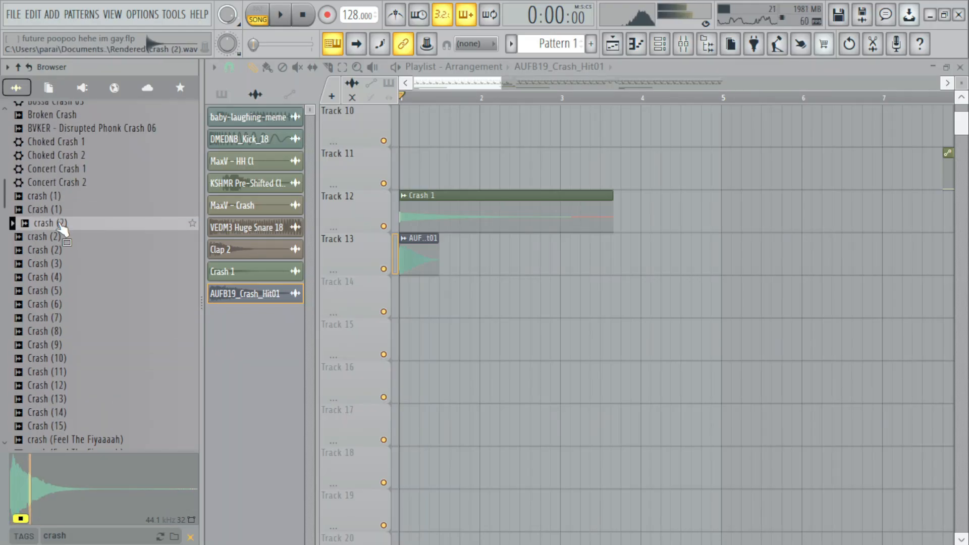
left_click(52, 196)
key("space")
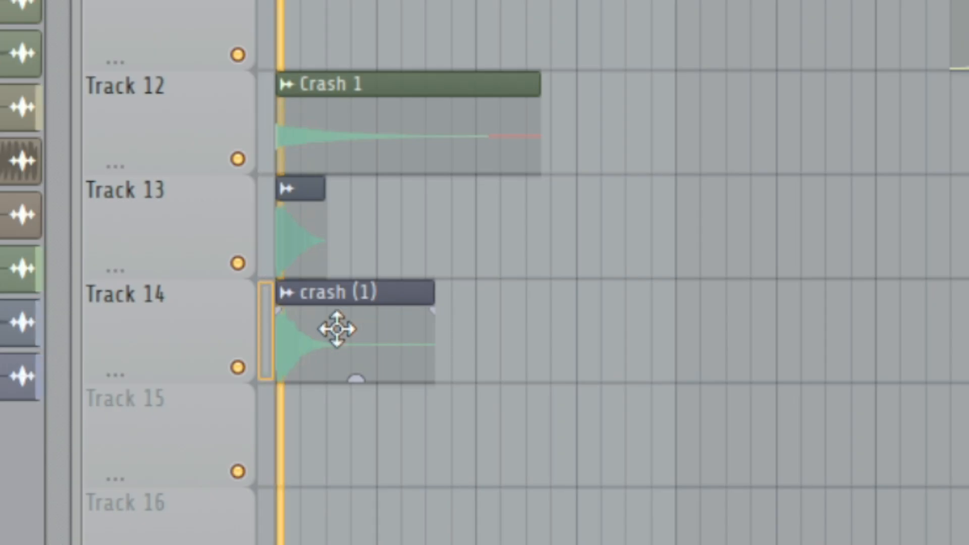
Copy Crash 1 to bars 9 and 17 on Track 12 and the AUFB19 crash to bar 17 on Track 13.
scroll(424, 296, "down", 4)
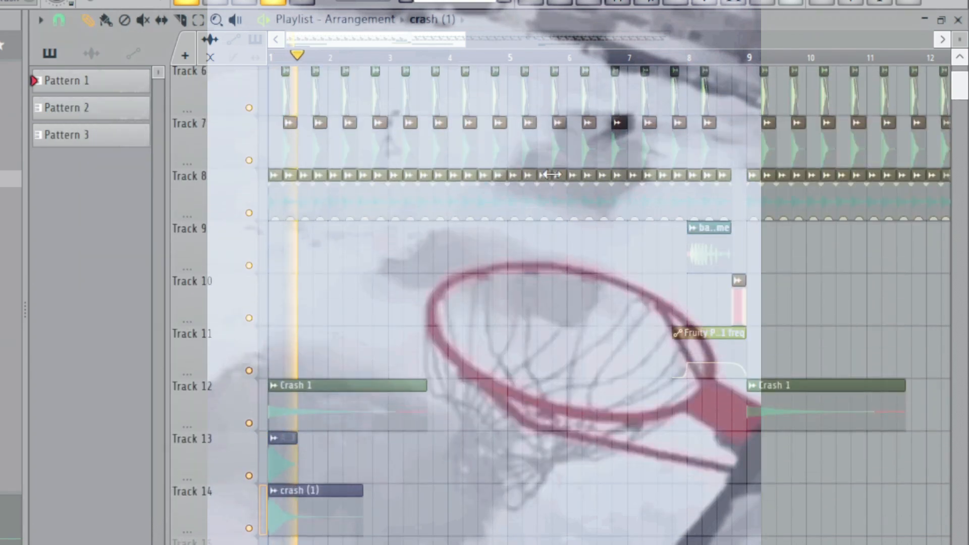
scroll(682, 293, "down", 2)
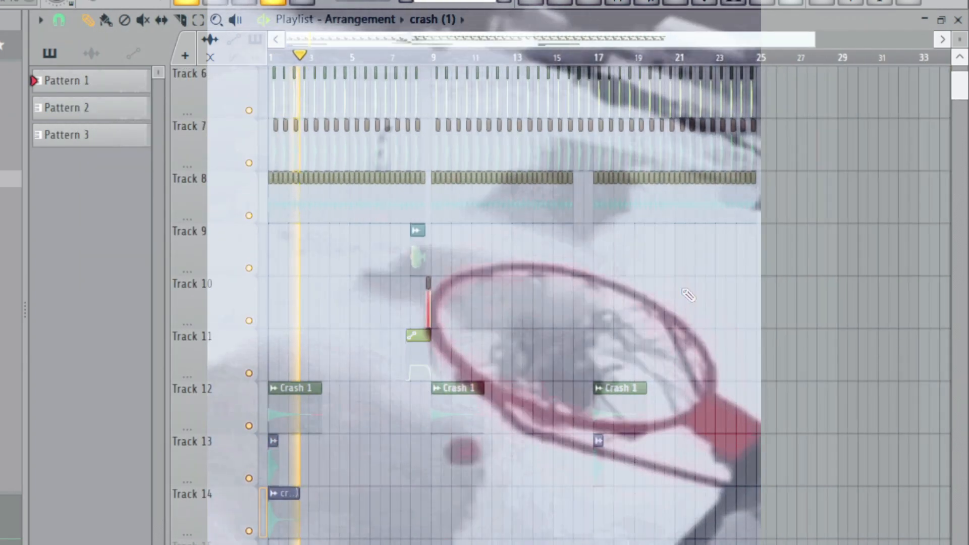
scroll(783, 313, "up", 5)
scroll(827, 290, "down", 7)
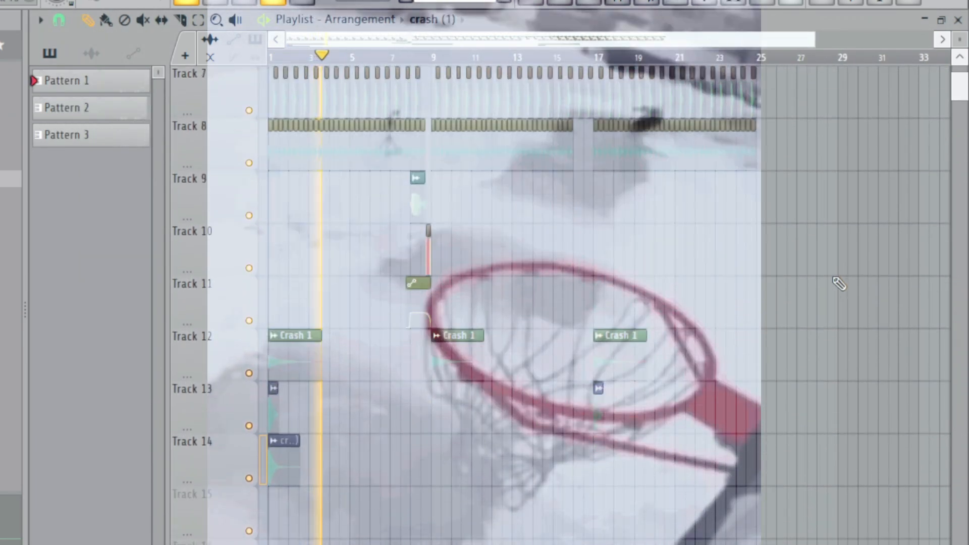
scroll(839, 281, "up", 7)
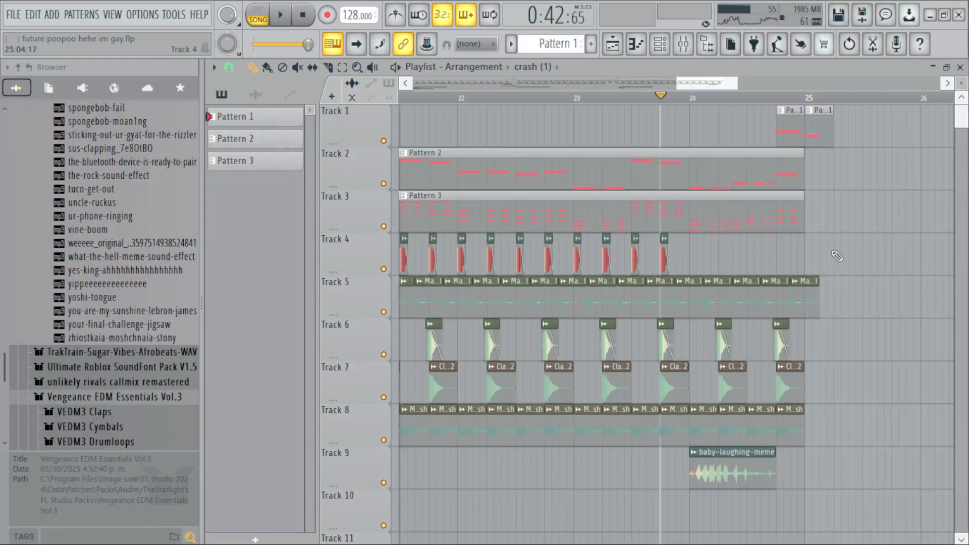
Clear the last beat of bar 24 by shortening Pattern 2 and removing the drum clips on Tracks 6 to 8.
scroll(840, 267, "down", 2)
key("space")
scroll(845, 290, "up", 5)
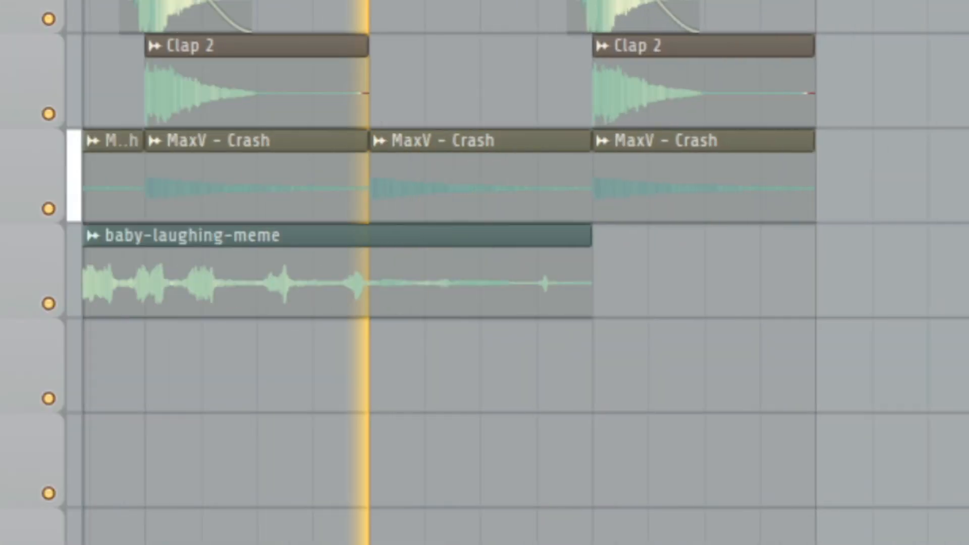
key("space")
scroll(958, 333, "up", 2)
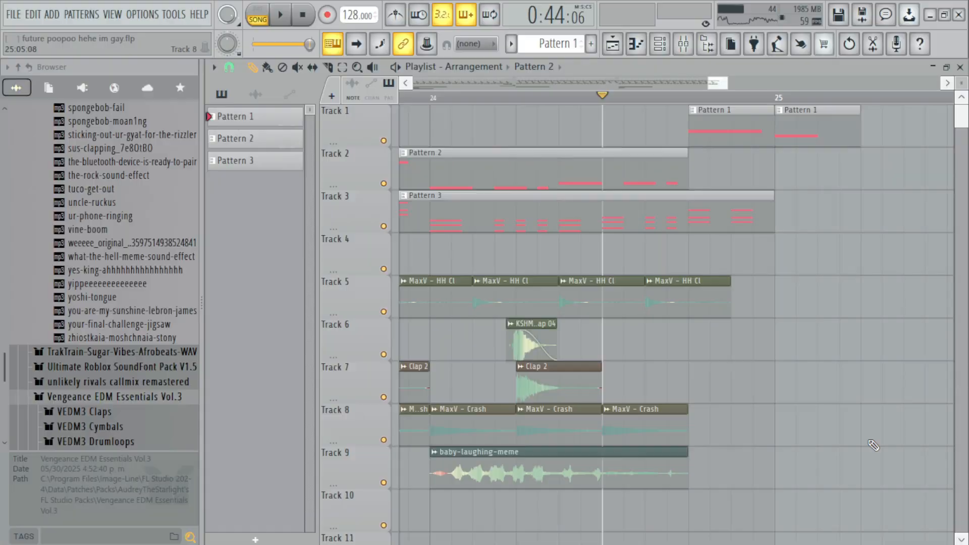
Place the VEDM3 Huge Snare 18 clip on Track 10 at the last beat of bar 24.
scroll(871, 441, "down", 5)
scroll(746, 410, "down", 6)
key("space")
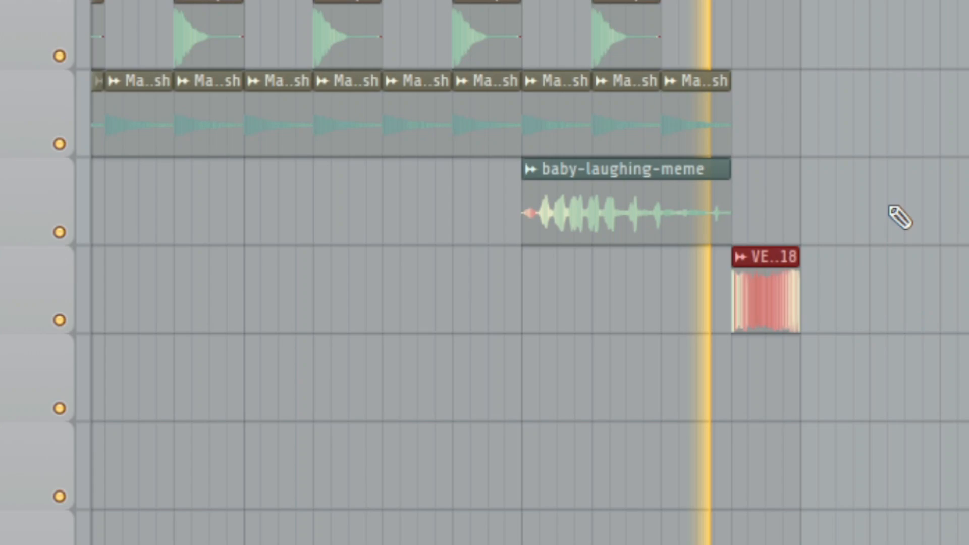
scroll(820, 218, "down", 5)
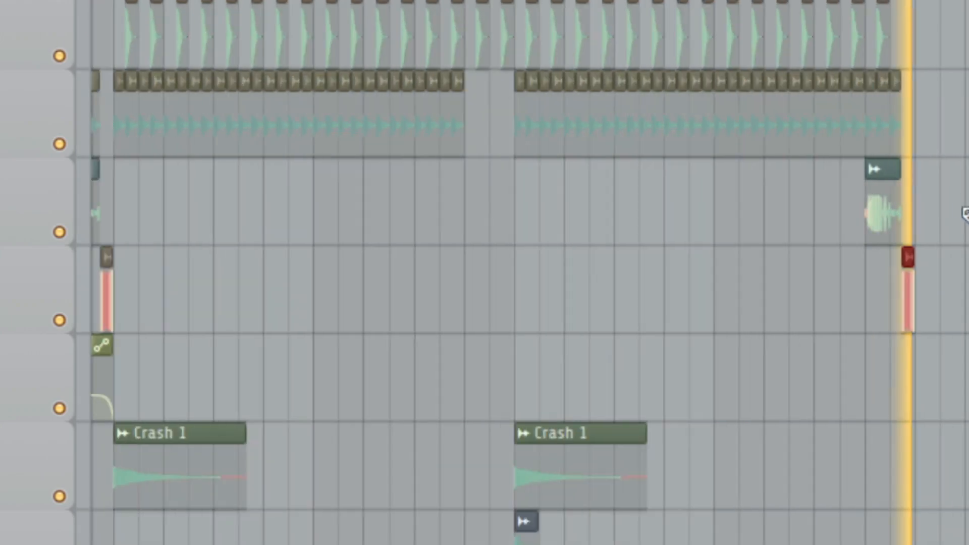
Place the Insert 10 Band 1 frequency automation on Track 11 from bar 23's last beat to bar 25, and play the transition.
scroll(772, 233, "down", 2)
scroll(573, 283, "up", 3)
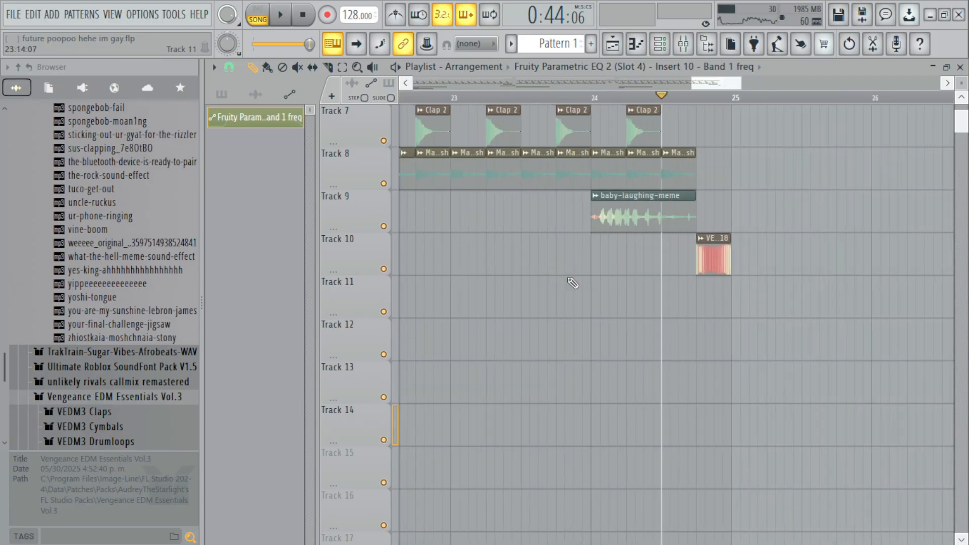
scroll(570, 280, "up", 1)
left_click_drag(570, 281, 601, 284)
left_click_drag(601, 285, 572, 285)
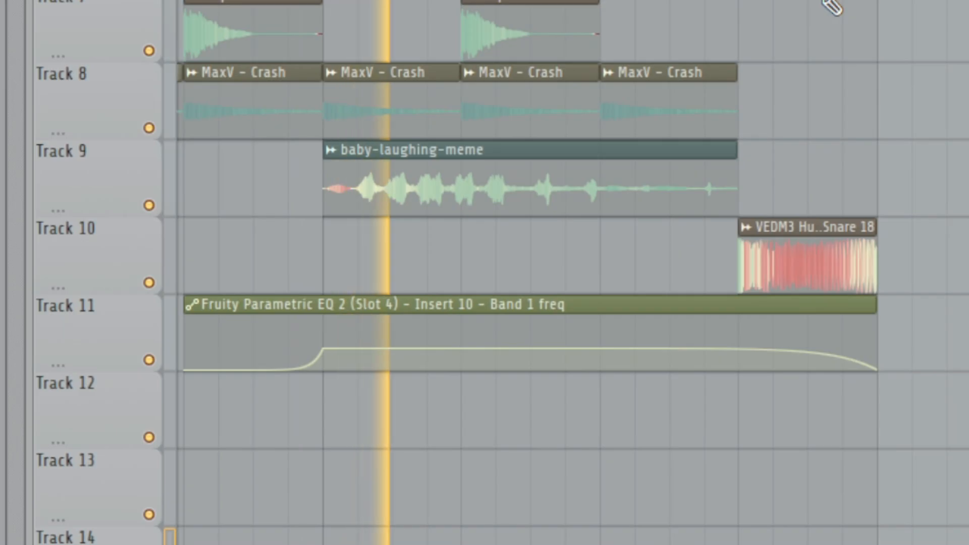
scroll(759, 116, "up", 6)
scroll(763, 117, "down", 1)
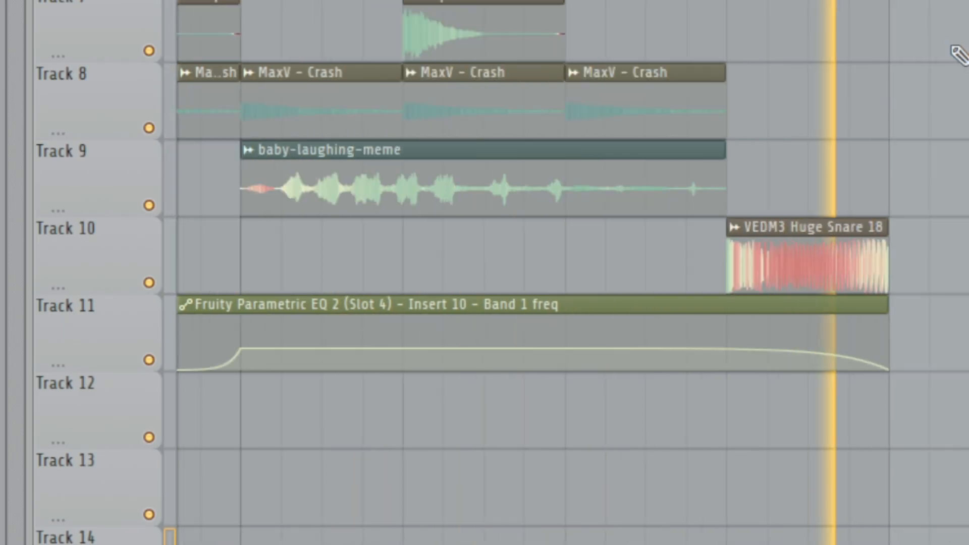
key("space")
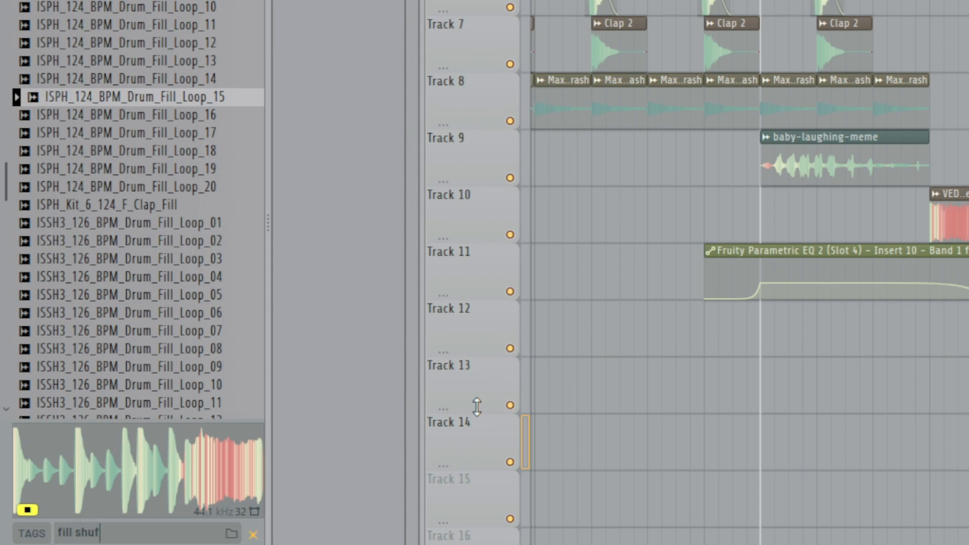
Search for "fill shuffle" and place the KLING short drum fill on Track 15 in bar 8 and on bar 16's last beat.
type("fle")
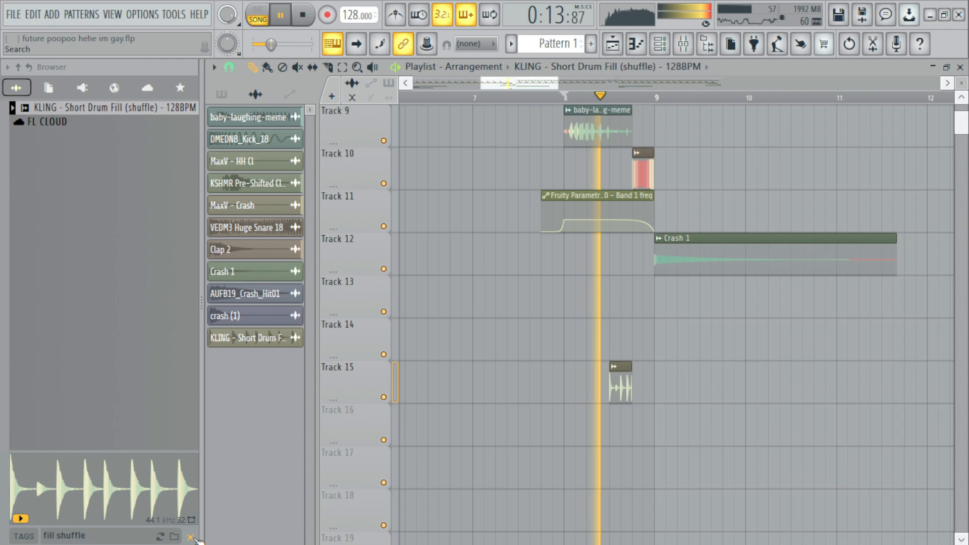
left_click(190, 537)
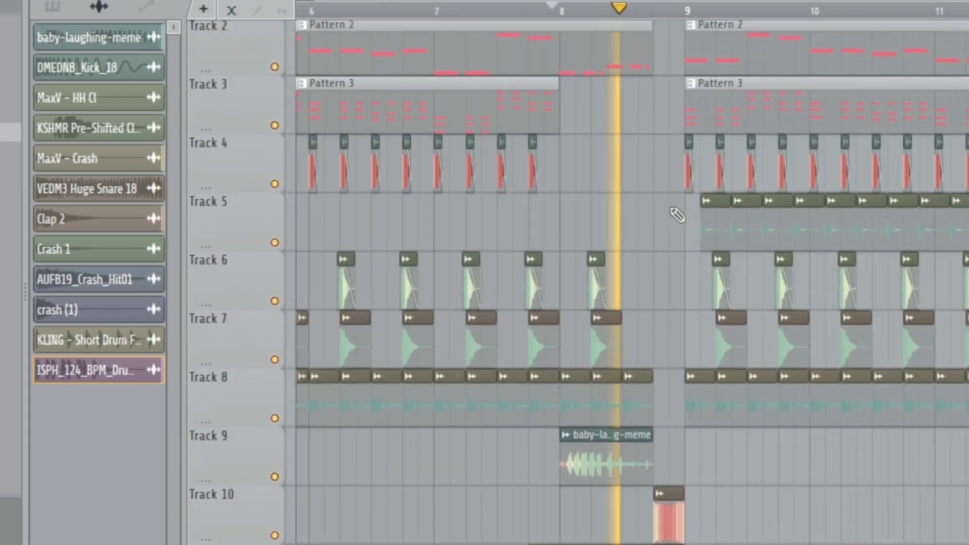
scroll(672, 209, "up", 1)
scroll(655, 248, "down", 5)
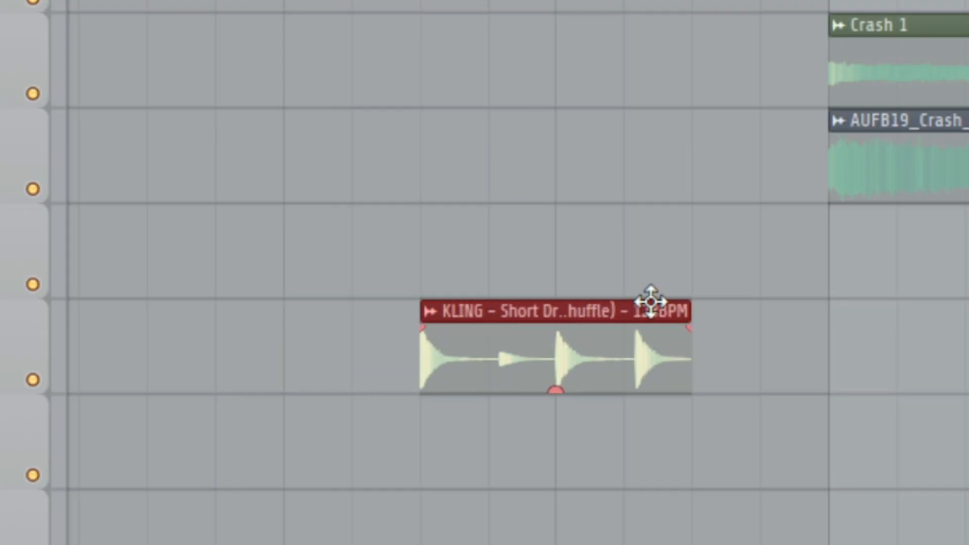
left_click_drag(649, 296, 755, 297)
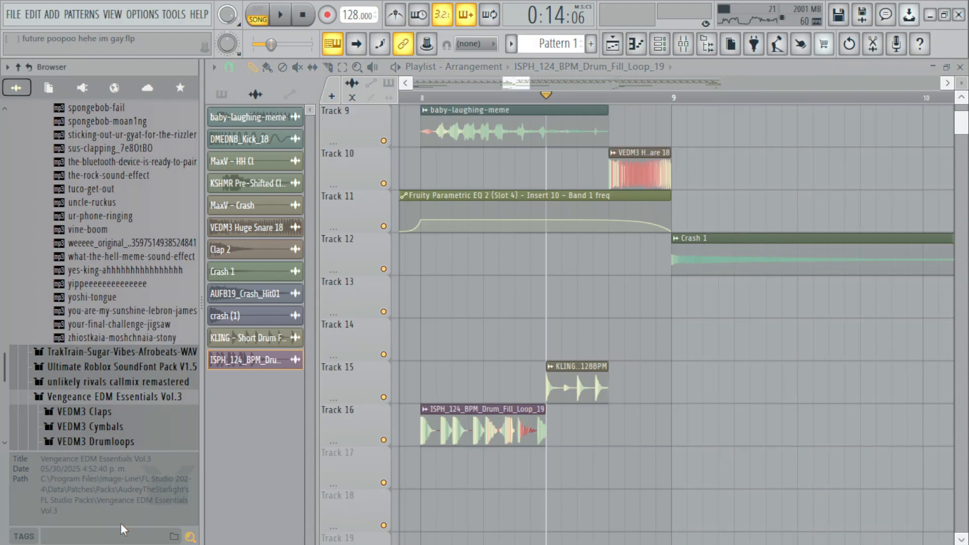
Search for "huge snare" and place VEDM3 Huge Snare 12 on Track 17 in bar 8, aligned with the KLING fill.
type("huge snare")
left_click(107, 288)
scroll(107, 287, "down", 2)
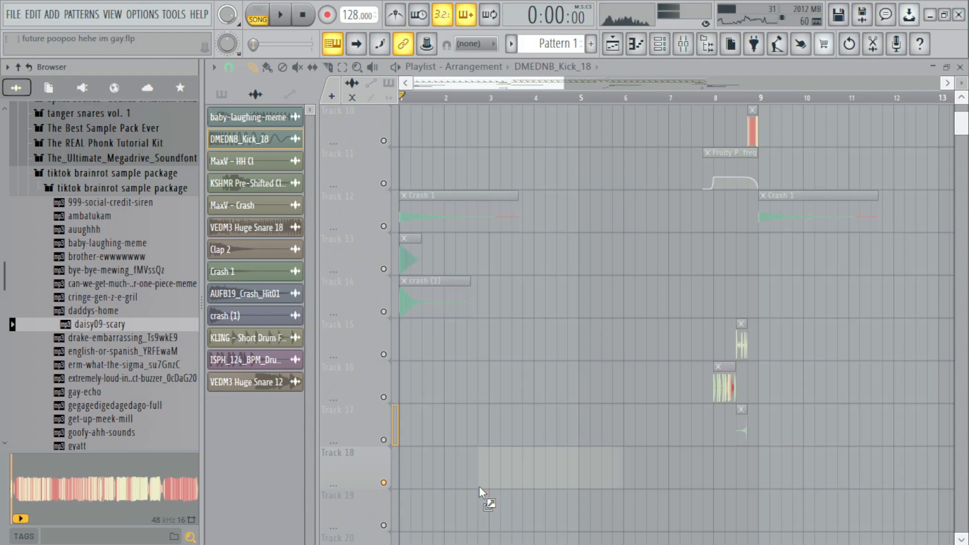
Try the daisy09-scary sample at bar 1 on Track 18 with its pitch range set to 10.
left_click_drag(480, 487, 420, 479)
scroll(422, 475, "up", 3)
double_click(442, 455)
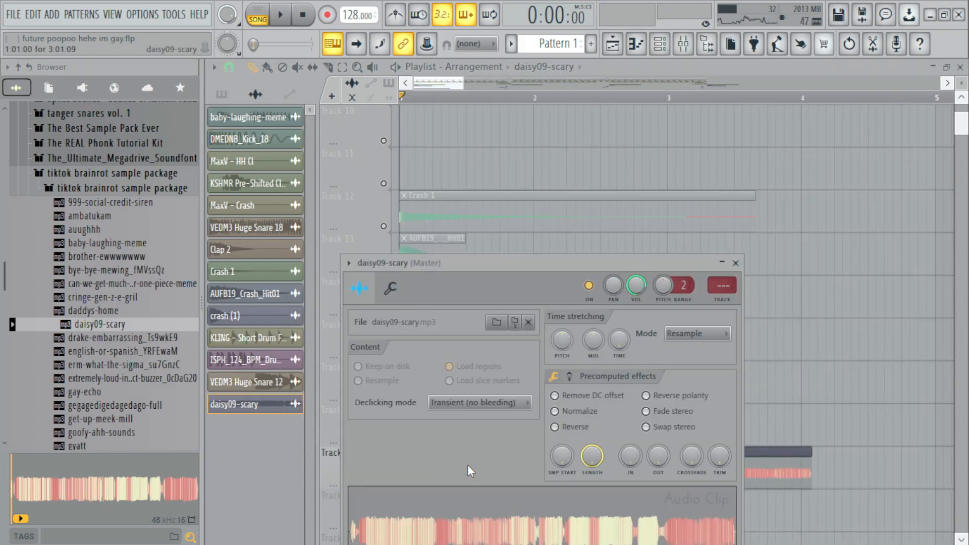
left_click_drag(623, 265, 572, 124)
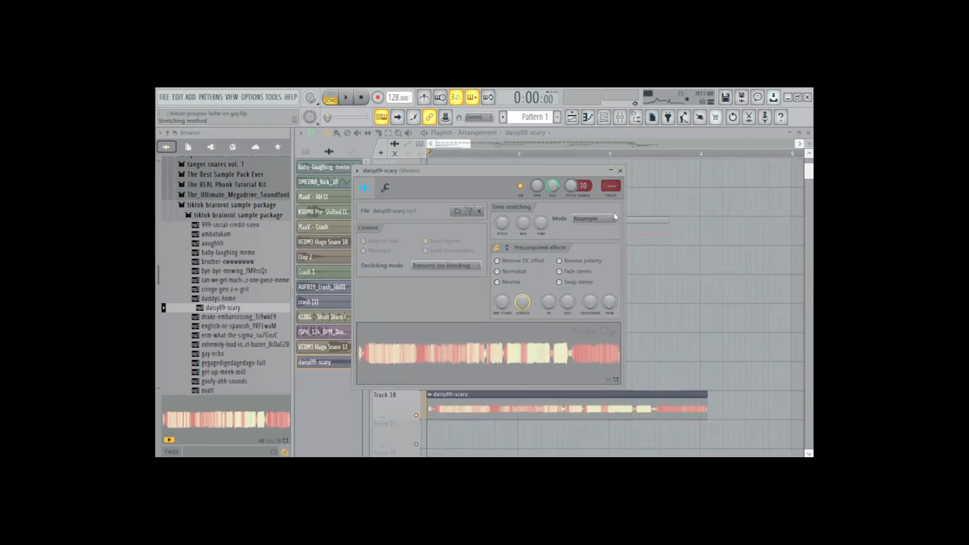
left_click(621, 170)
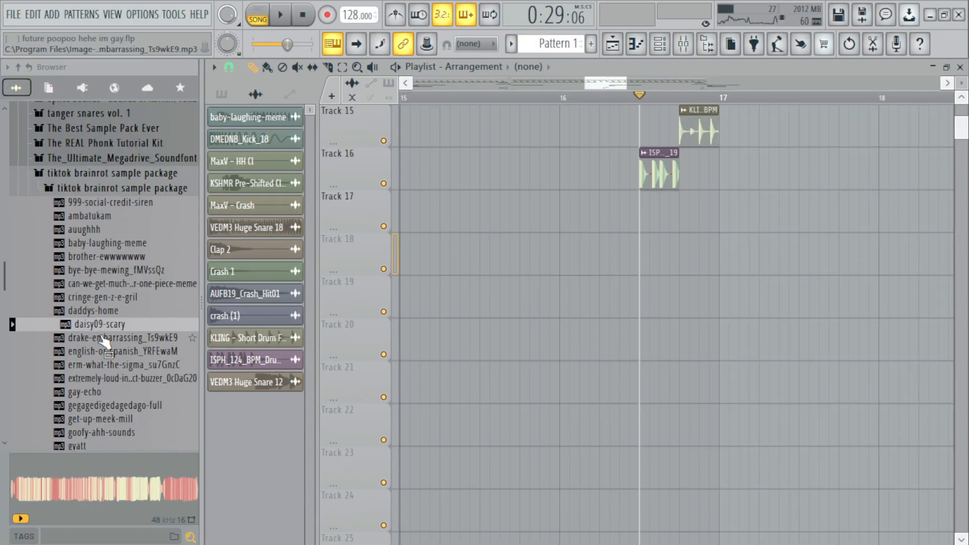
Place drake-embarrassing on Track 18 just before bar 17 and process it with OTT at 34% depth, low band turned down.
left_click(220, 316)
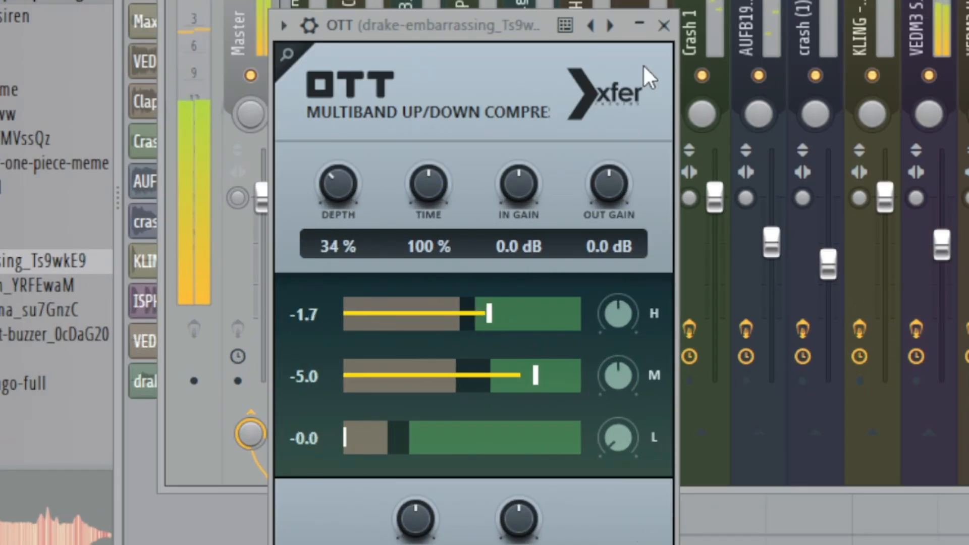
left_click(666, 27)
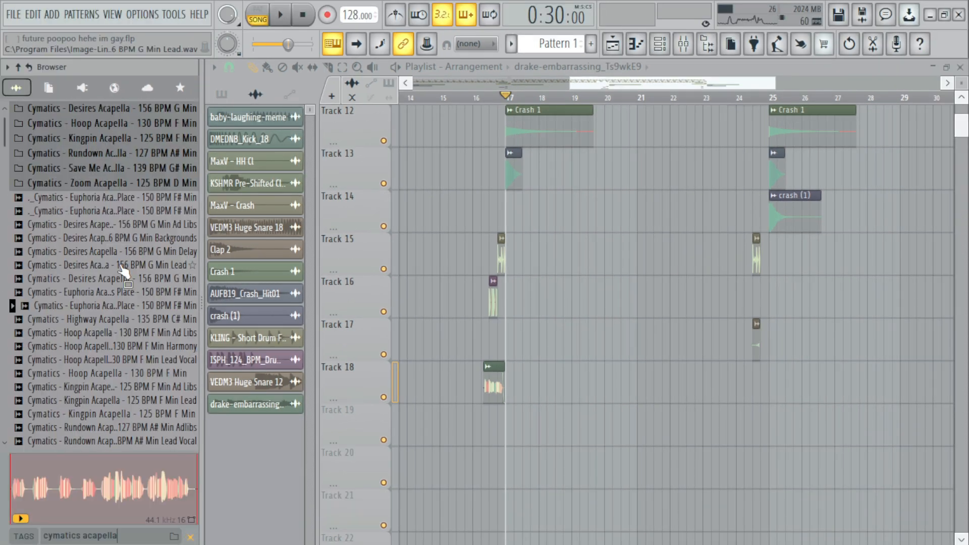
Preview the Cymatics Desires Acapella 156 BPM G Min Lead, place it at bar 17 on Track 19 and toggle that track's mute.
left_click(134, 266)
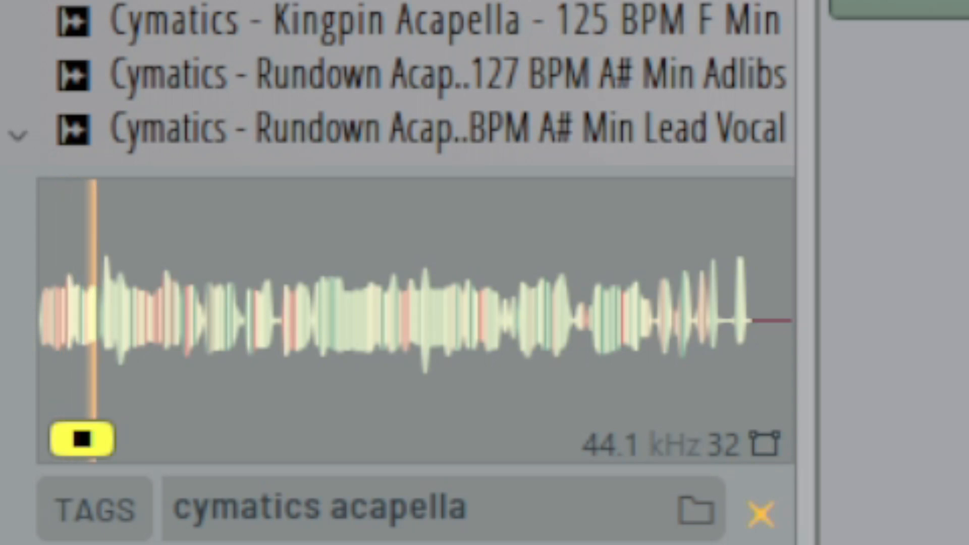
left_click_drag(115, 265, 519, 436)
left_click_drag(520, 436, 517, 430)
left_click(386, 439)
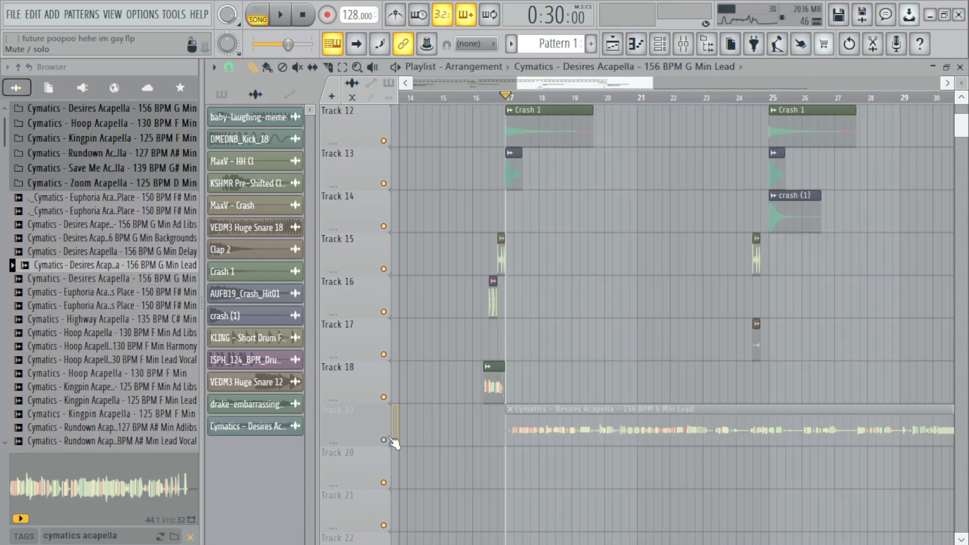
Route the Desires acapella to its own mixer insert and add OTT with 42% depth and 6.8 dB input gain.
double_click(598, 424)
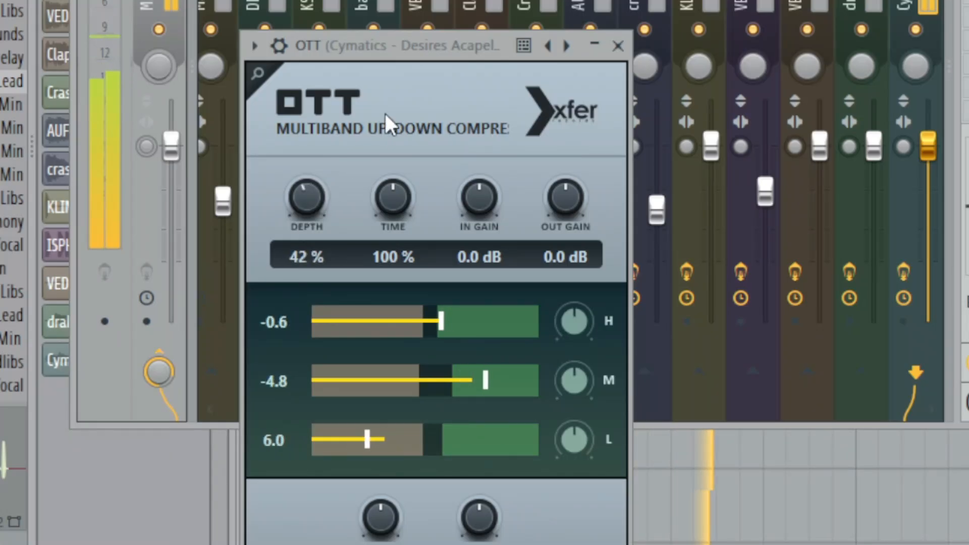
left_click_drag(411, 51, 432, 0)
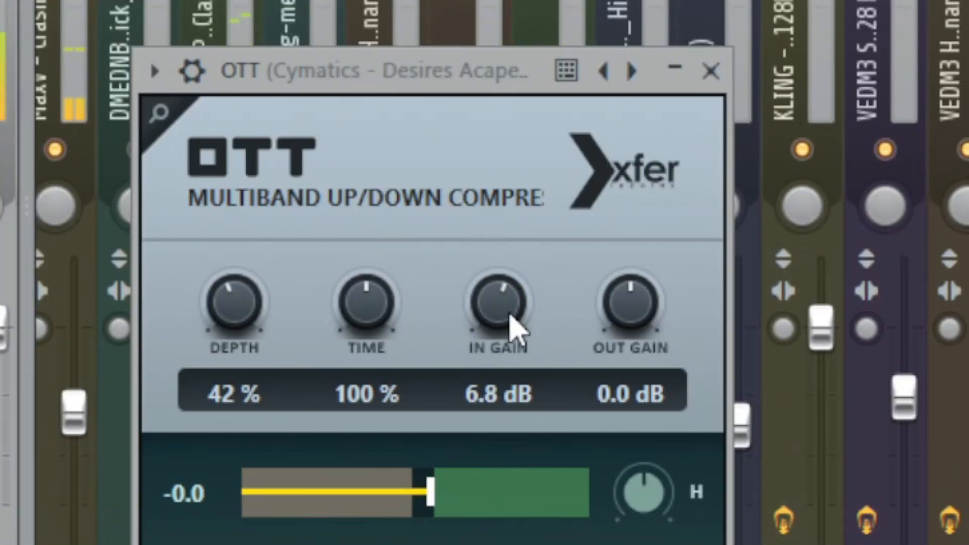
left_click(711, 71)
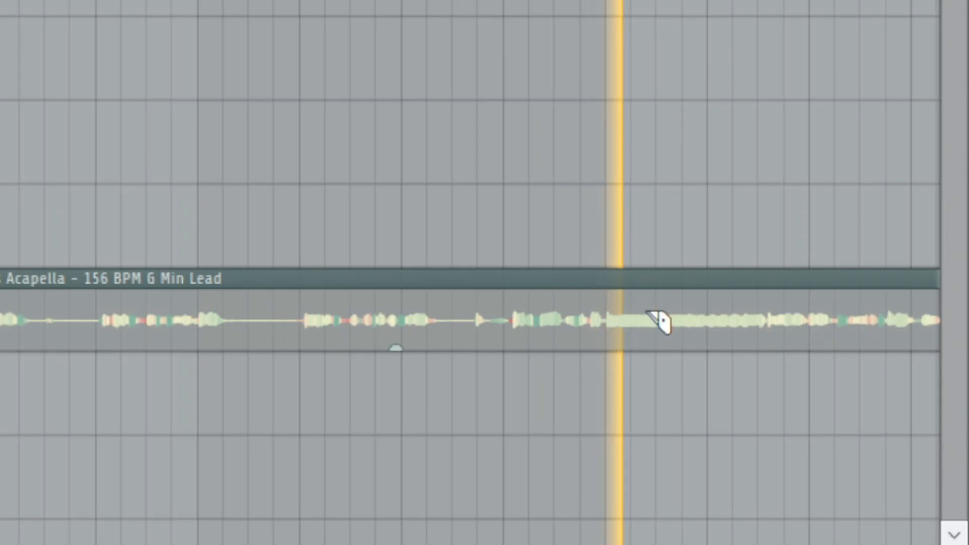
Slice the acapella clip on Track 19 at the start of the long sustained phrase and delete the part before it.
left_click(785, 421)
scroll(717, 354, "down", 5)
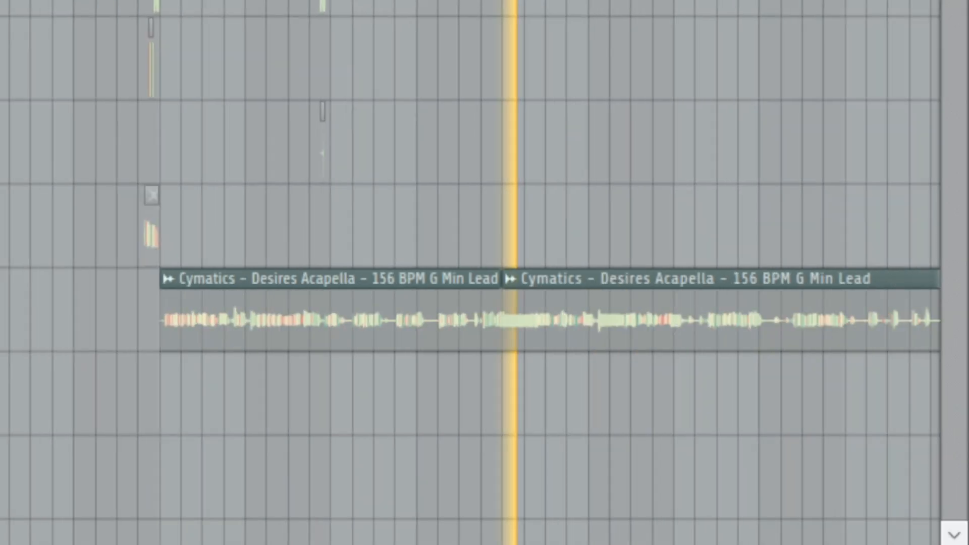
right_click(225, 323)
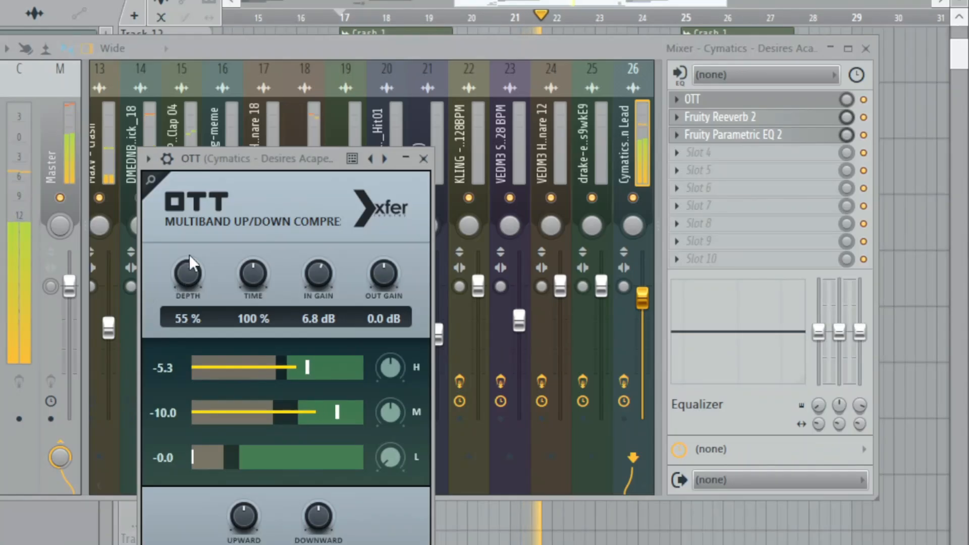
Set the acapella's OTT depth to 55% with the low band turned down, and end its clip at bar 25.
left_click(425, 160)
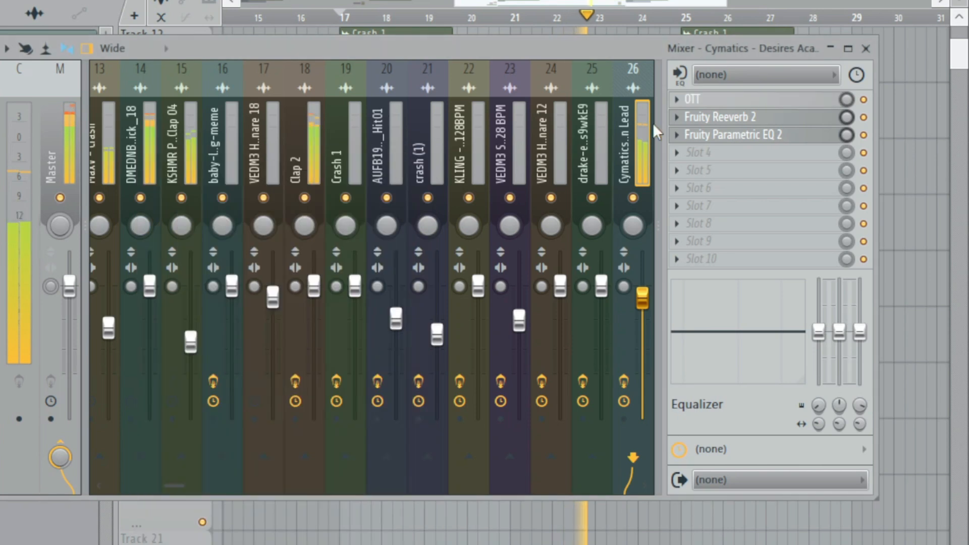
key("F9")
scroll(726, 271, "up", 5)
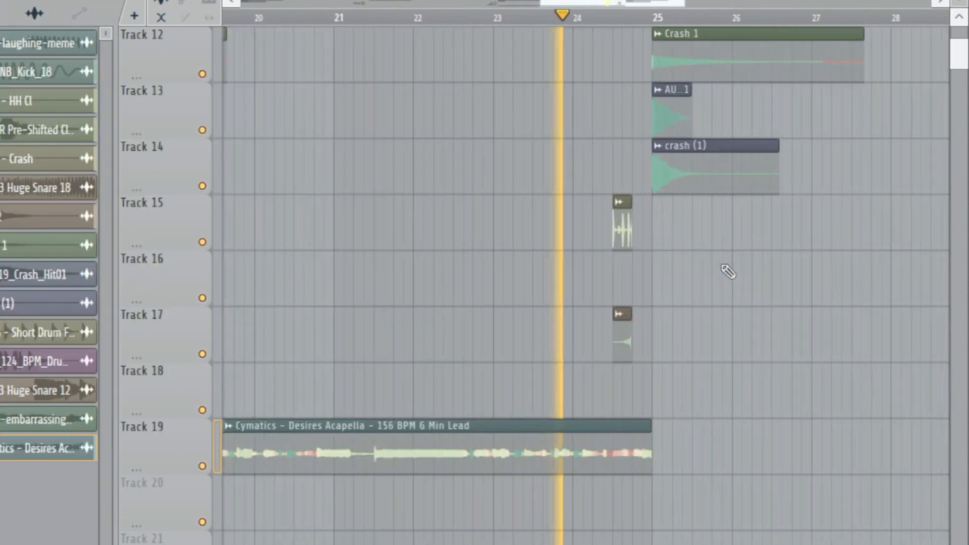
Play the arrangement's last section up to bar 25 and review the clips on all tracks.
scroll(733, 333, "up", 8)
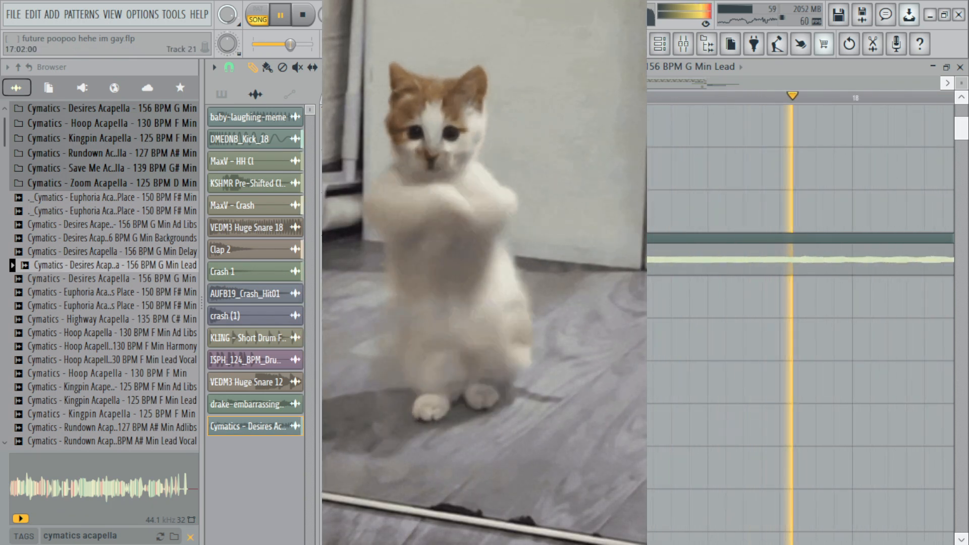
scroll(576, 303, "down", 6)
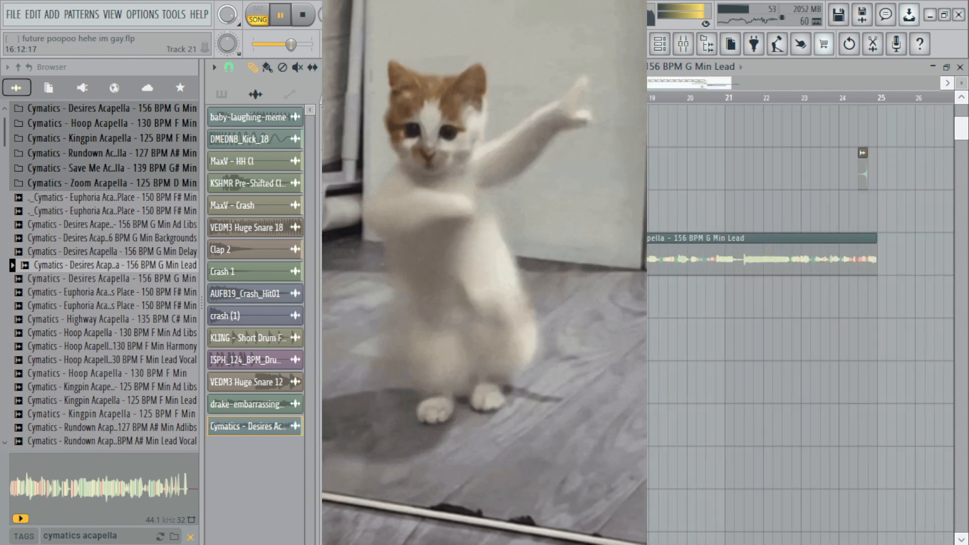
scroll(576, 303, "up", 6)
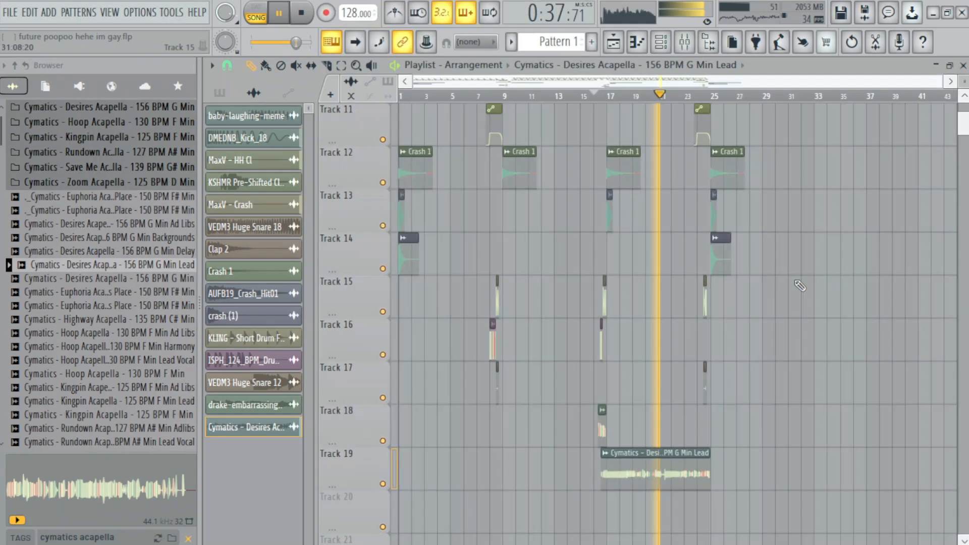
scroll(785, 288, "up", 7)
scroll(808, 288, "up", 3)
scroll(785, 287, "up", 2)
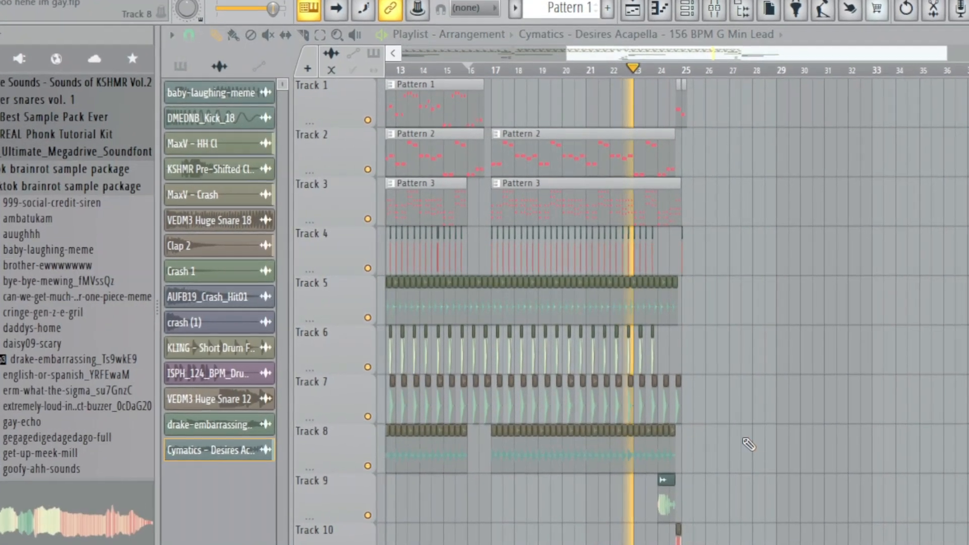
scroll(748, 444, "down", 4)
scroll(732, 390, "up", 4)
scroll(706, 386, "up", 4)
scroll(660, 371, "up", 5)
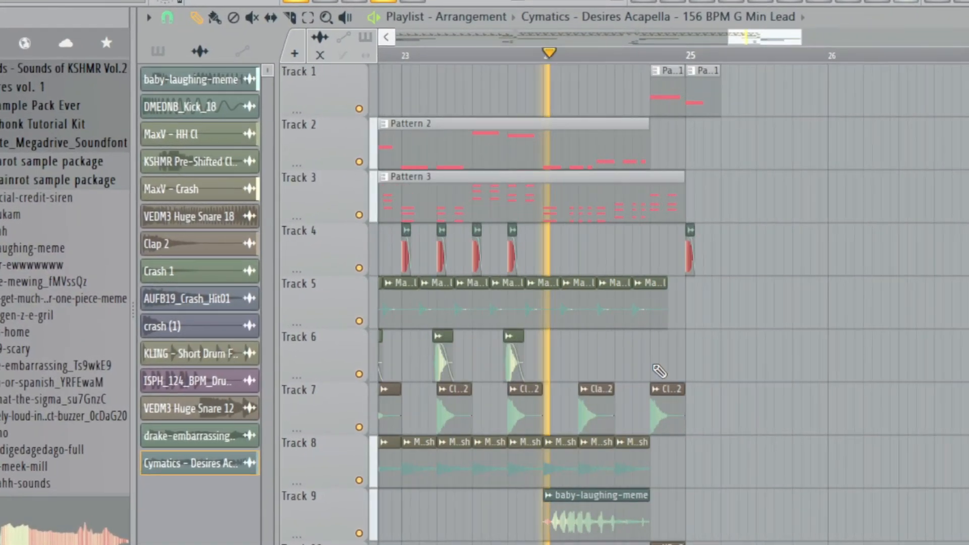
scroll(780, 361, "down", 4)
scroll(810, 369, "up", 3)
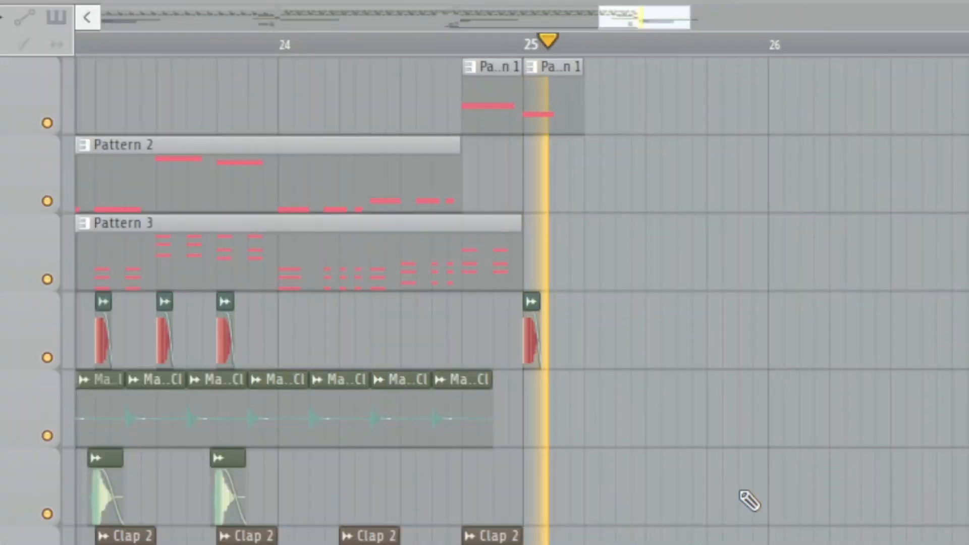
scroll(788, 341, "down", 8)
key("space")
scroll(877, 296, "down", 2)
scroll(962, 309, "up", 2)
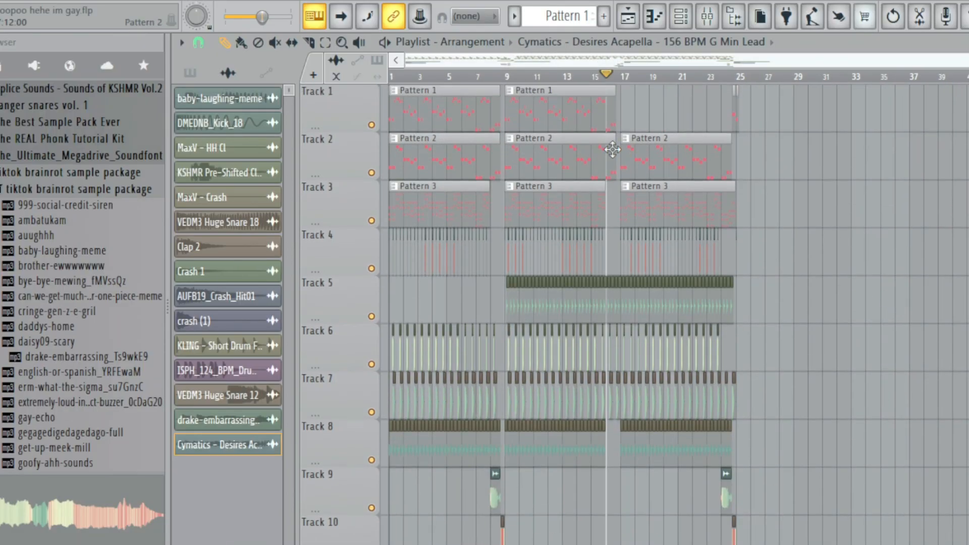
Return the playhead to bar 1, move an empty track directly below Track 1 and solo Track 1.
left_click_drag(541, 79, 391, 76)
scroll(434, 192, "down", 2)
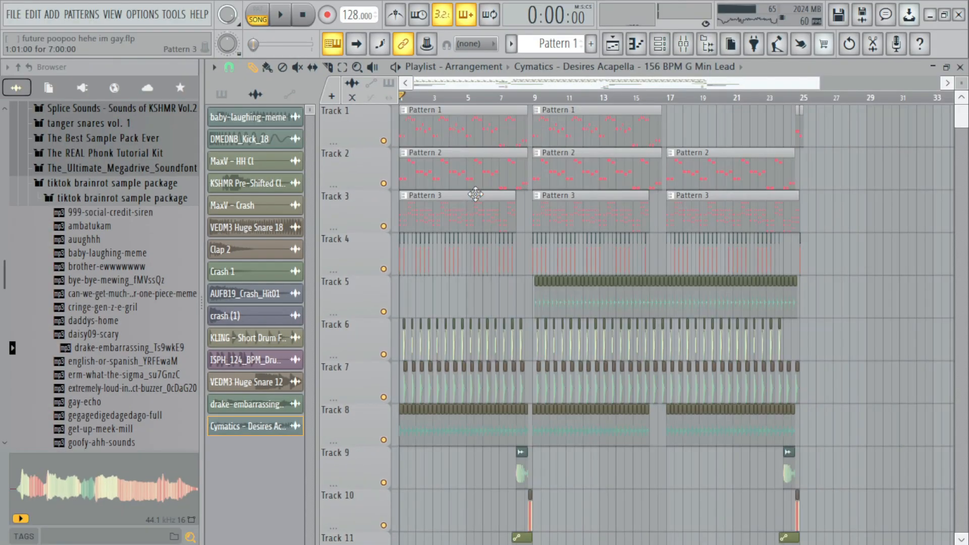
scroll(476, 194, "down", 1)
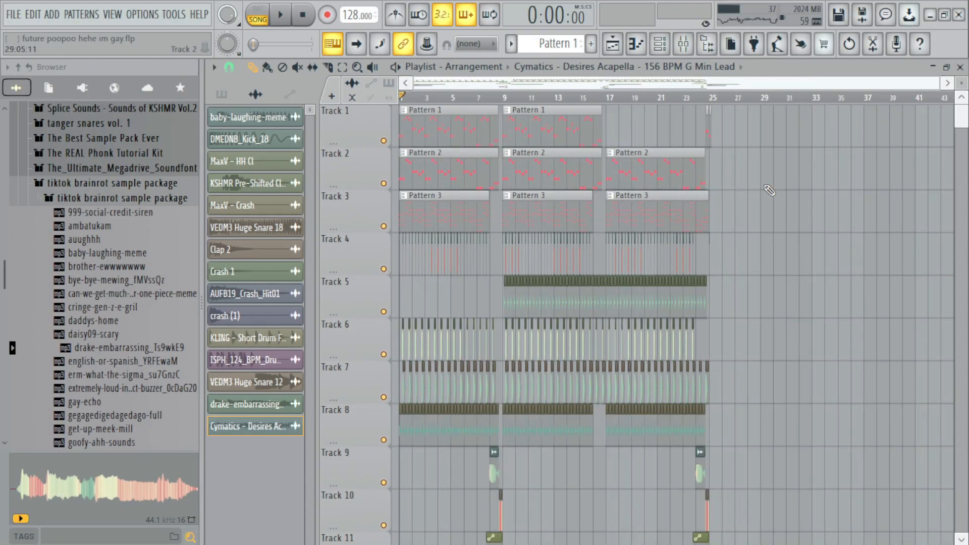
left_click_drag(810, 170, 348, 505)
scroll(828, 242, "up", 5)
scroll(849, 231, "down", 2)
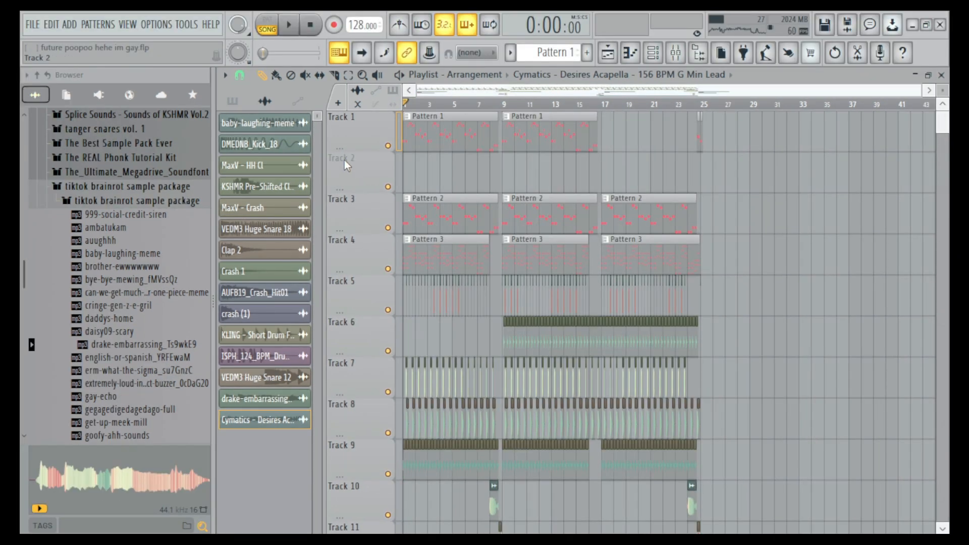
scroll(344, 159, "up", 5)
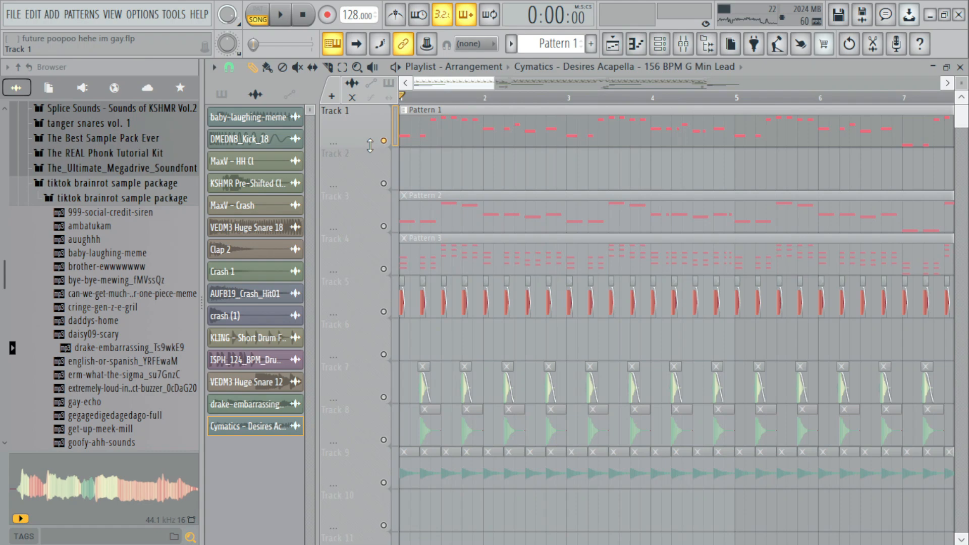
scroll(370, 145, "up", 2)
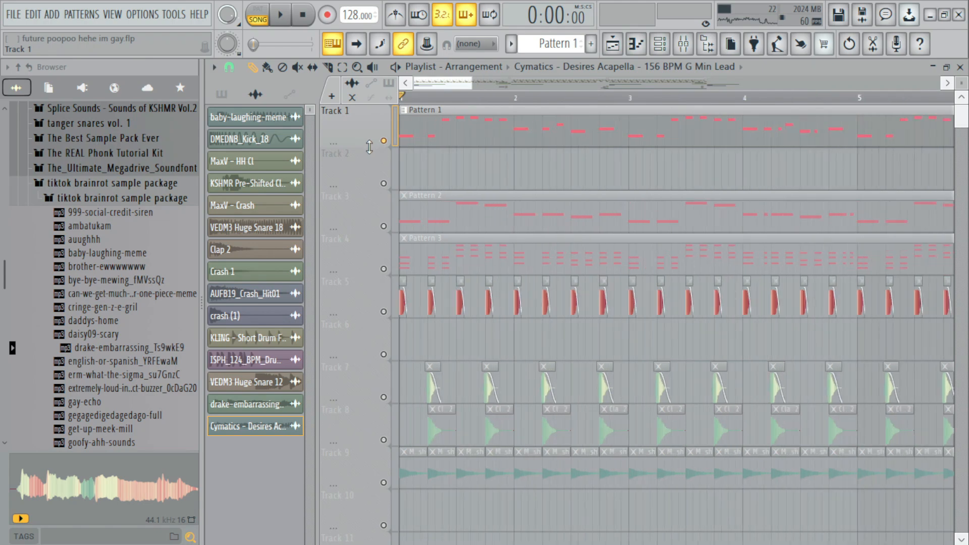
key("space")
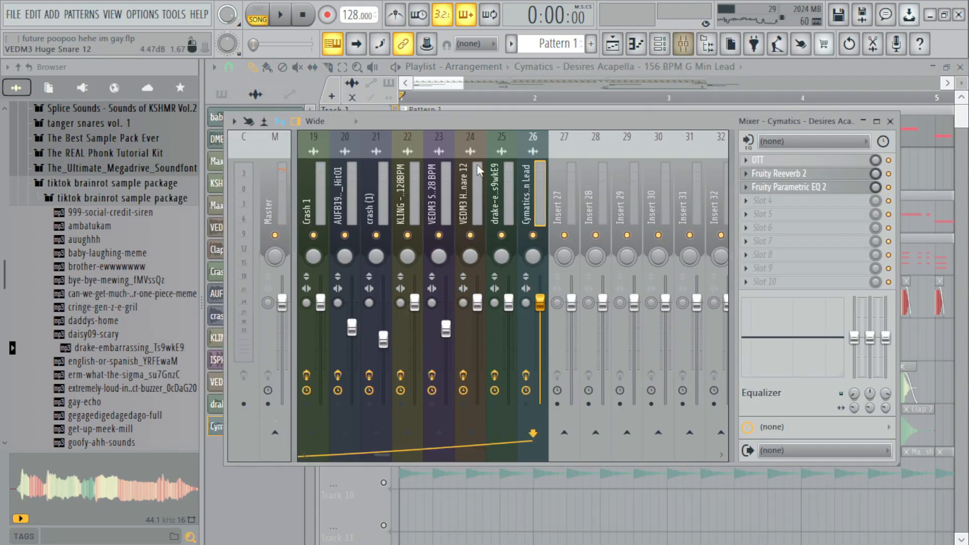
Add a Fruity Reeverb 2 copy with its wet level down in slot 4 of Insert 6, and create an automation clip for that level.
scroll(417, 187, "up", 6)
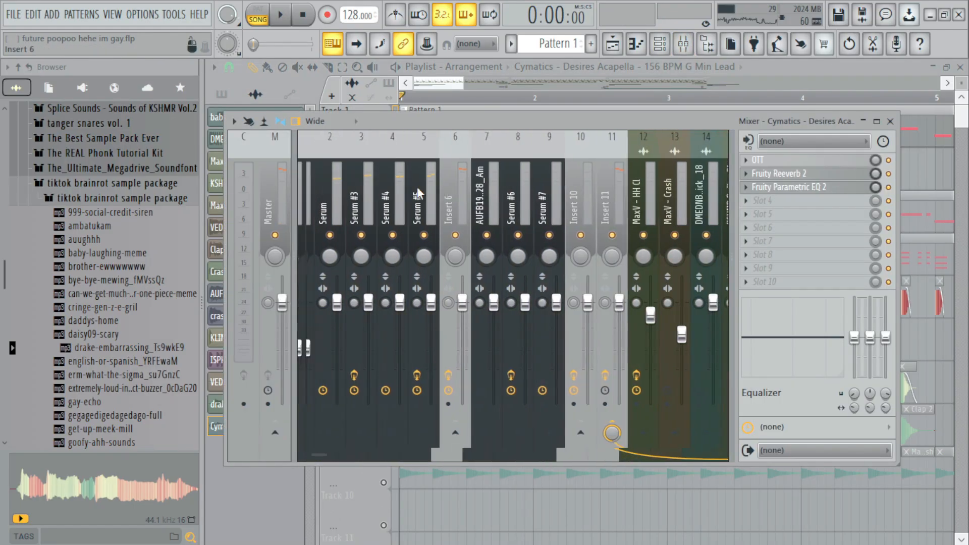
left_click(470, 197)
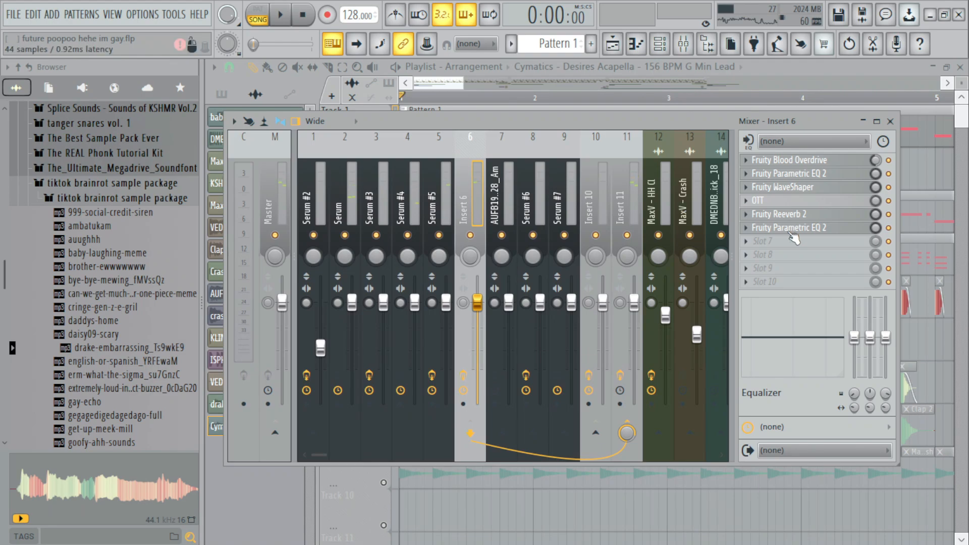
left_click(775, 214)
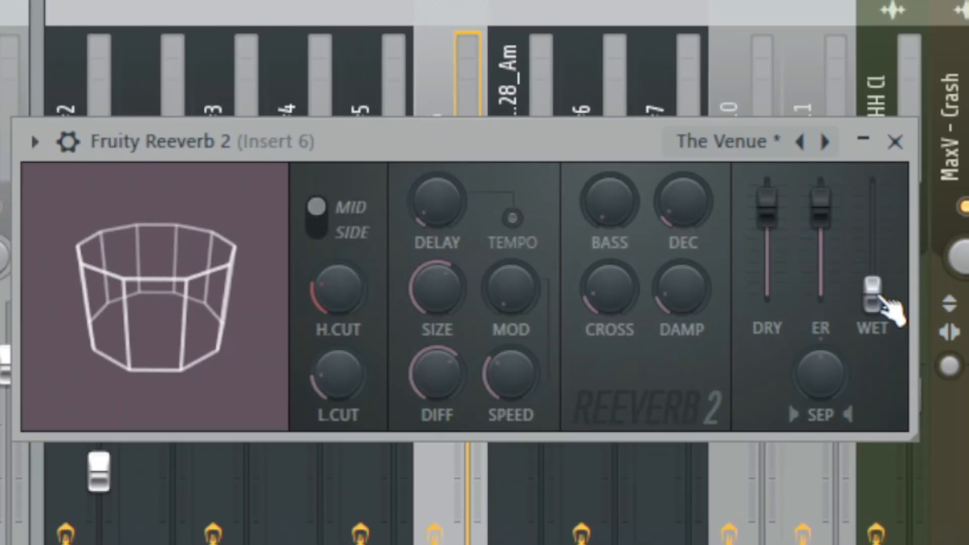
mouse_move(878, 298)
left_mouse_down()
mouse_move(878, 242)
mouse_move(879, 298)
left_mouse_up()
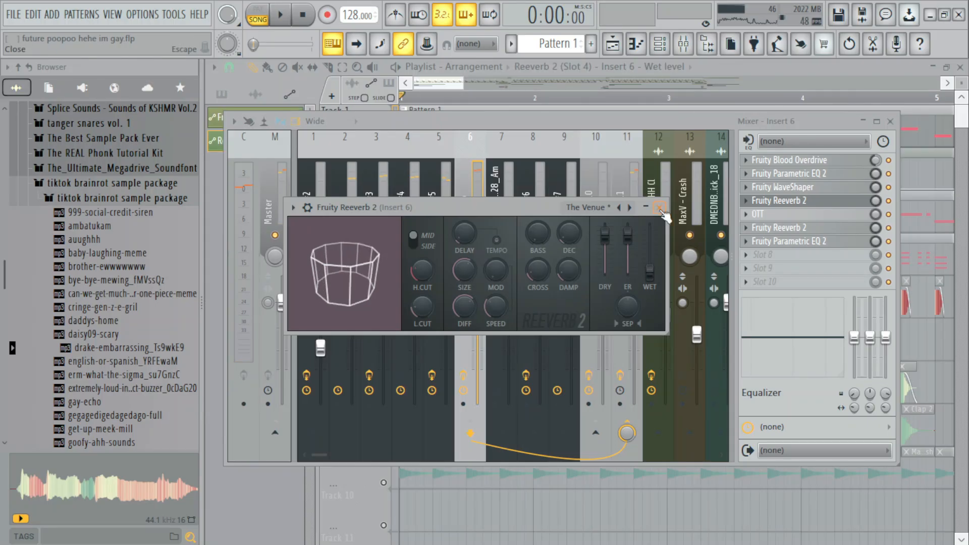
left_click(660, 208)
left_click(890, 122)
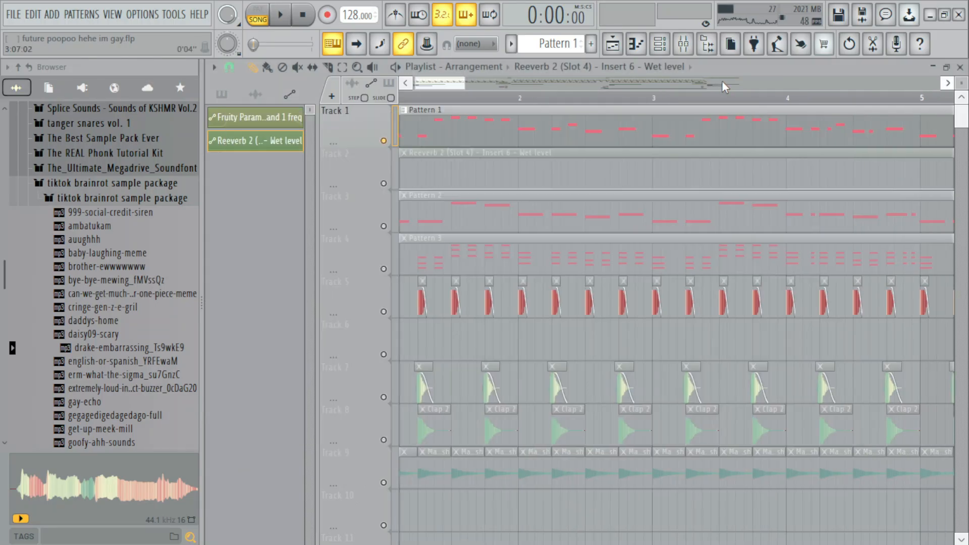
Enable Track 2 and shape the Reeverb wet-level automation into a short ramp peaking at beat 2 of bar 1.
left_click(383, 182)
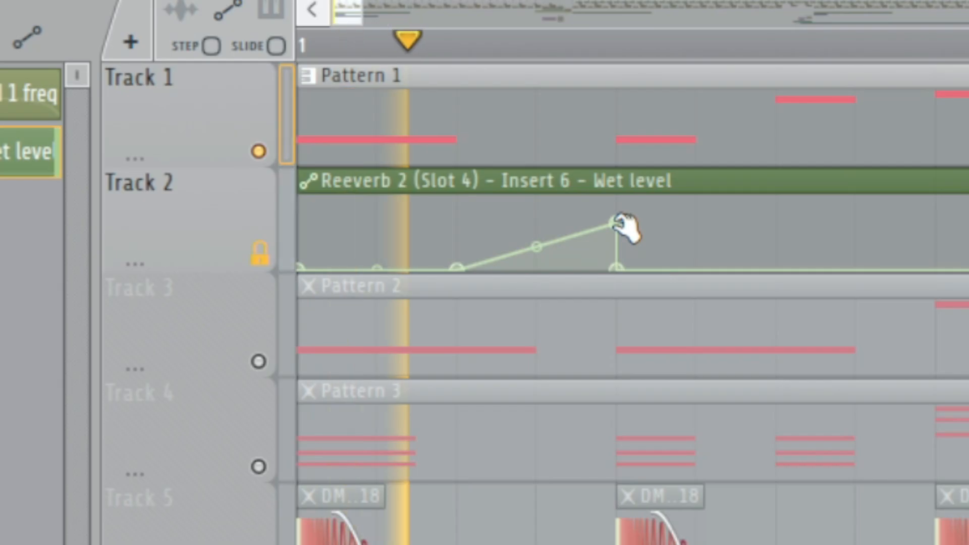
scroll(497, 162, "down", 4)
scroll(831, 175, "down", 3)
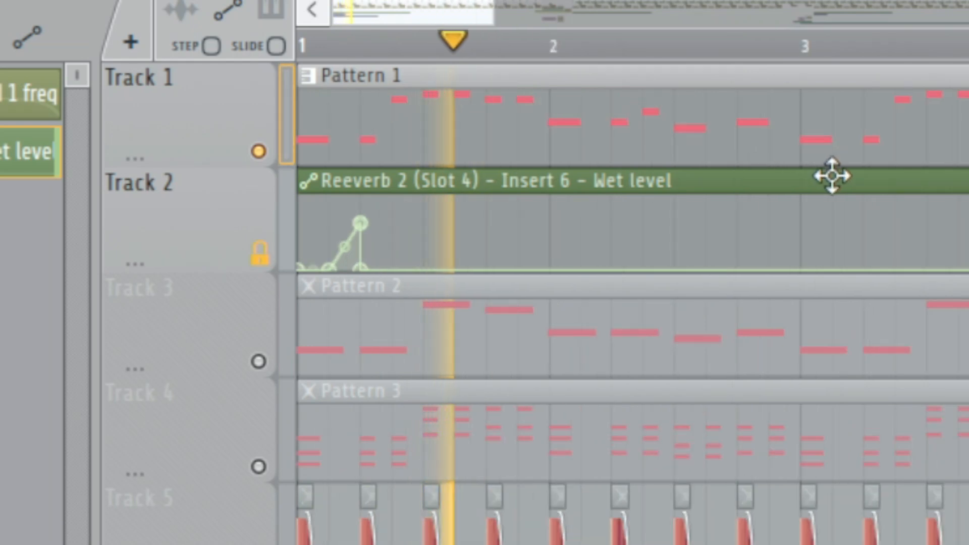
scroll(833, 175, "up", 3)
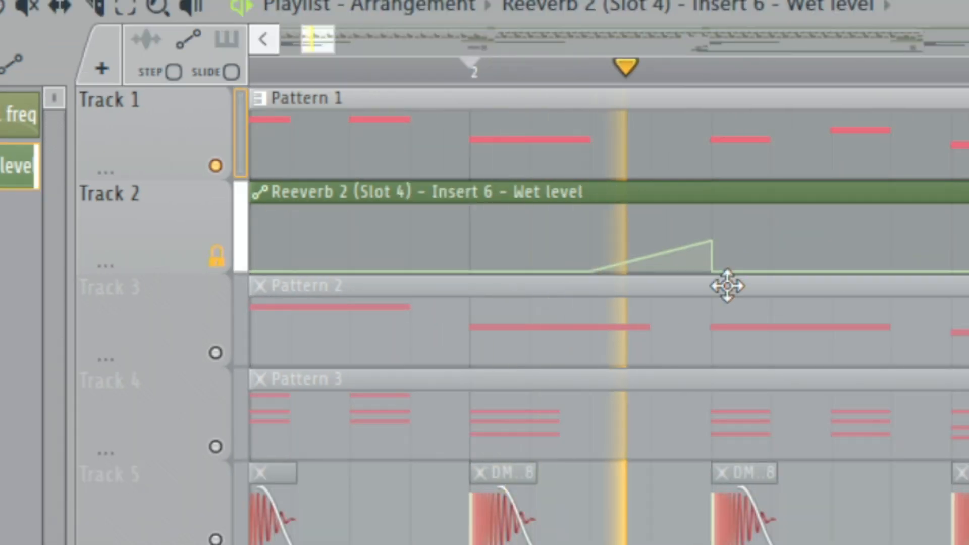
Curve the bar 2 wet-level ramp upward and add a second wet-level clip that rises after bar 25 and falls until bar 27.
key("space")
key("space")
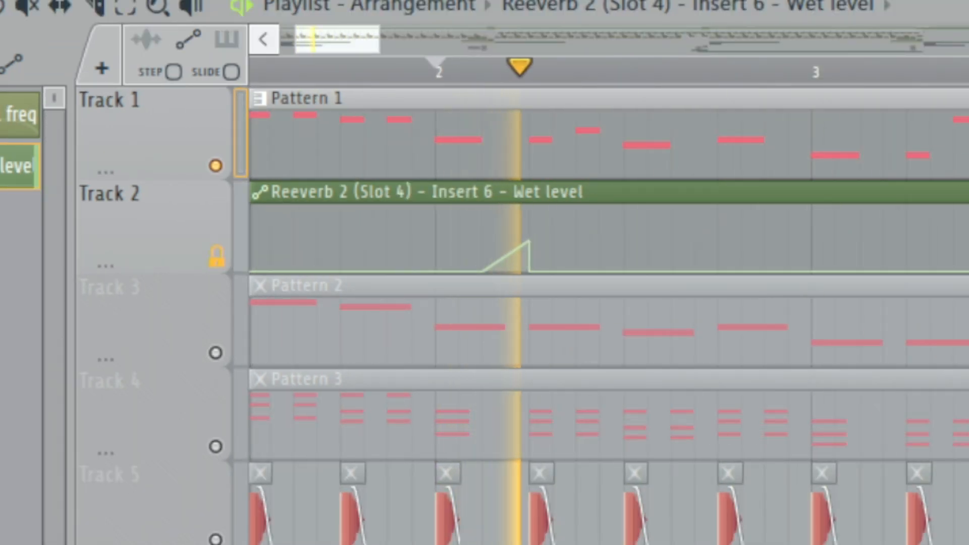
scroll(642, 152, "down", 3)
scroll(616, 154, "up", 4)
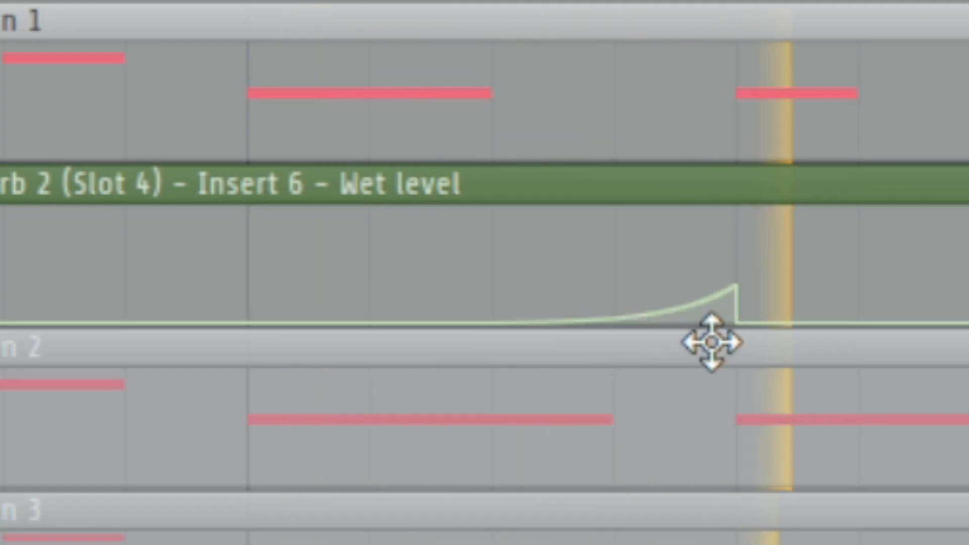
left_click_drag(710, 342, 703, 310)
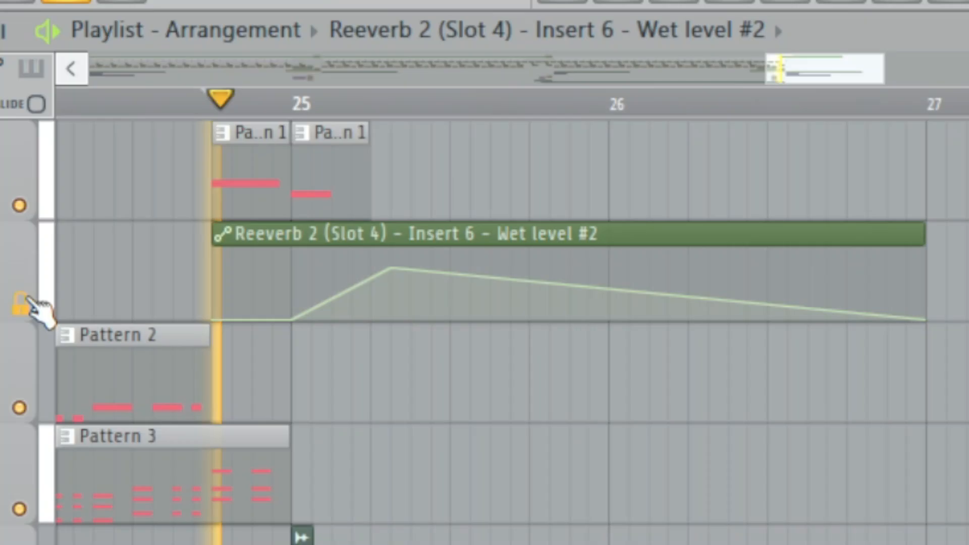
scroll(735, 498, "down", 4)
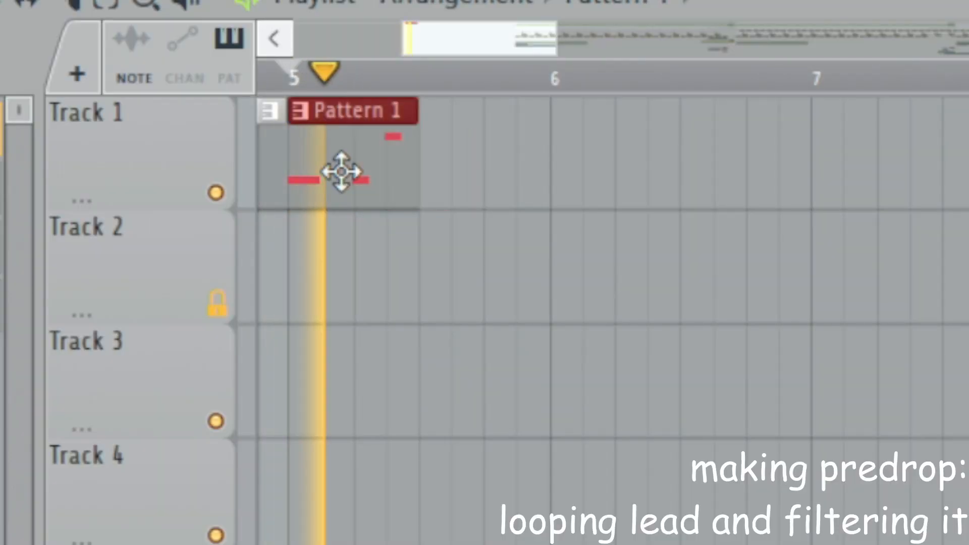
Repeat the half-bar Pattern 1 lead clip along Track 1 from bar 5 to the middle of bar 7.
key("ctrl+b")
key("ctrl+b")
key("ctrl+b")
key("ctrl+b")
scroll(954, 197, "up", 3)
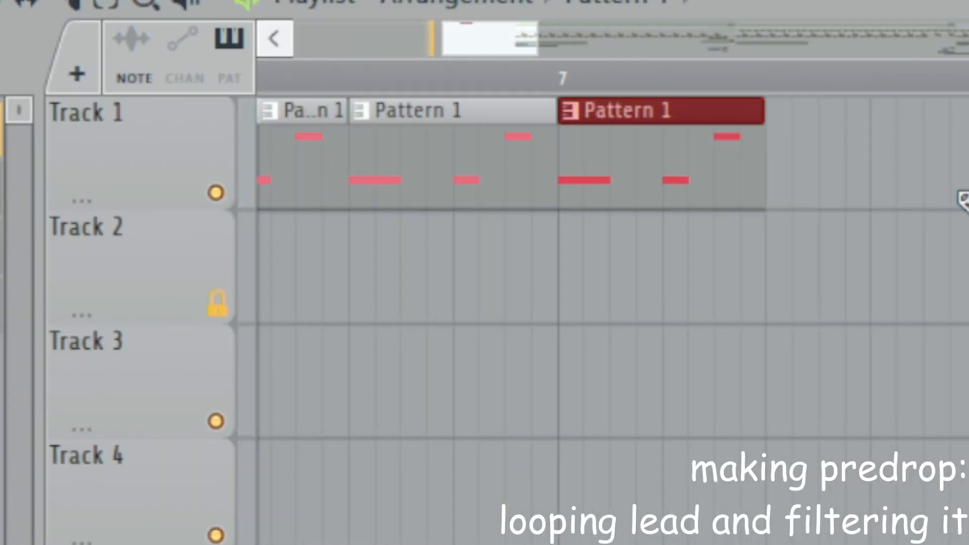
Shorten the Pattern 1 clip at bar 7 to one beat and repeat ever shorter copies after it for the lead buildup.
left_click_drag(708, 175, 570, 176)
key("ctrl+b")
scroll(808, 185, "down", 2)
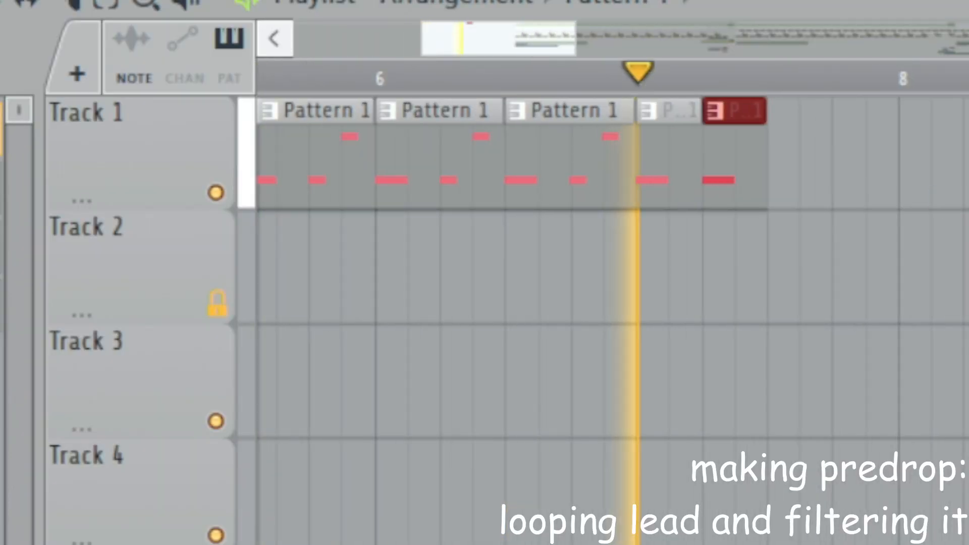
scroll(959, 187, "up", 2)
key("ctrl+b")
key("ctrl+b")
key("ctrl+d")
scroll(959, 187, "up", 2)
scroll(959, 187, "down", 5)
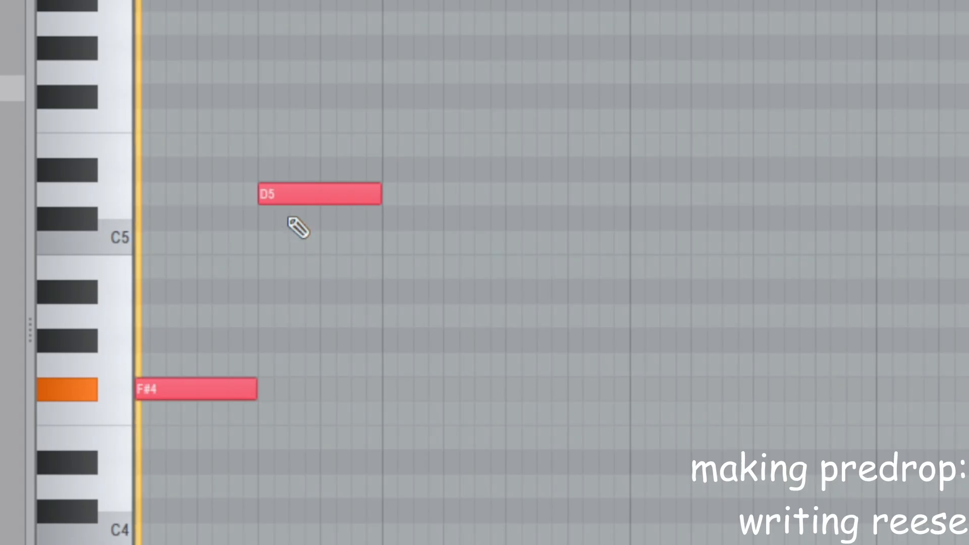
Add a note after the D5 in the reese pattern and repeat the shortened Pattern 5 clip along its track.
left_click(394, 315)
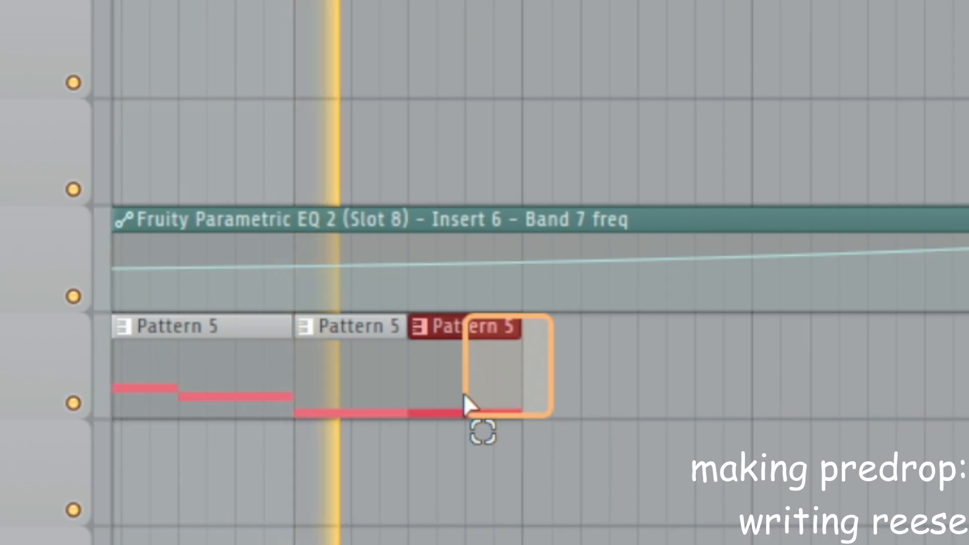
key("ctrl+b")
key("ctrl+b")
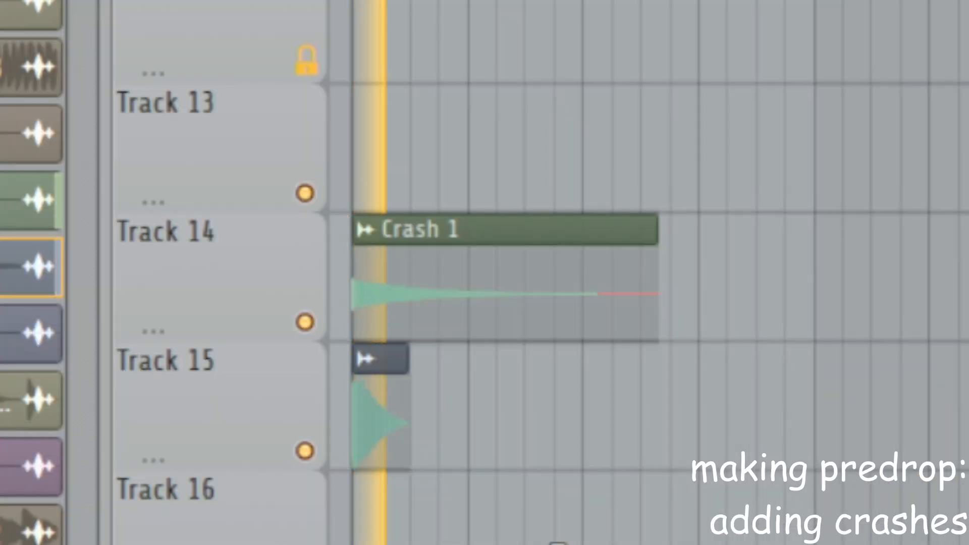
Repeat the shortened Pattern 6 chord clip at the starts of the Pattern 5 reese clips above it.
scroll(560, 519, "down", 3)
scroll(504, 231, "down", 1)
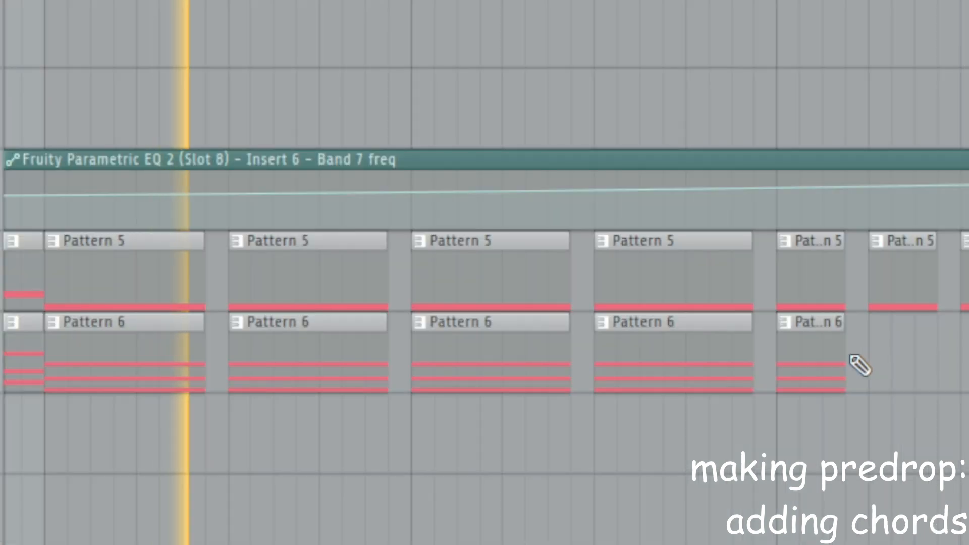
left_click_drag(855, 364, 836, 352)
key("ctrl+b")
scroll(526, 317, "down", 2)
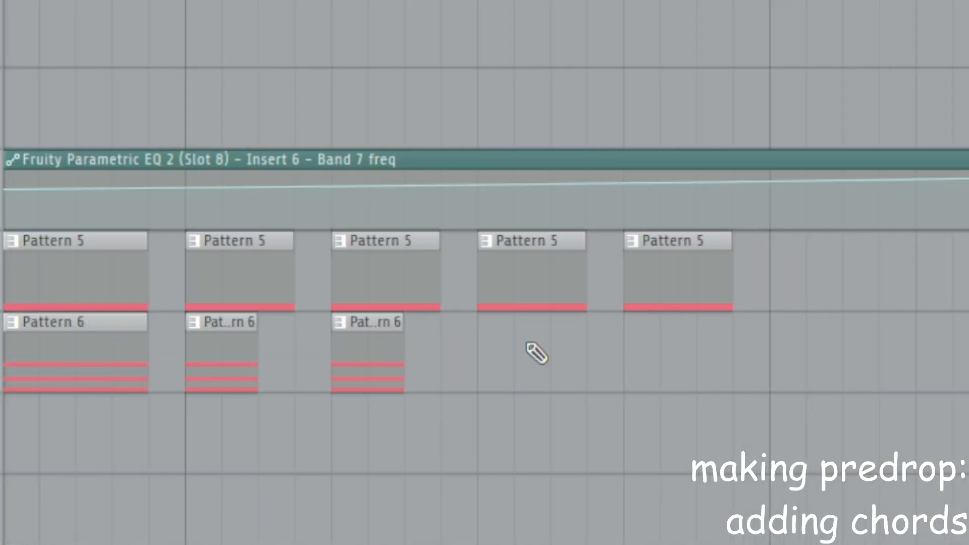
left_click(530, 351)
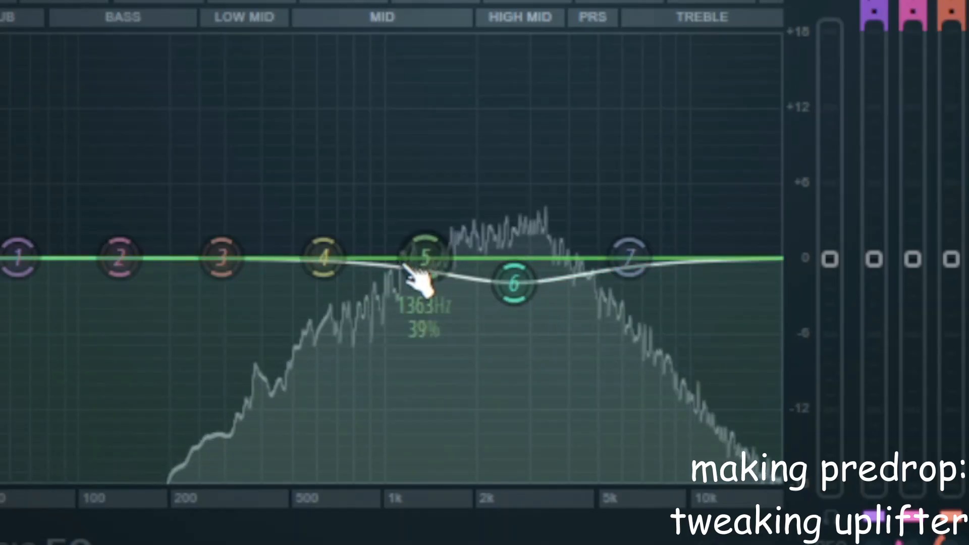
Lower bands 5, 4, 3 and 2 of the uplifter's parametric EQ, with band 5 at about -6.5 dB near 1 kHz.
left_click_drag(418, 281, 389, 337)
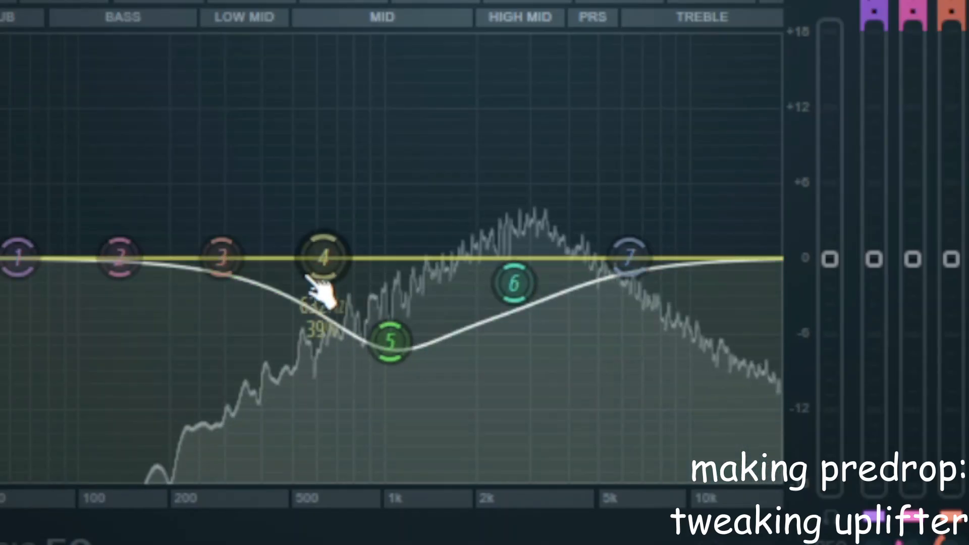
left_click_drag(323, 259, 288, 327)
left_click_drag(221, 258, 197, 366)
left_click_drag(119, 259, 97, 389)
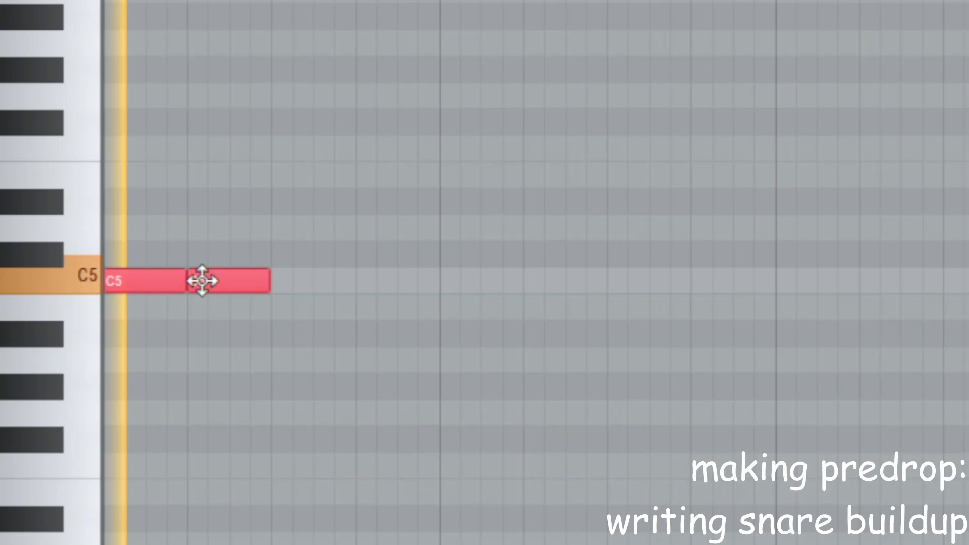
Write back-to-back C5 snare notes from the pattern's start and duplicate the run along the piano roll for the buildup.
left_click(283, 276)
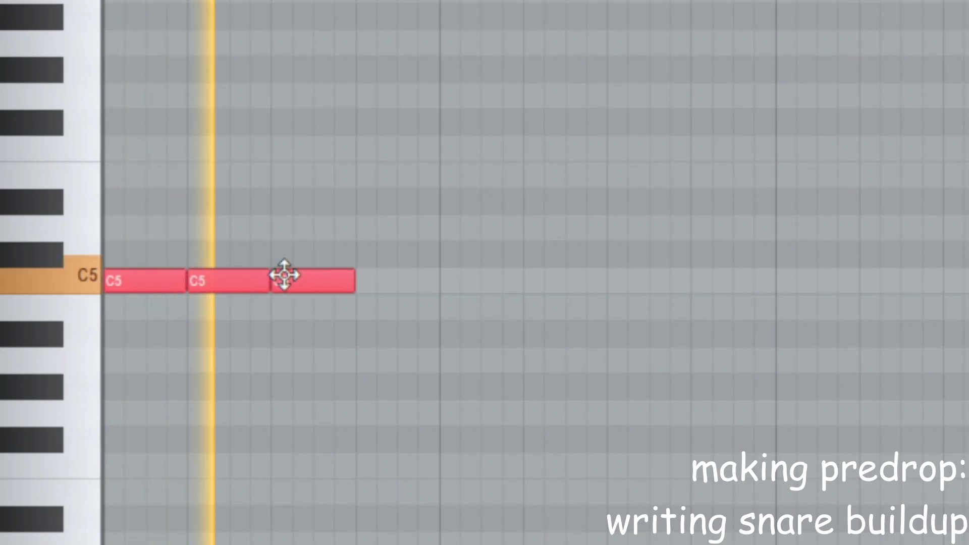
left_click(363, 280)
key("ctrl+b")
scroll(582, 147, "down", 1)
scroll(787, 186, "up", 1)
key("ctrl+b")
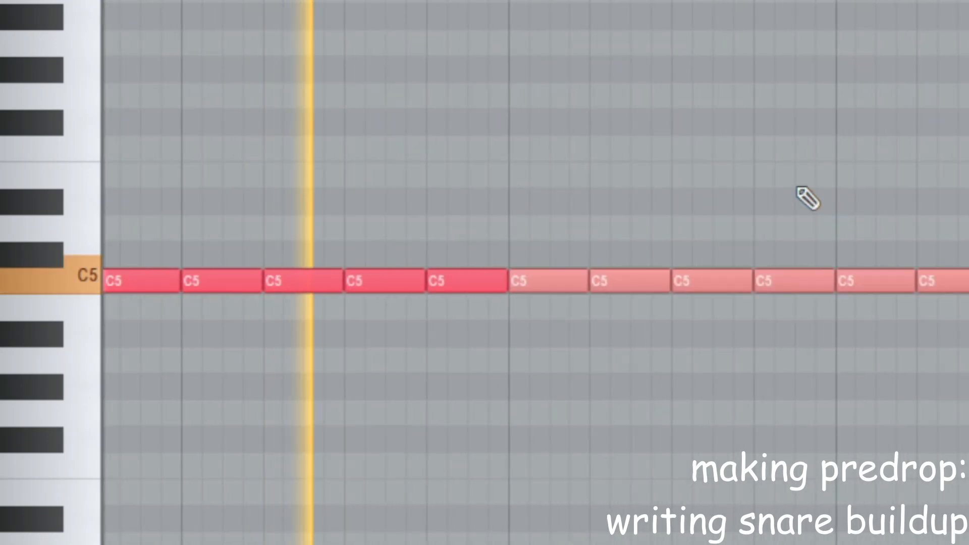
key("ctrl+d")
scroll(938, 215, "down", 1)
key("ctrl+b")
scroll(929, 242, "up", 2)
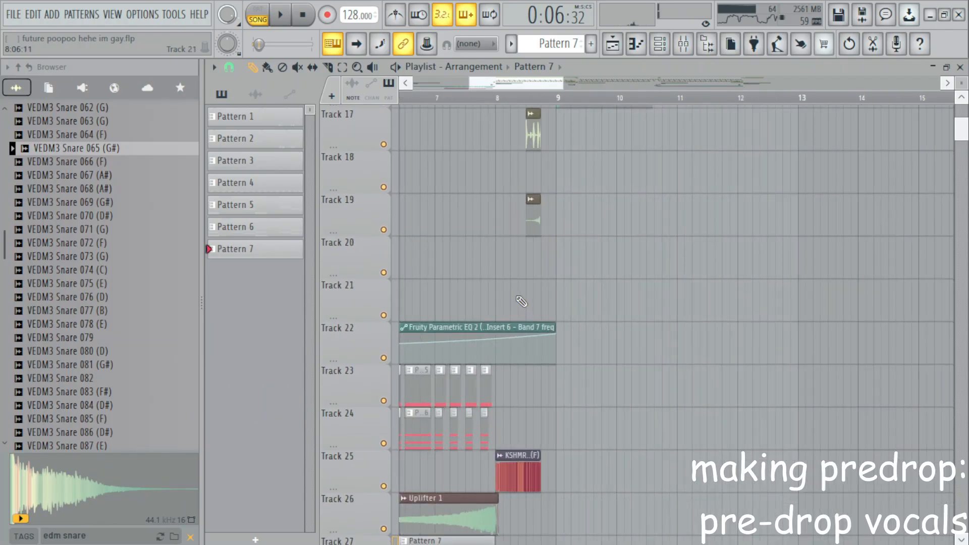
Place the gay-echo vocal sample at bar 8 on the track below Pattern 7 and delete its tail past the sub drop's end.
left_click(503, 93)
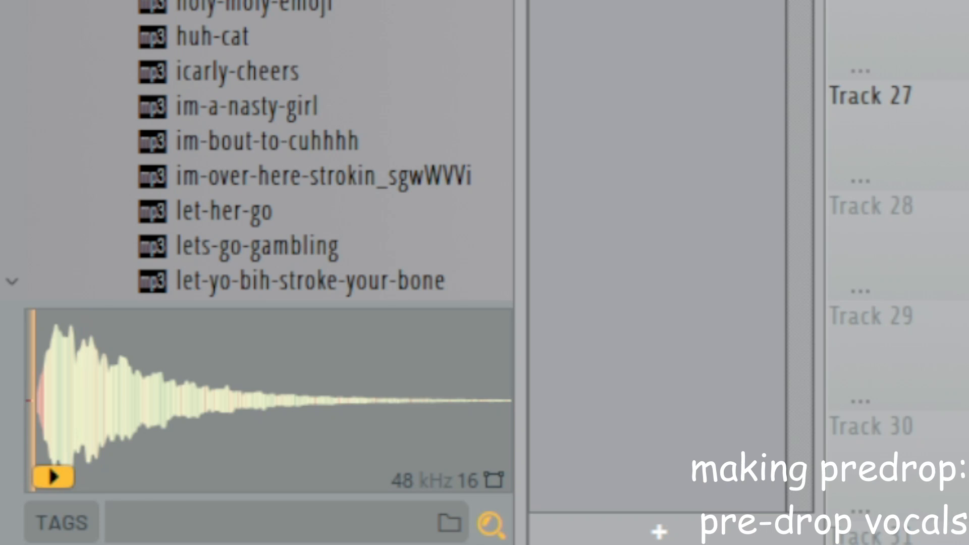
left_click_drag(227, 2, 964, 242)
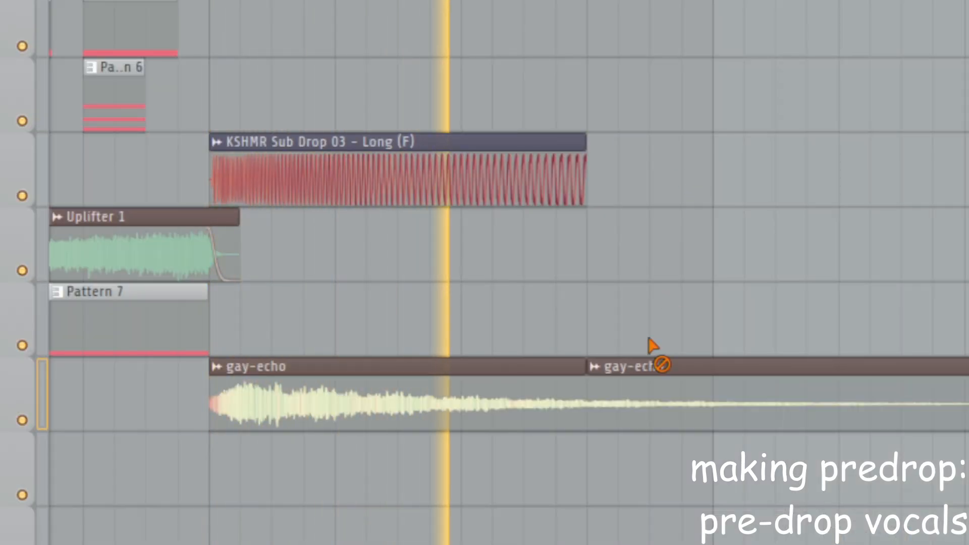
right_click(652, 363)
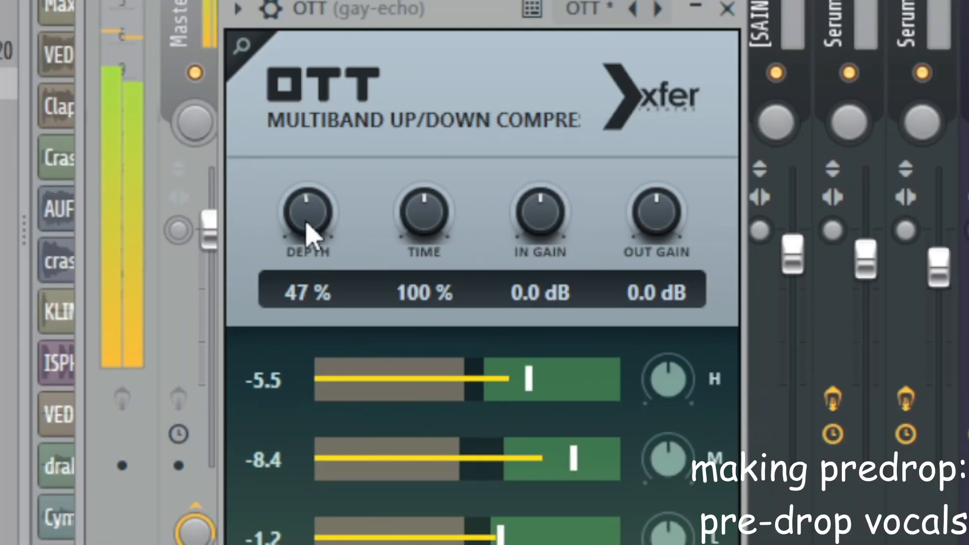
Set the OTT depth on the gay-echo vocal to 41 %.
left_click_drag(310, 232, 698, 59)
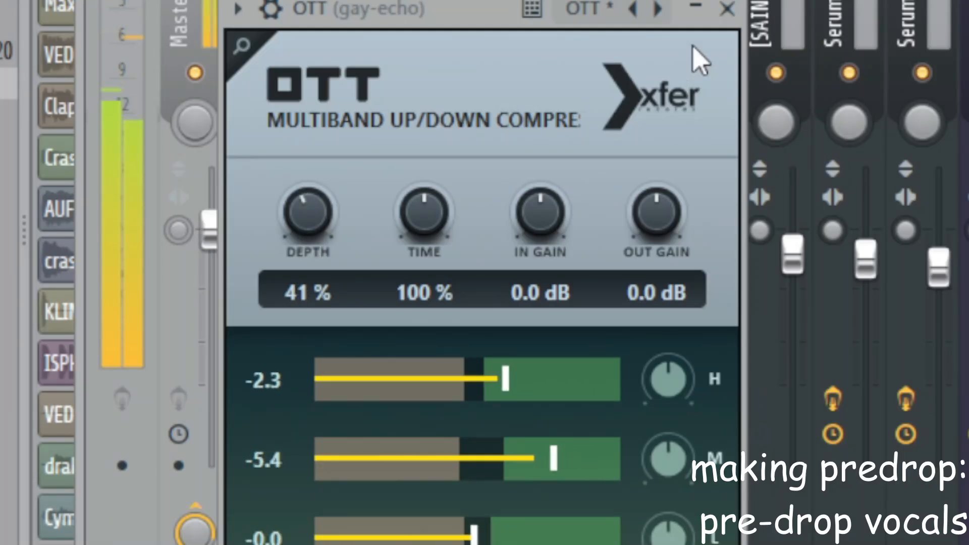